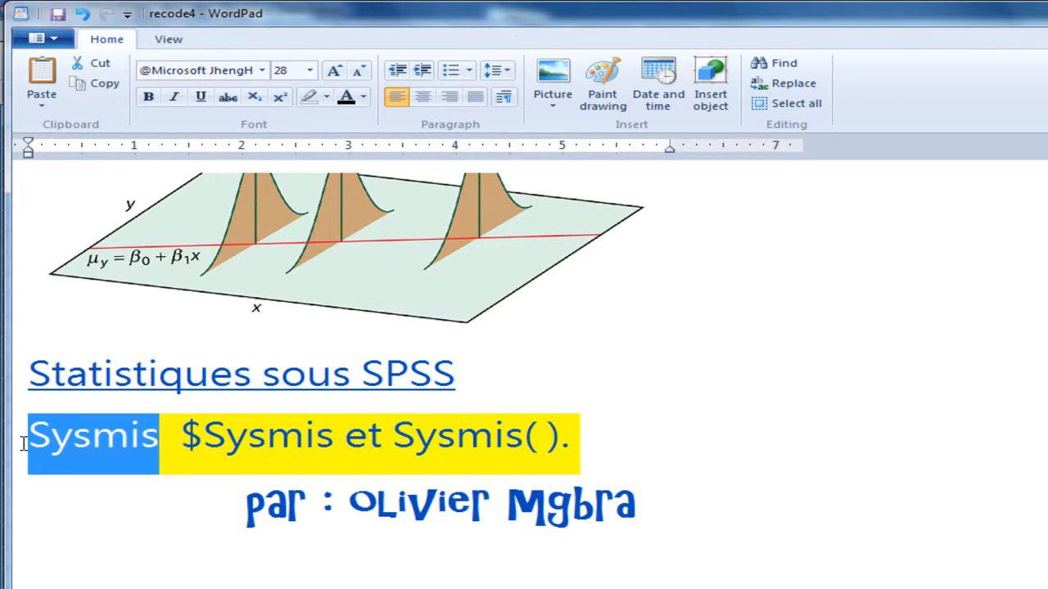
- Switch to SPSS Statistics and create a new, empty syntax file
left_click(685, 390)
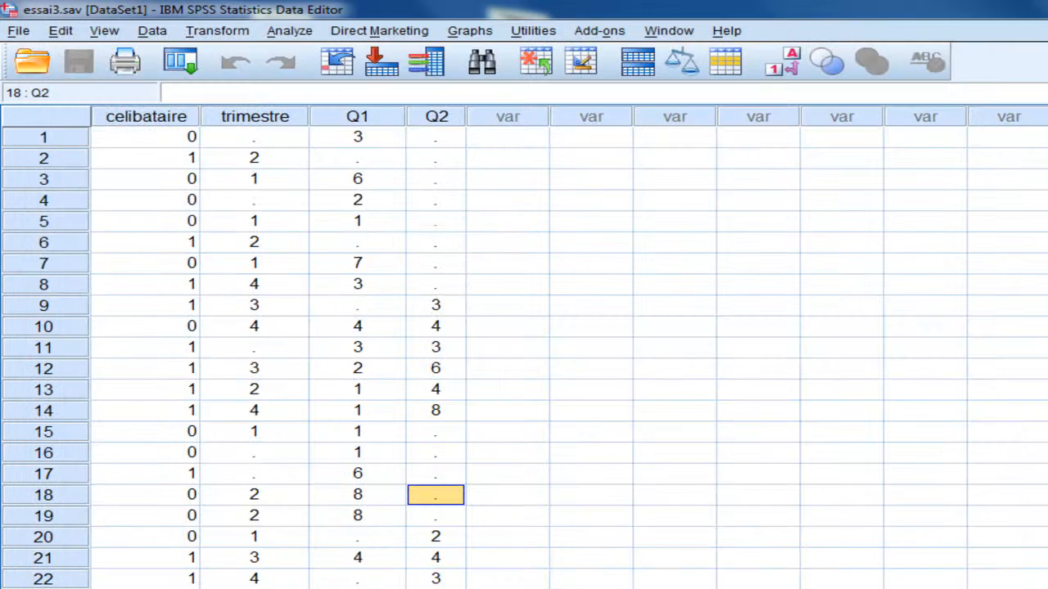
left_click(18, 30)
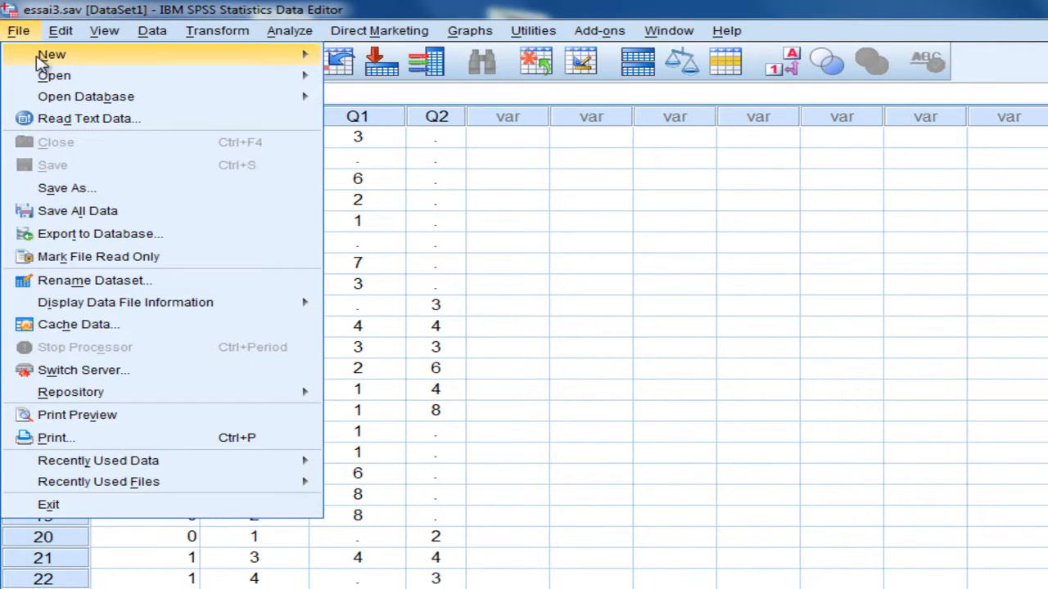
mouse_move(46, 58)
left_click(381, 82)
- Return to the essai3.sav data and examine the system-missing cells in the trimestre variable
left_click(769, 33)
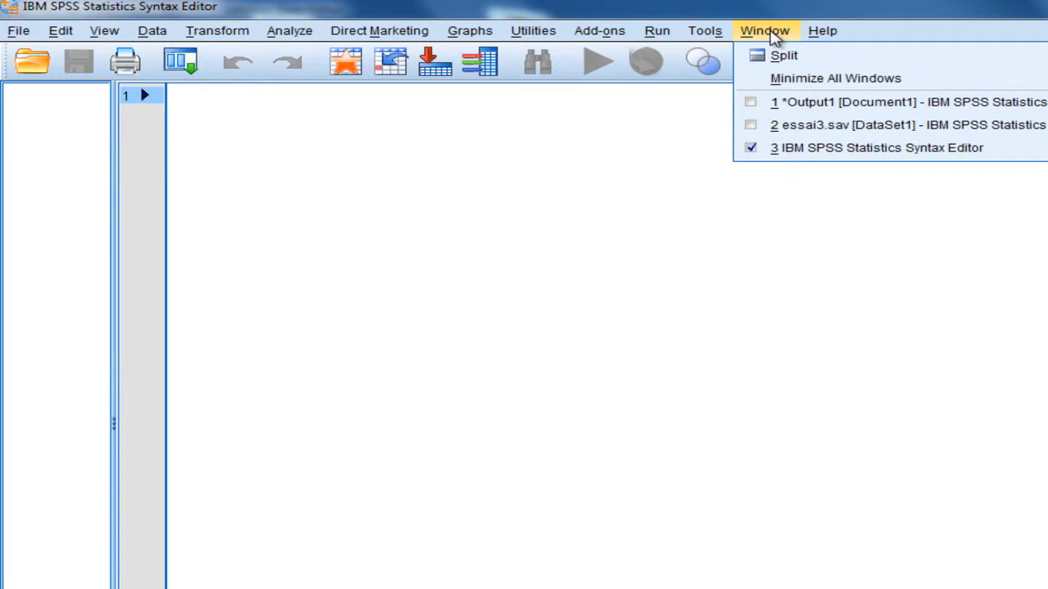
left_click(815, 125)
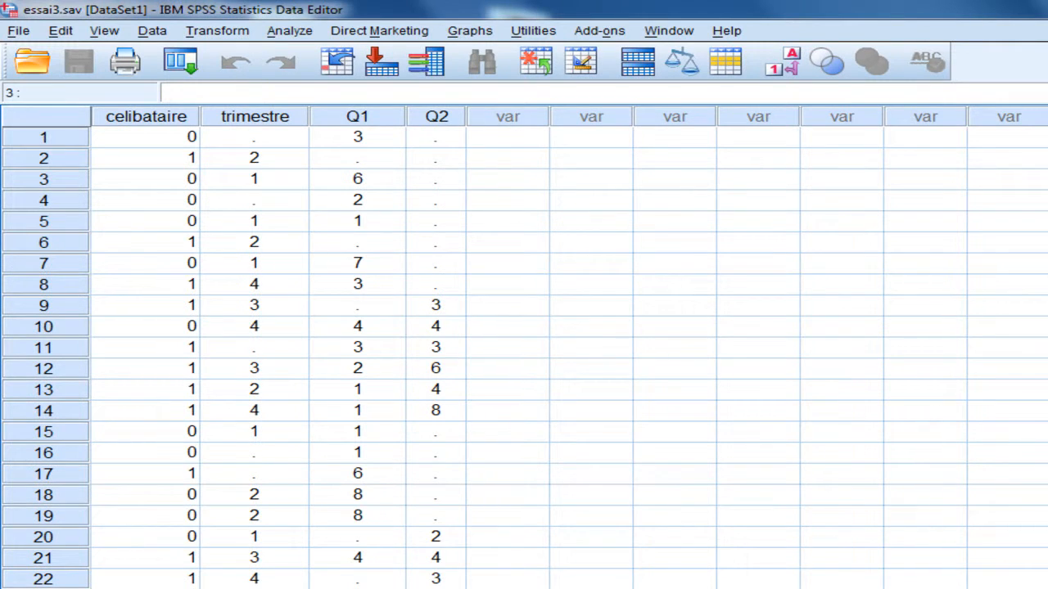
left_click(280, 140)
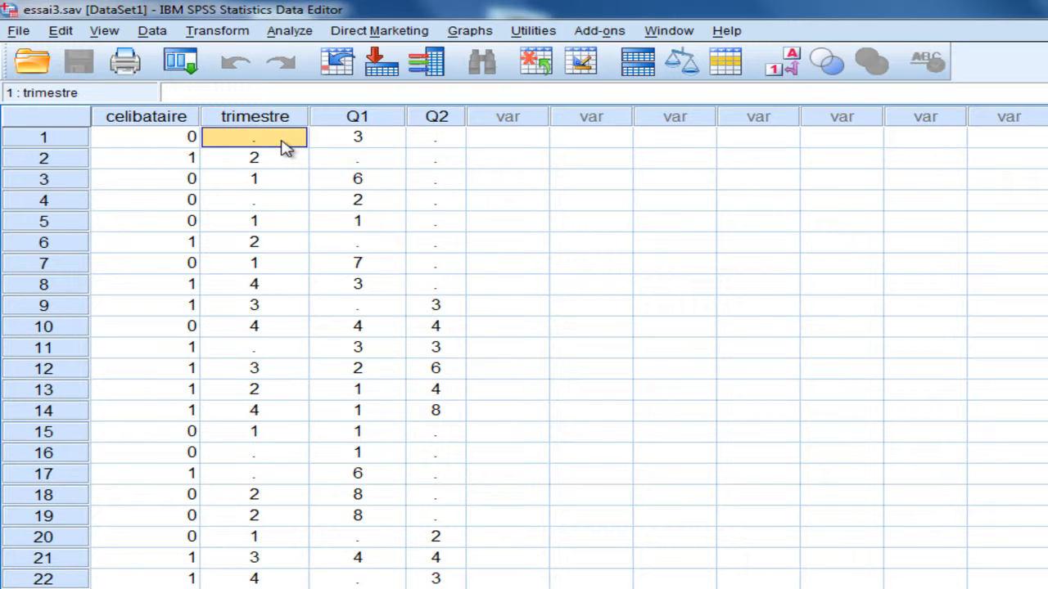
left_click(270, 205)
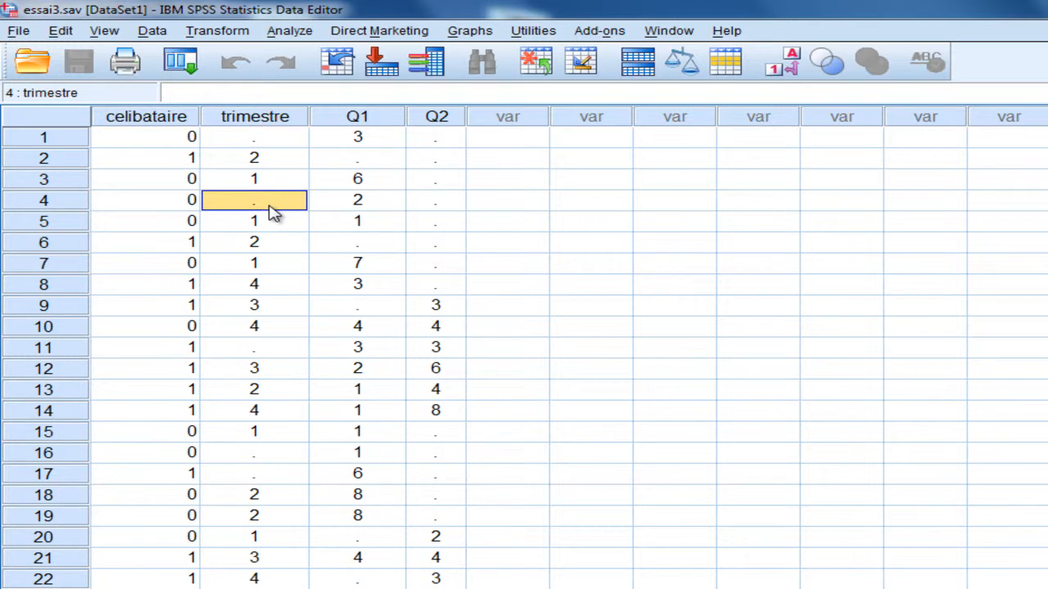
left_click(271, 350)
left_click(271, 474)
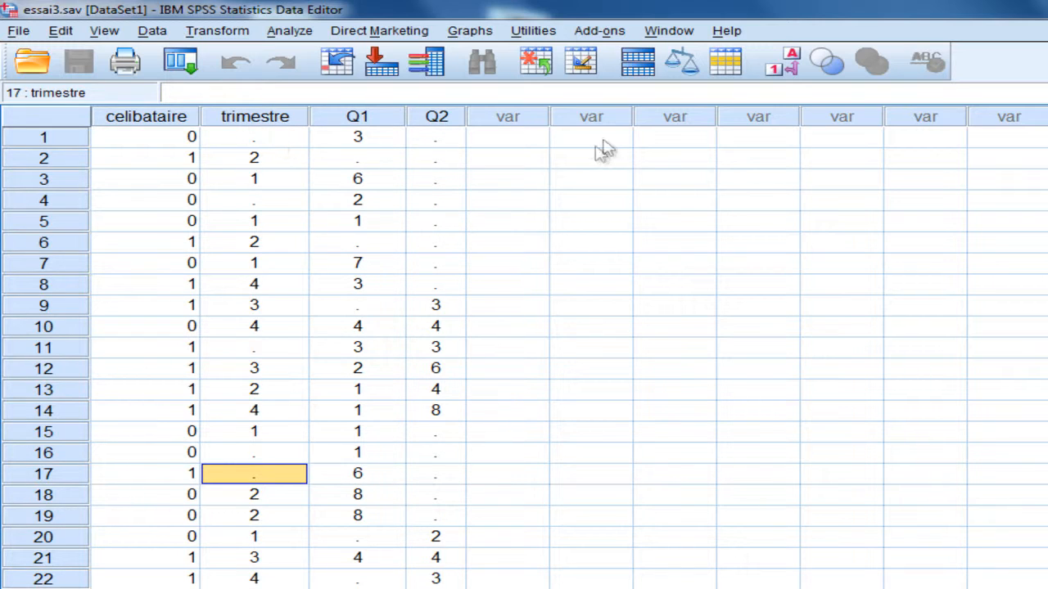
left_click(256, 139)
left_click(272, 200)
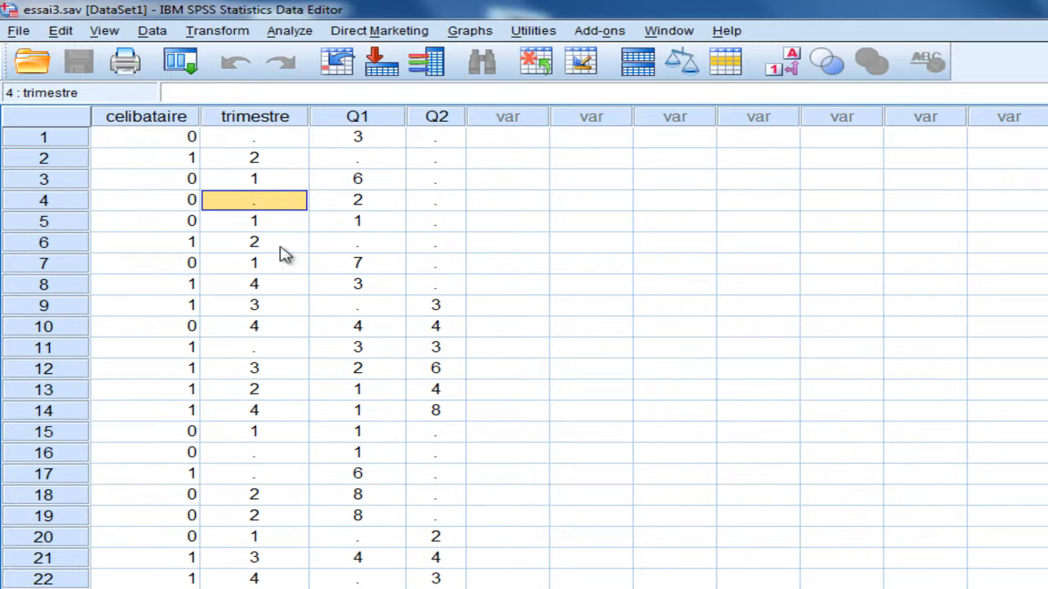
left_click(283, 347)
left_click(271, 475)
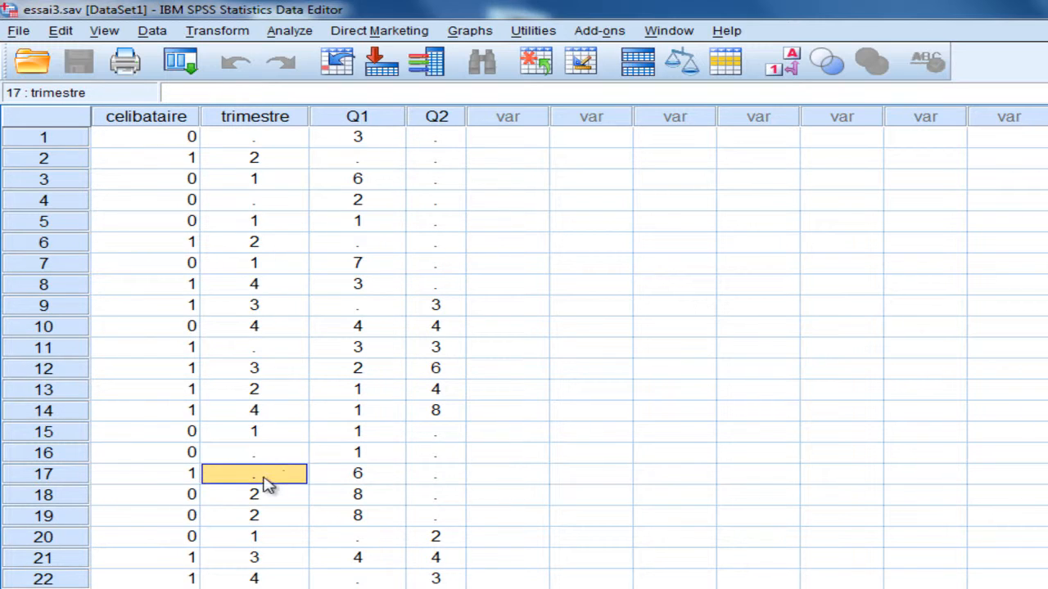
- Examine the cases where trimestre equals 4 and those where it equals 3
left_click(288, 284)
left_click(262, 327)
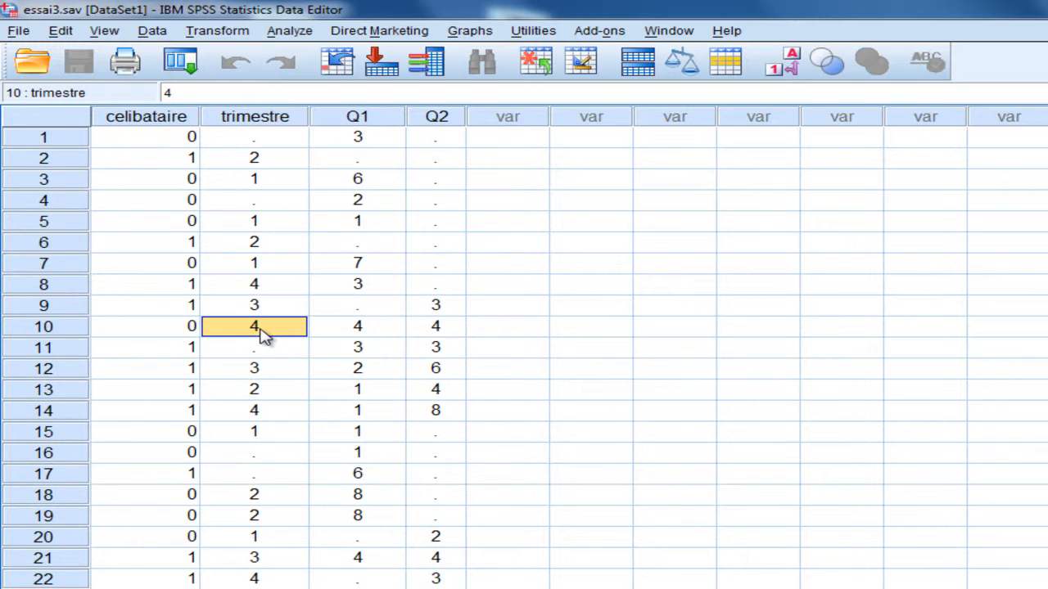
left_click(277, 412)
left_click(256, 579)
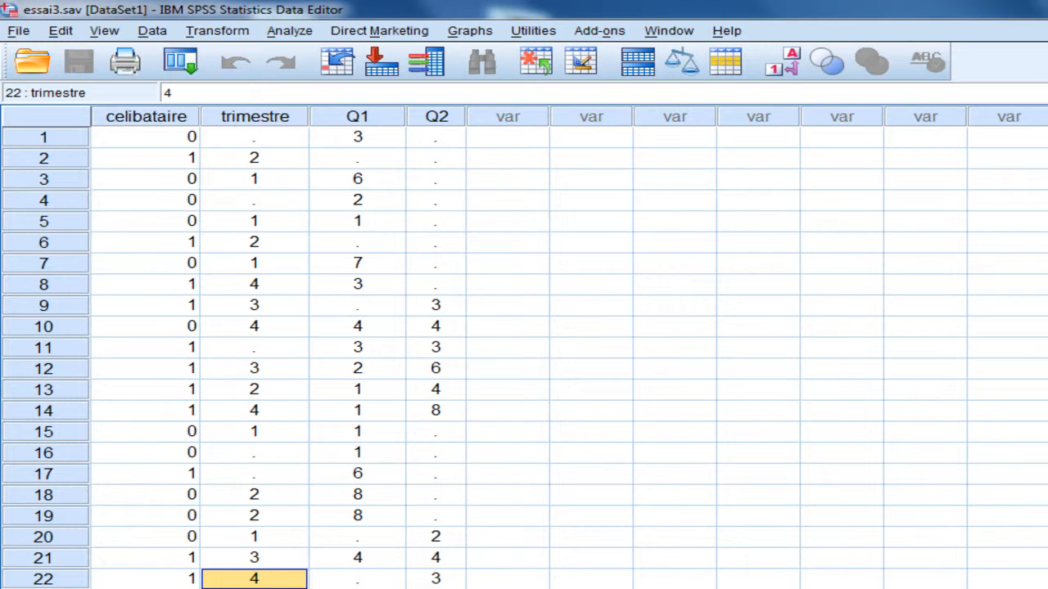
left_click(267, 311)
left_click(270, 369)
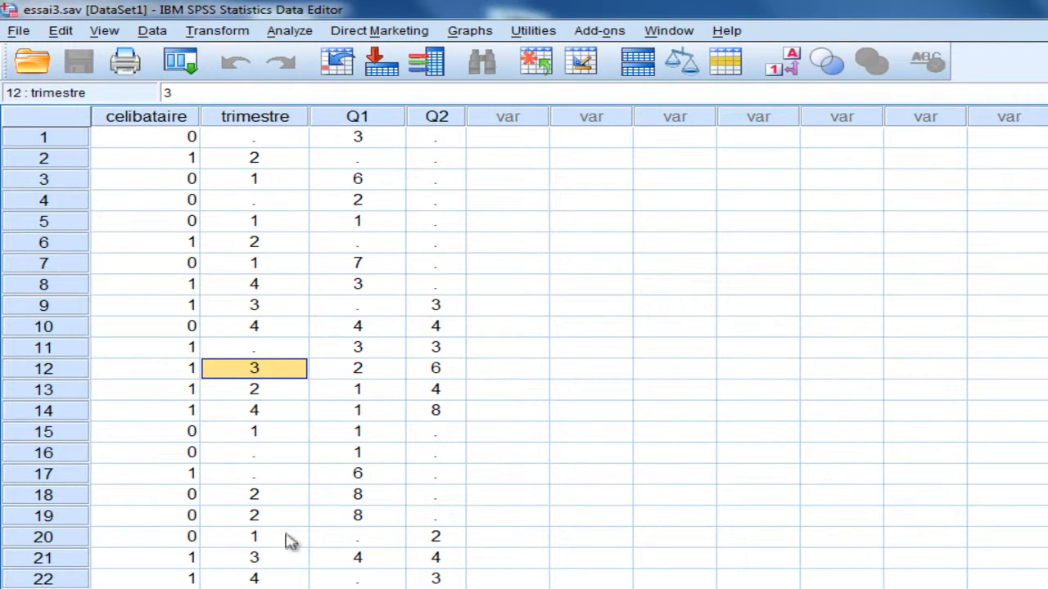
left_click(275, 560)
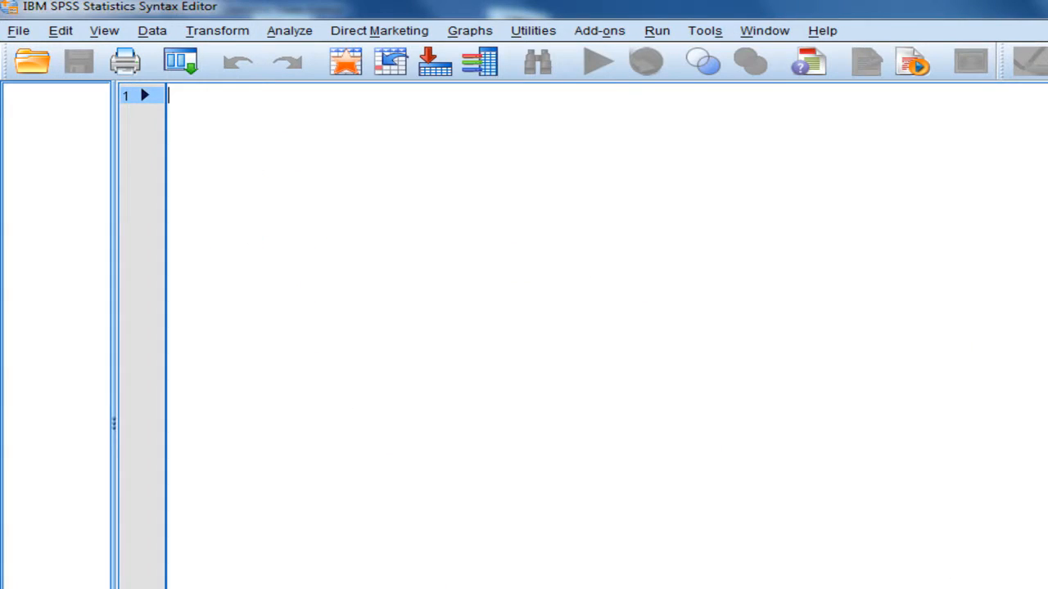
- Start a recode command for trimestre in the syntax file, mapping sysmis to 99
type("recode")
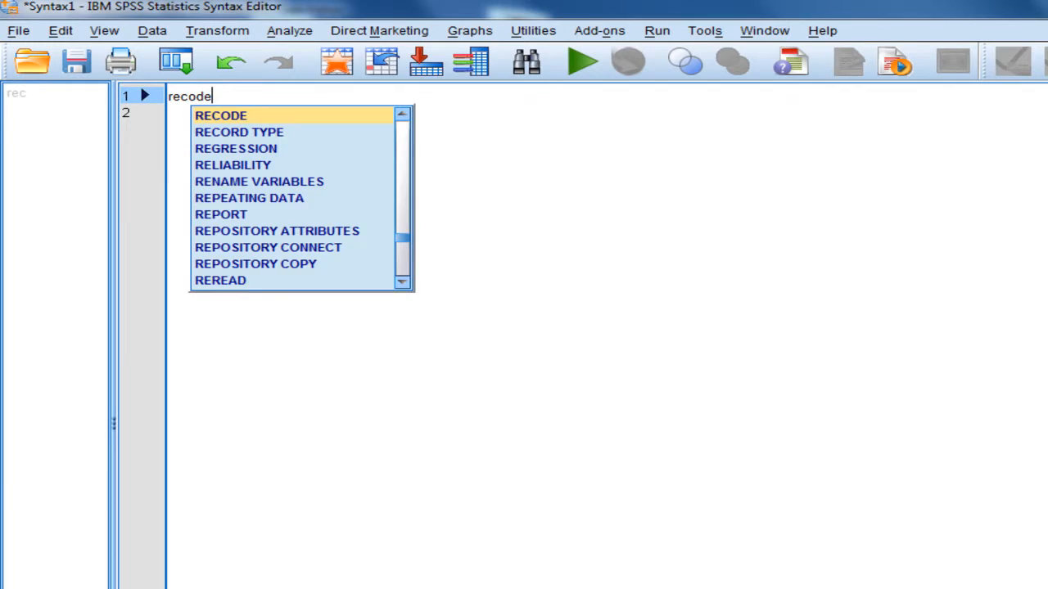
key("Escape")
type("tr")
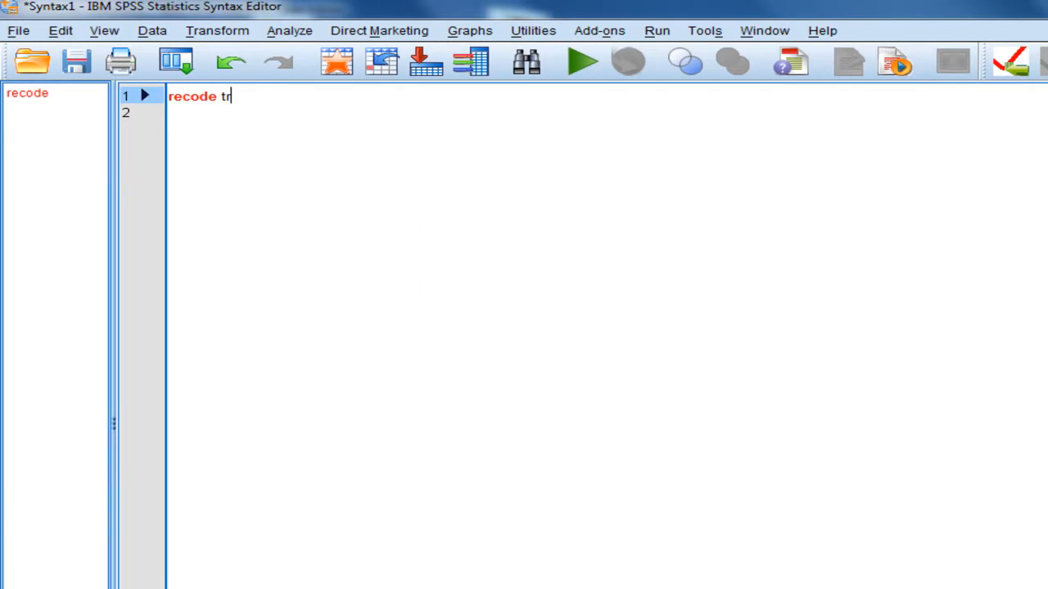
type("imestre (sys")
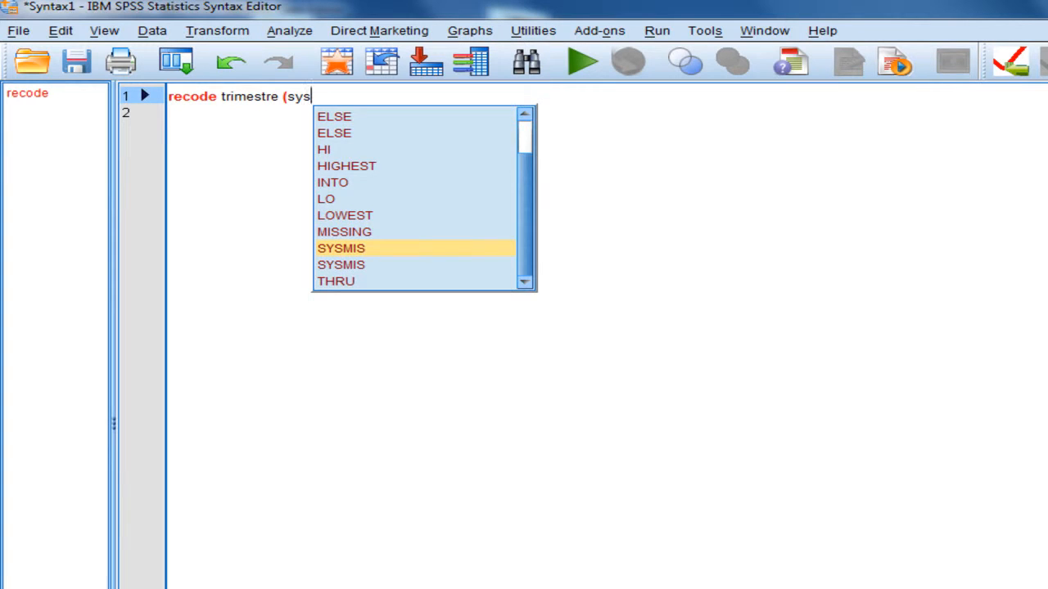
type("mis=")
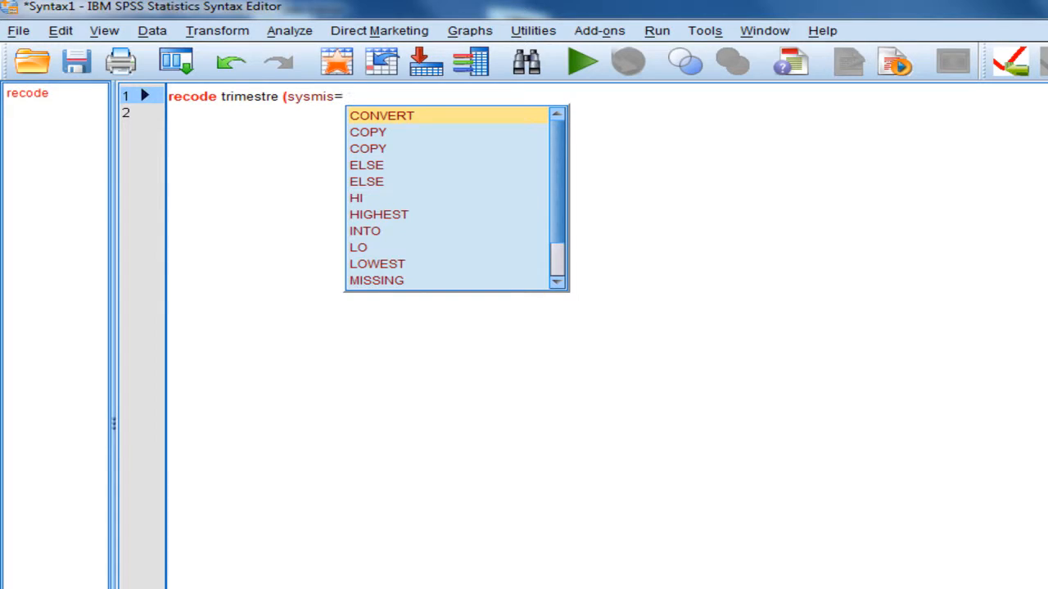
type("99")
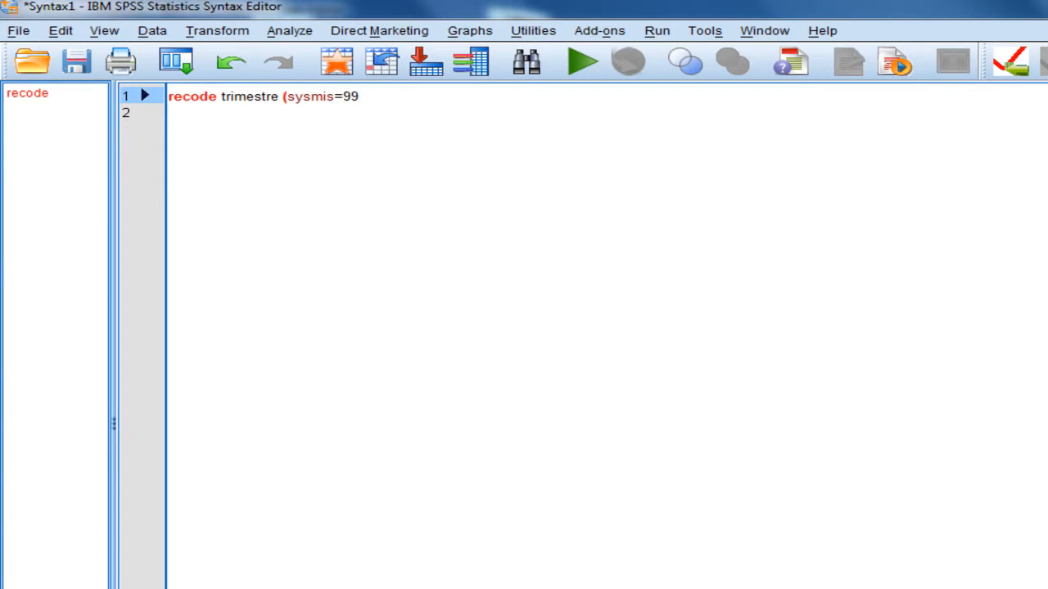
- Complete the recode command with (4=sysmis)(3=0)(else=copy) into trim
type(")(4=sysmis)(")
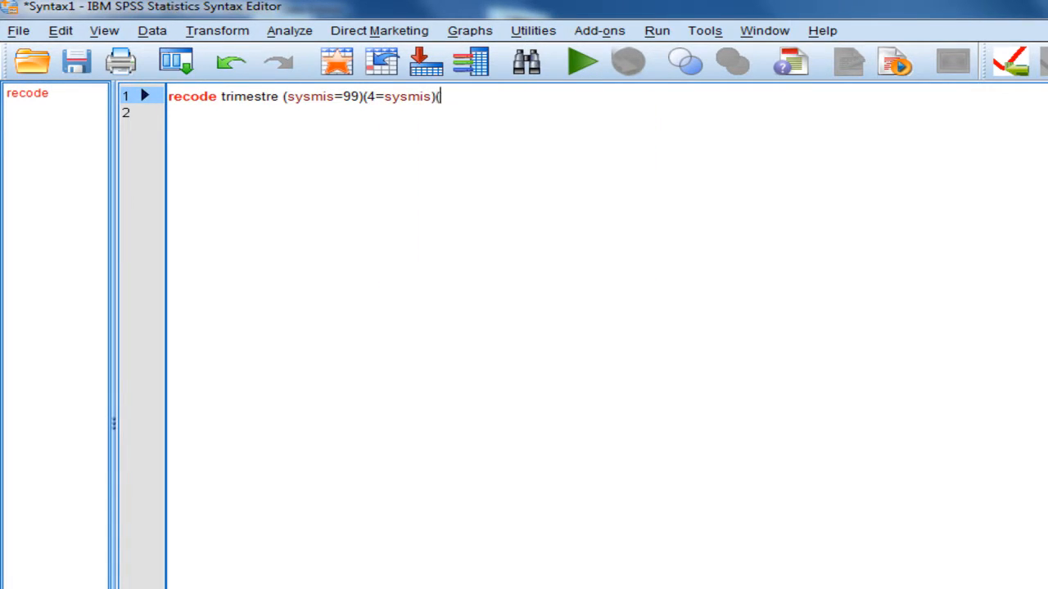
type("3=")
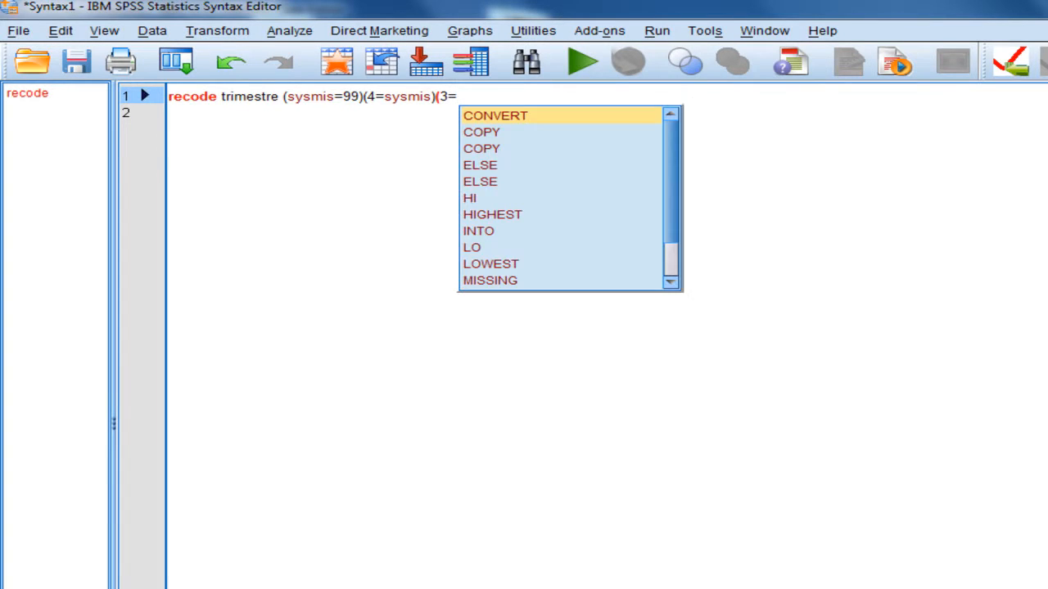
type("0)")
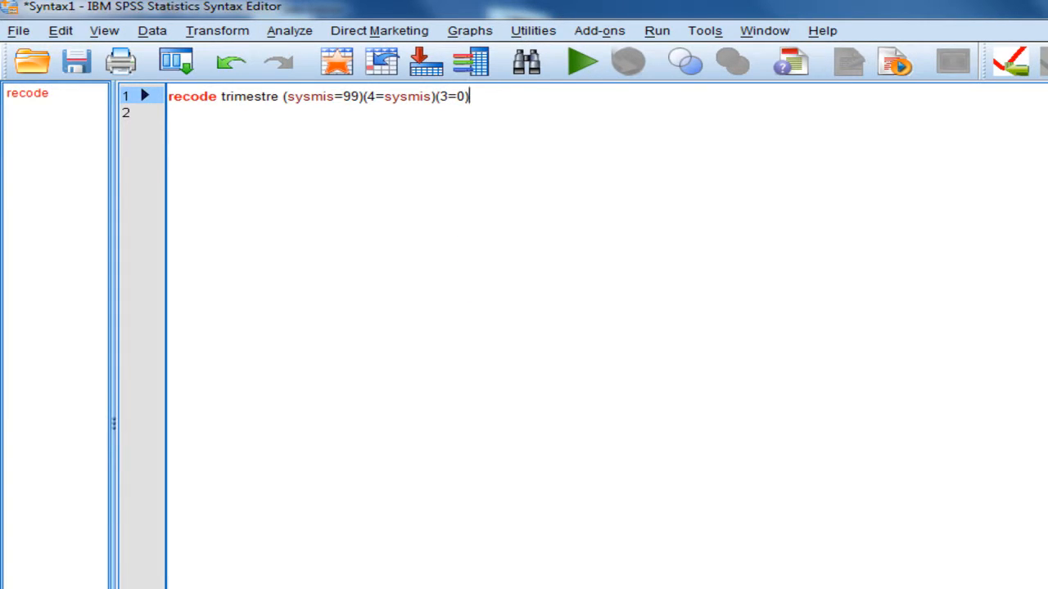
type("(else=copy)")
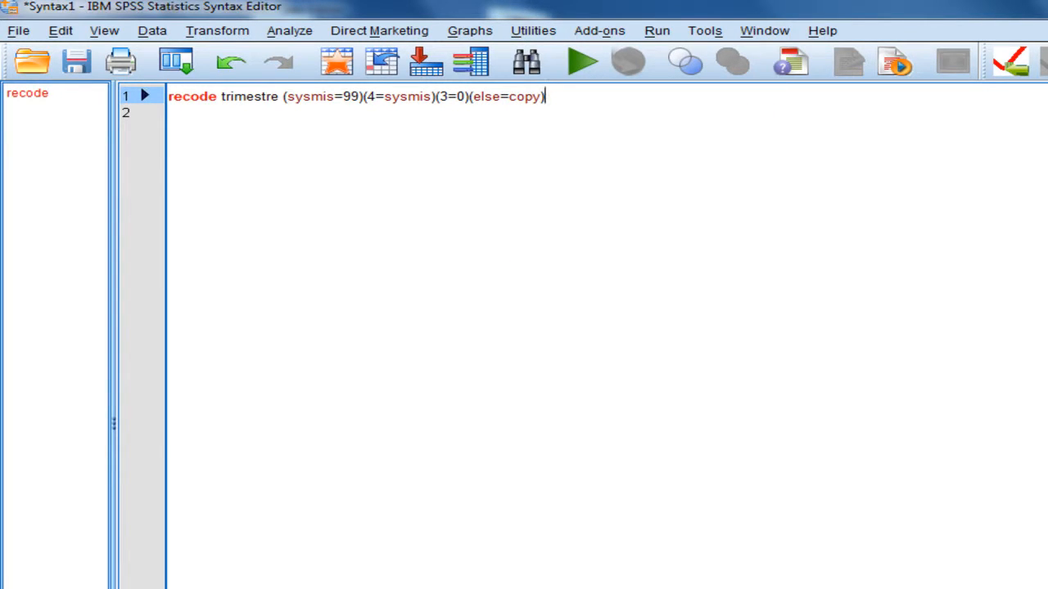
type(" into trim.")
- Add an execute. line below the recode command and run the syntax
key("Return")
type("execu")
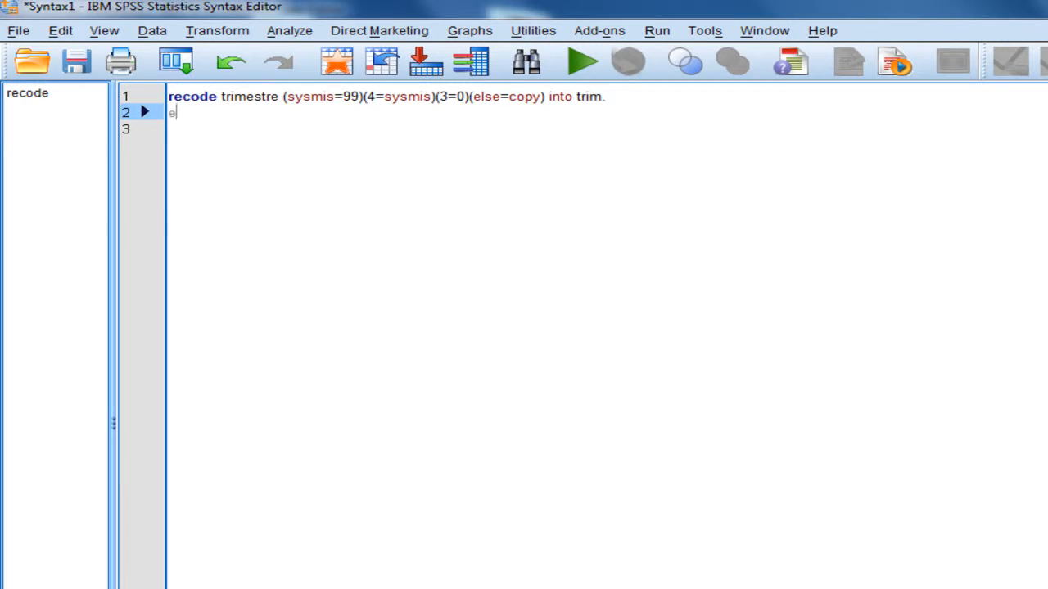
type("te.")
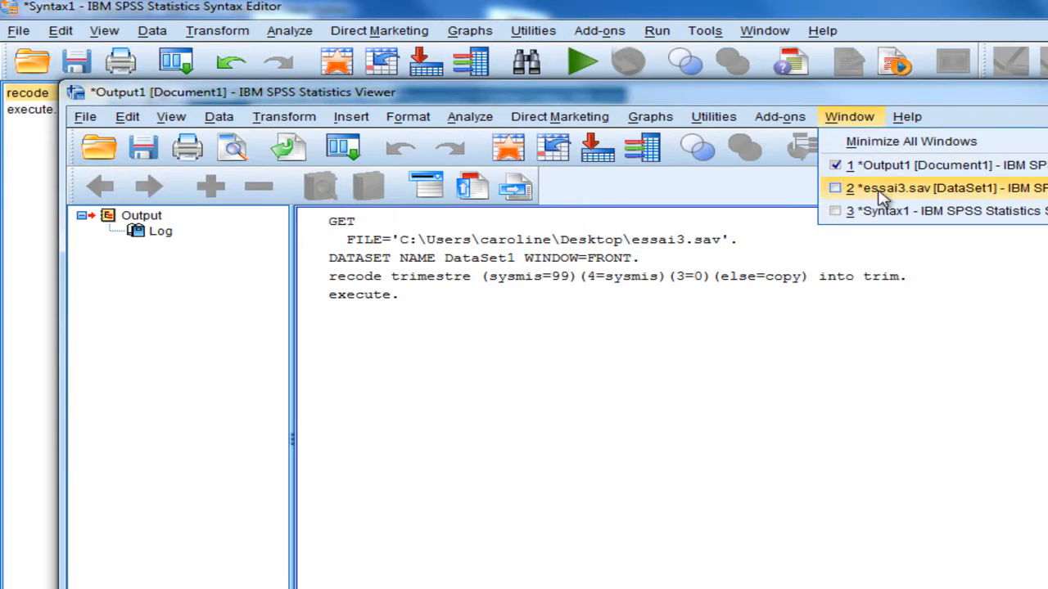
- Return to the essai3.sav data and compare trimestre's system-missing cases with their values in the trim column
left_click(868, 196)
left_click_drag(655, 116, 599, 116)
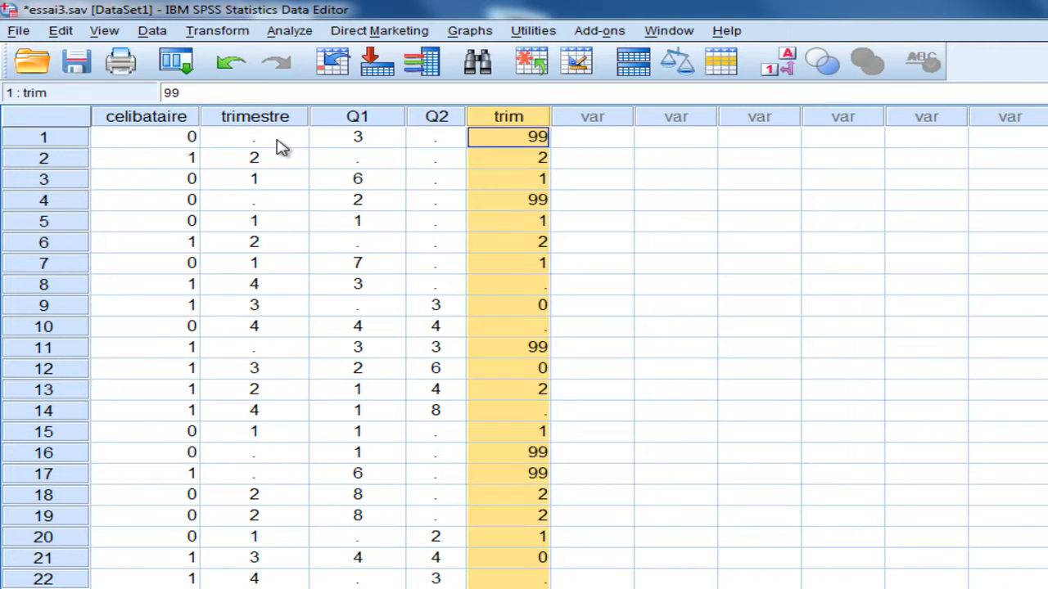
left_click(278, 145)
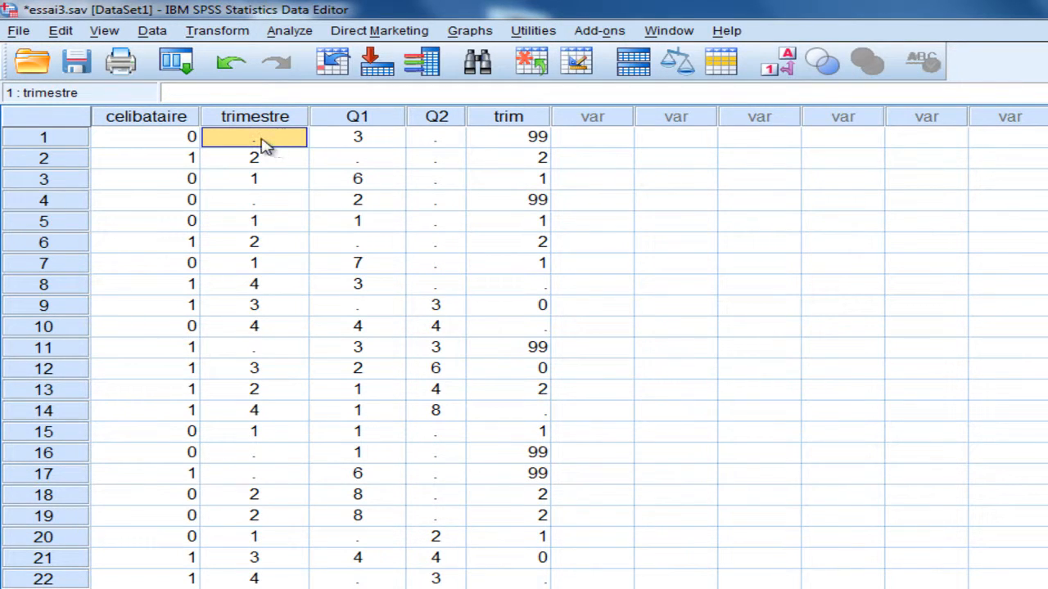
left_click(541, 139)
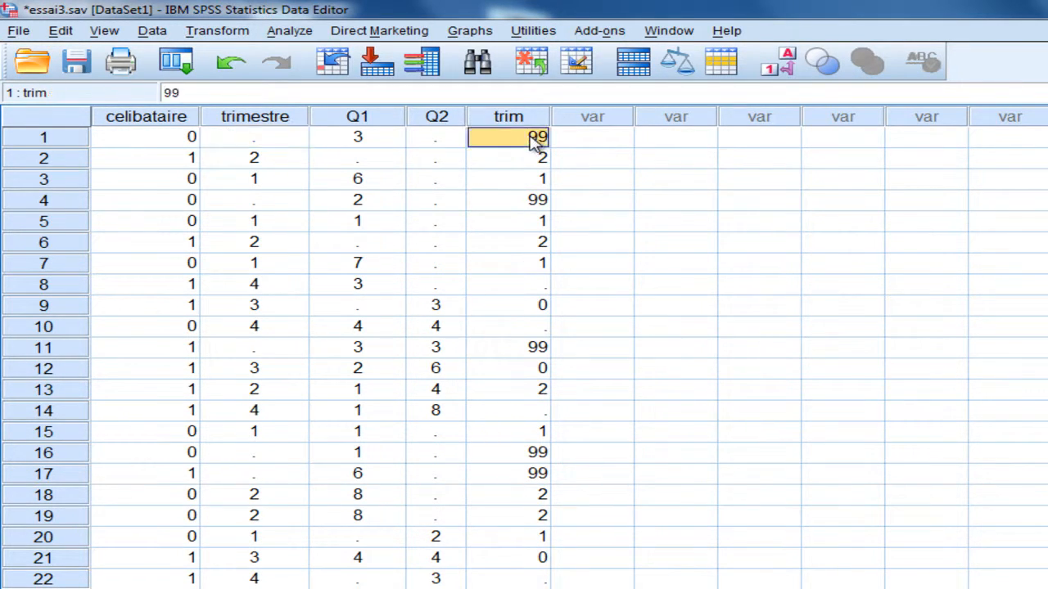
key("Down")
key("Down")
key("Down")
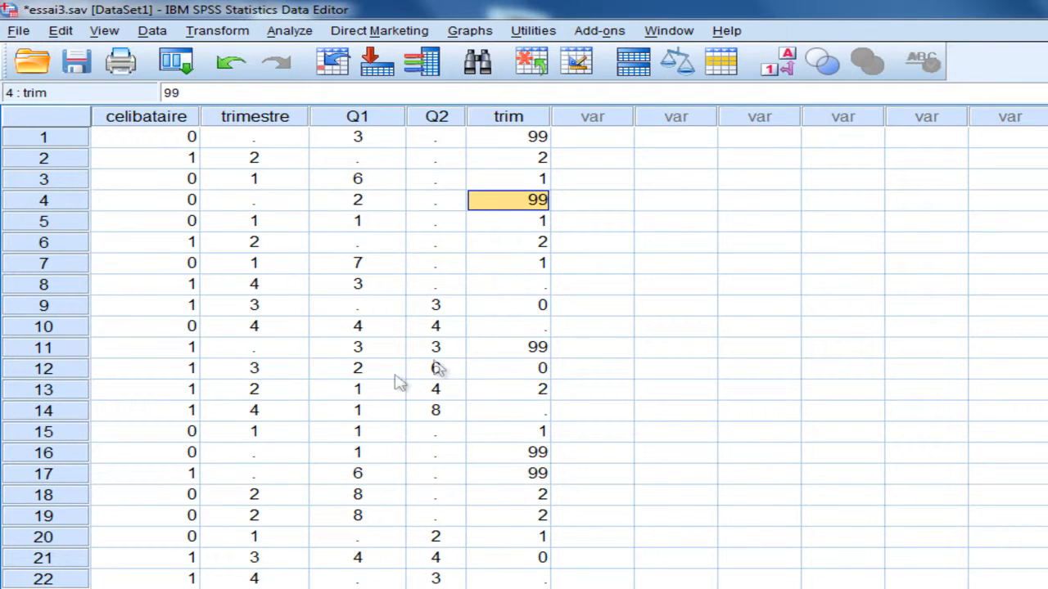
left_click(250, 357)
left_click(527, 361)
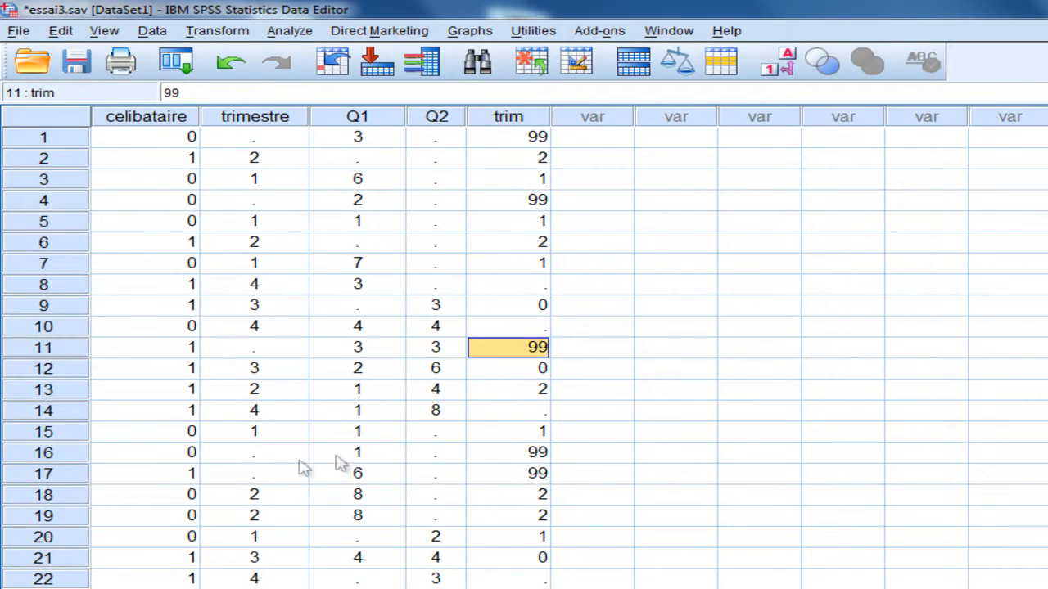
- Compare the cases where trimestre equals 4 with their entries in the trim column
left_click(261, 412)
left_click(268, 325)
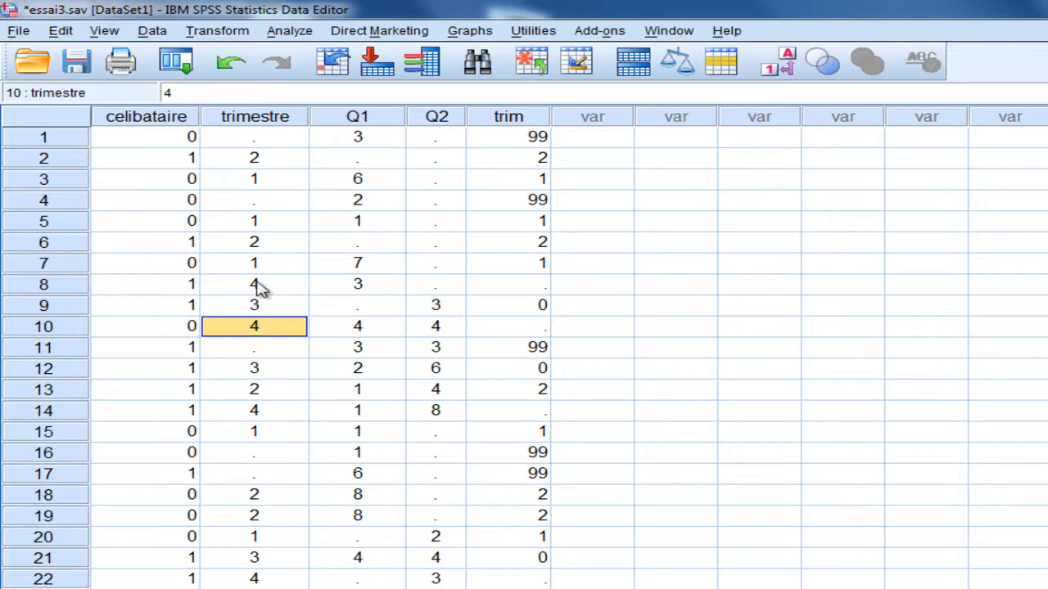
left_click(542, 331)
left_click(253, 579)
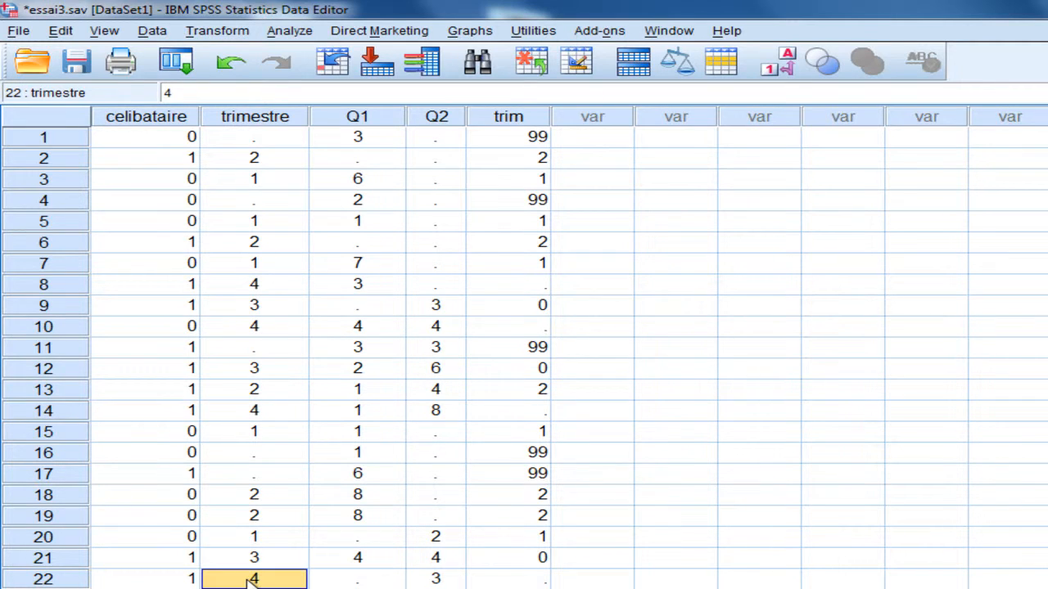
left_click(515, 580)
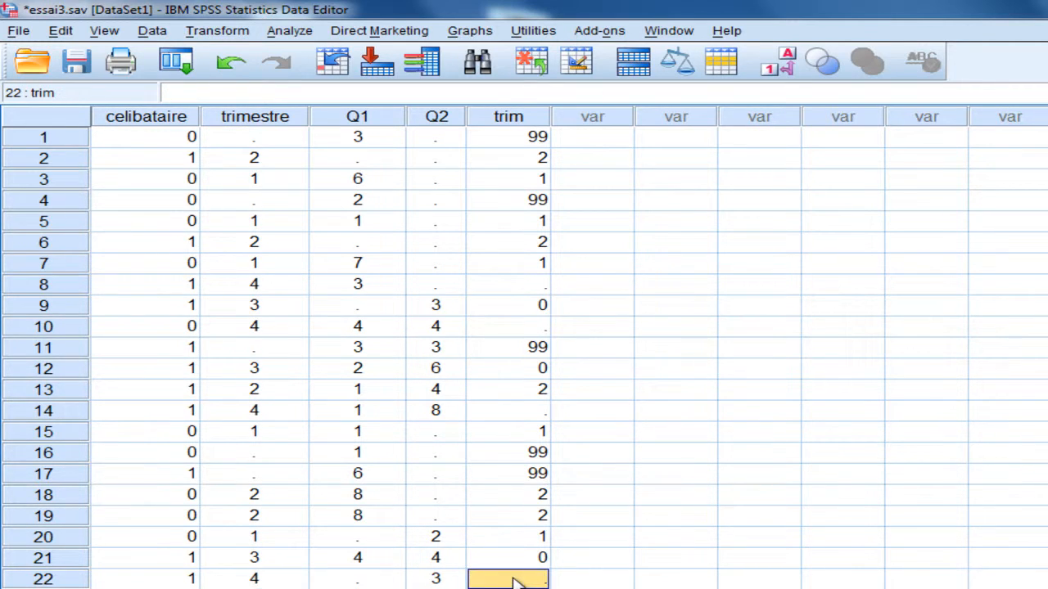
left_click(522, 414)
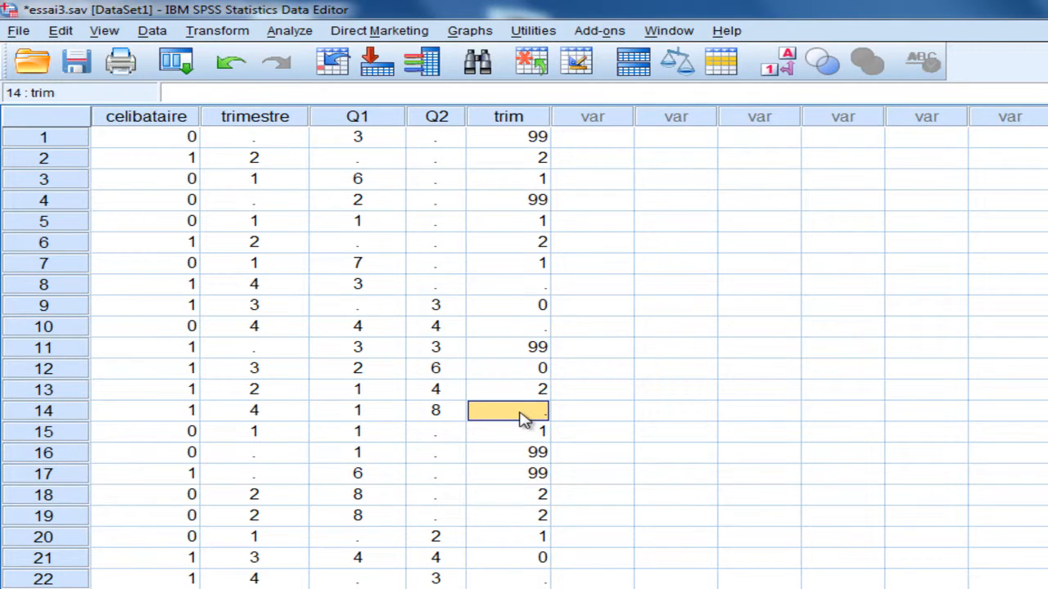
- Compare the cases where trimestre equals 3, in rows 9 and 21, with their trim values
left_click(255, 309)
left_click(543, 307)
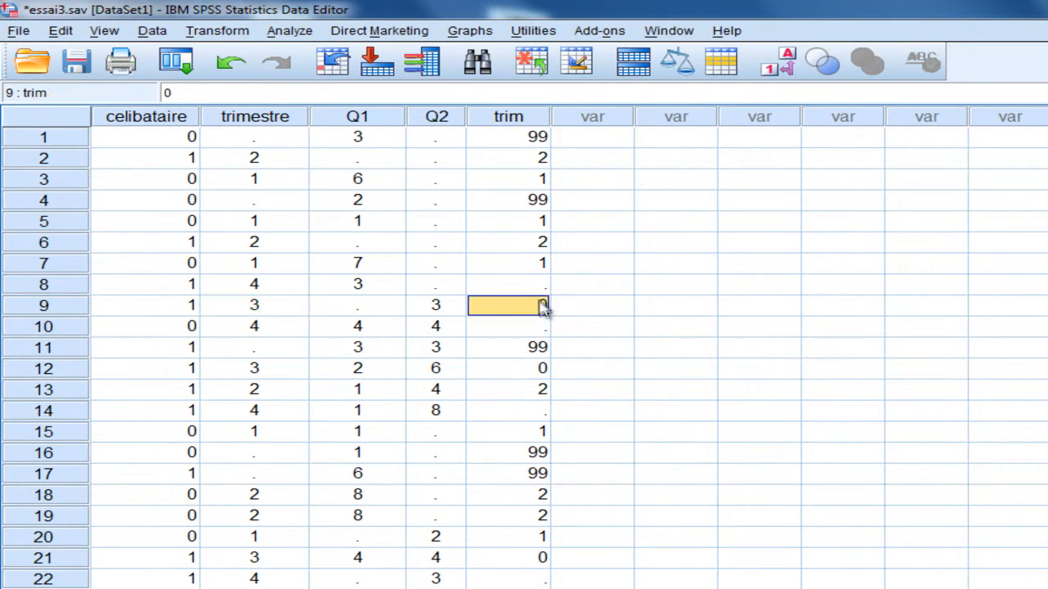
left_click(262, 559)
left_click(533, 569)
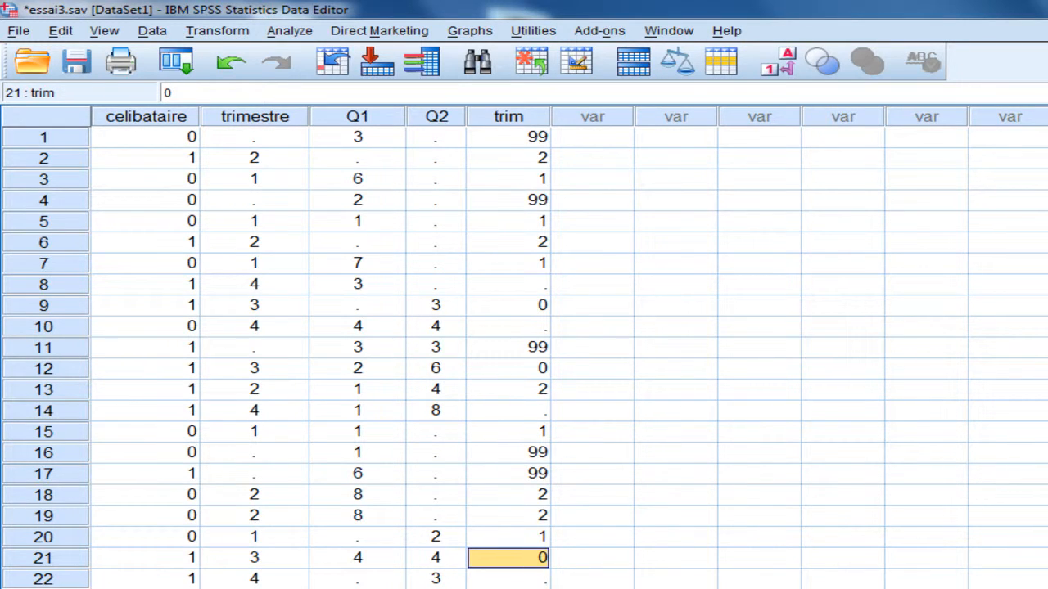
- Return to the Syntax1 window and review the sysmis=99 and 4=sysmis clauses of the recode command
left_click(669, 30)
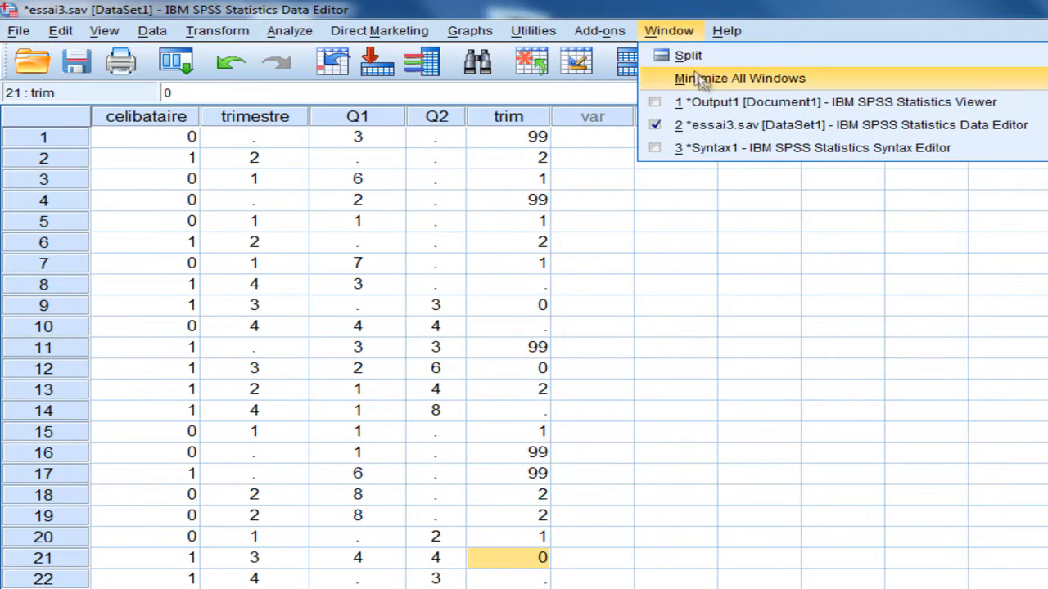
left_click(732, 147)
left_click(872, 301)
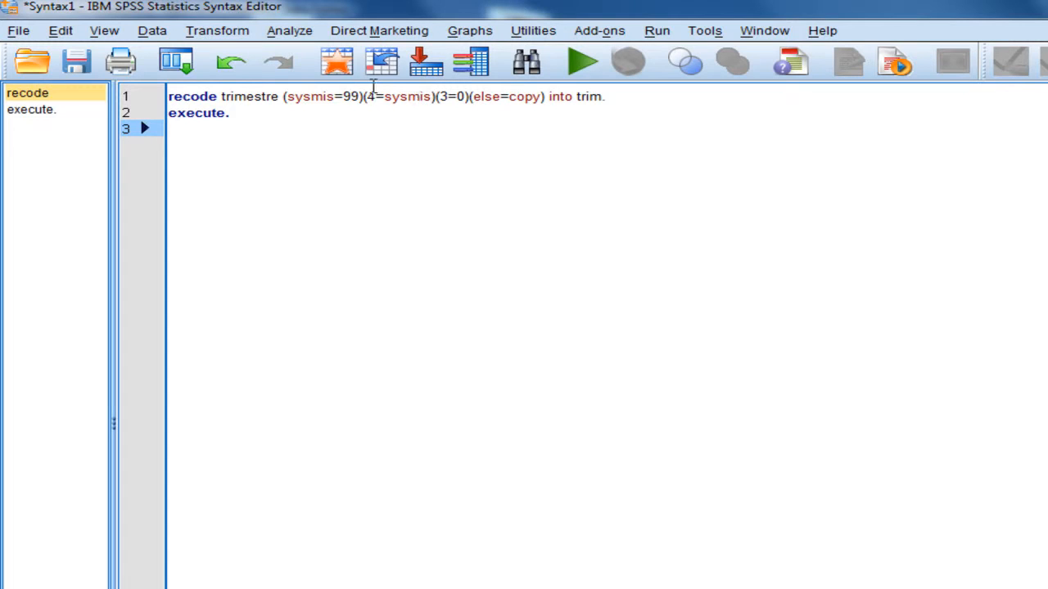
left_click_drag(360, 96, 285, 96)
left_click(356, 122)
left_click_drag(366, 95, 426, 96)
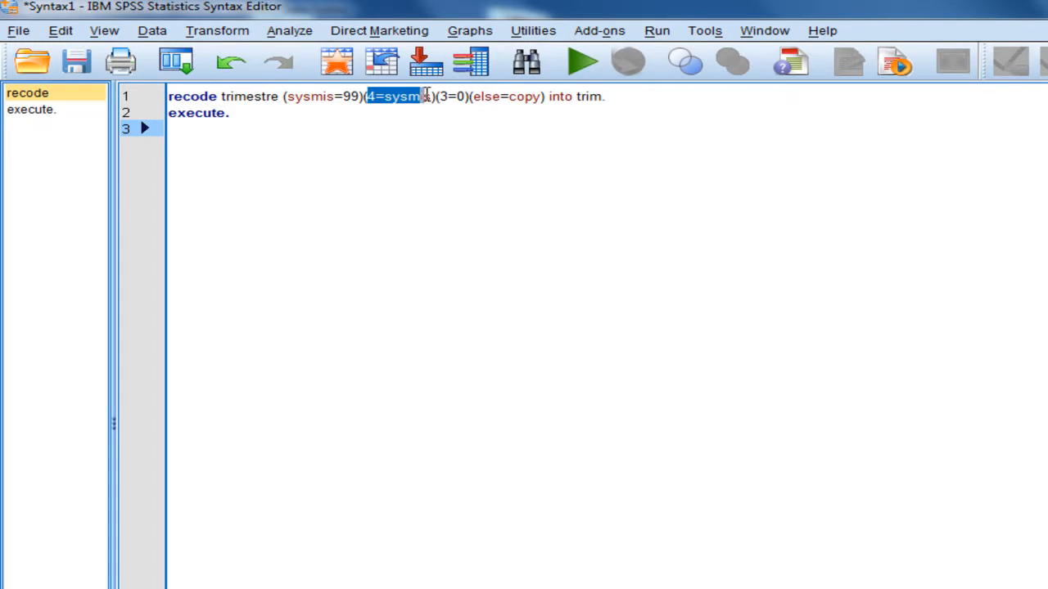
left_click(383, 109)
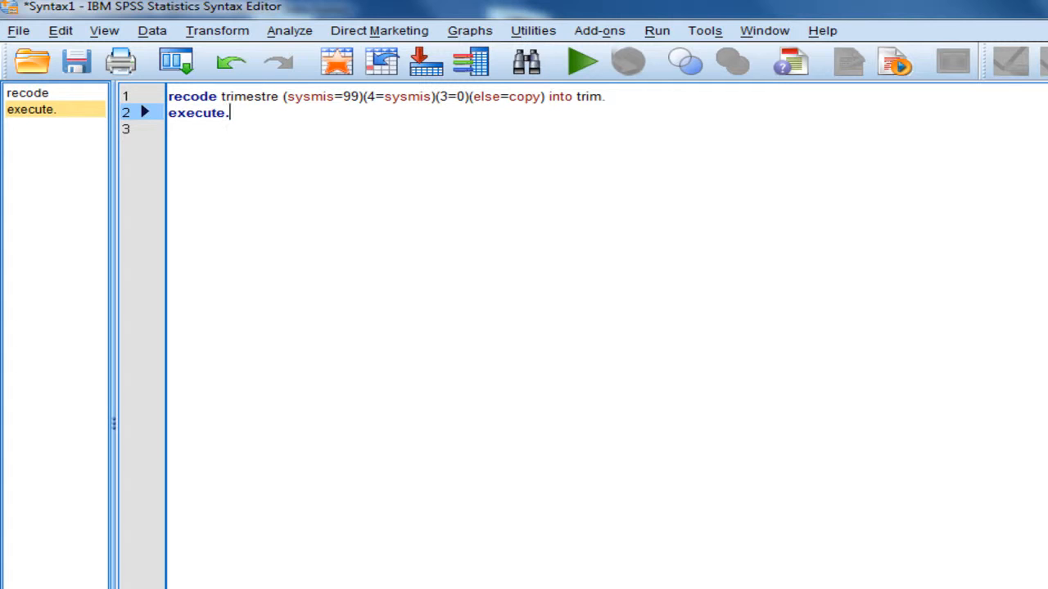
- Switch to the recode4 document in WordPad and highlight $Sysmis in the yellow heading
key("alt+Tab")
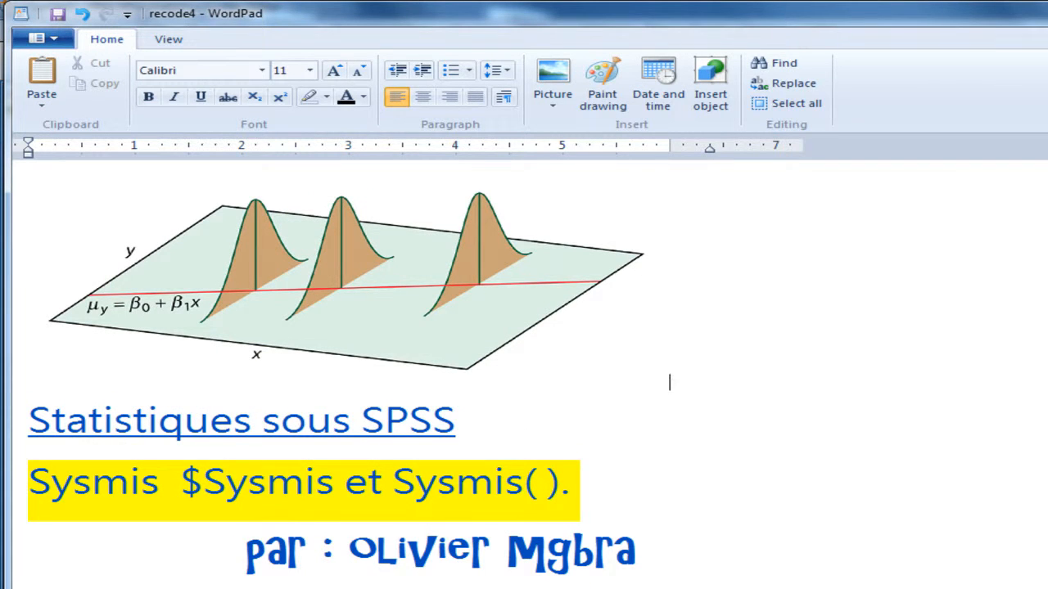
left_click(179, 475)
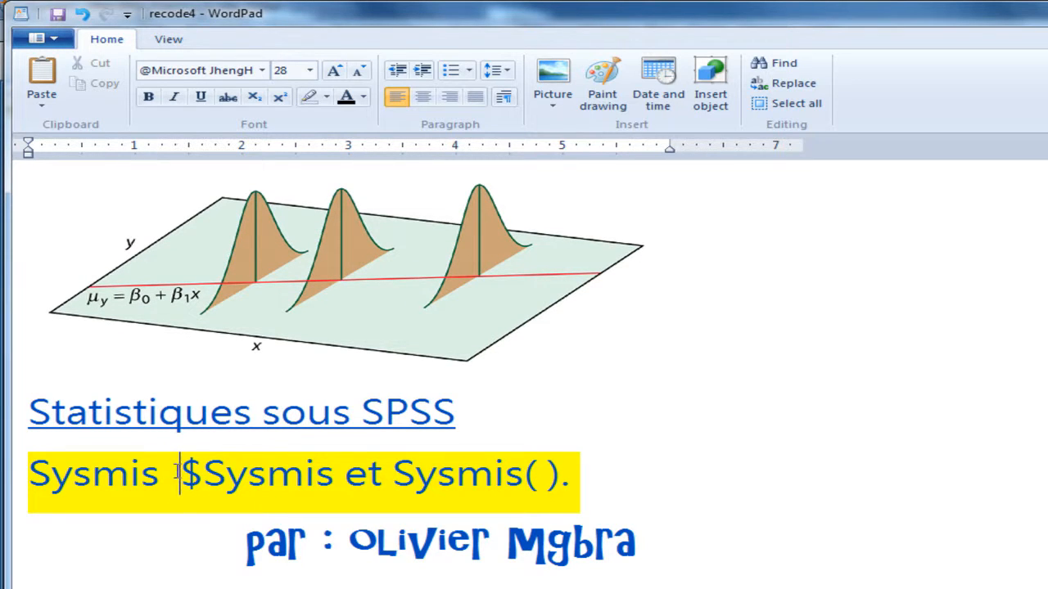
left_click_drag(180, 475, 257, 472)
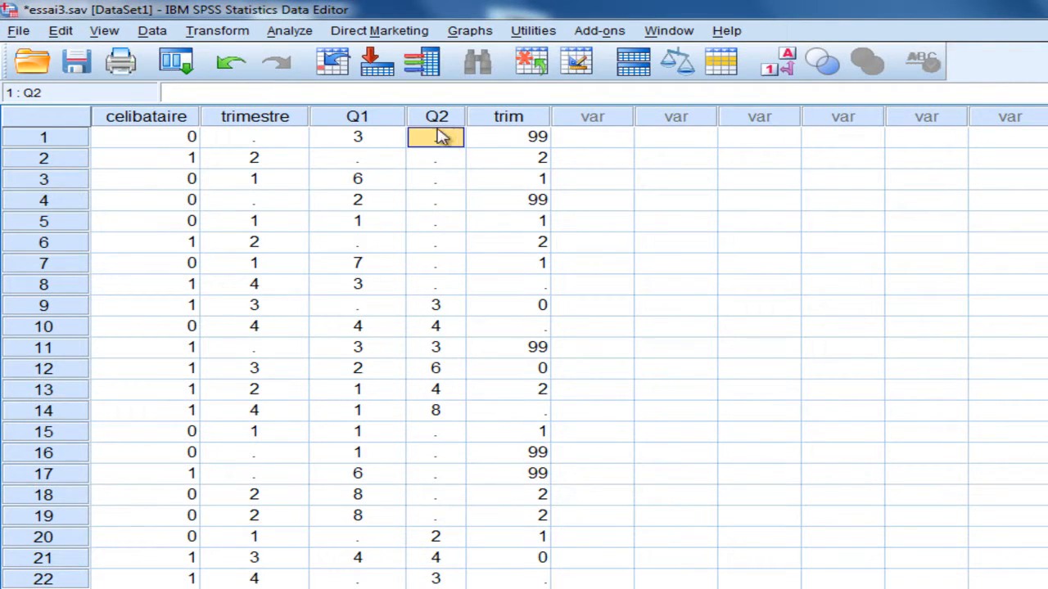
- Fill the first empty column of the essai3.sav data with the values 1 through 22 in rows 1 to 22
left_click(592, 137)
type("1")
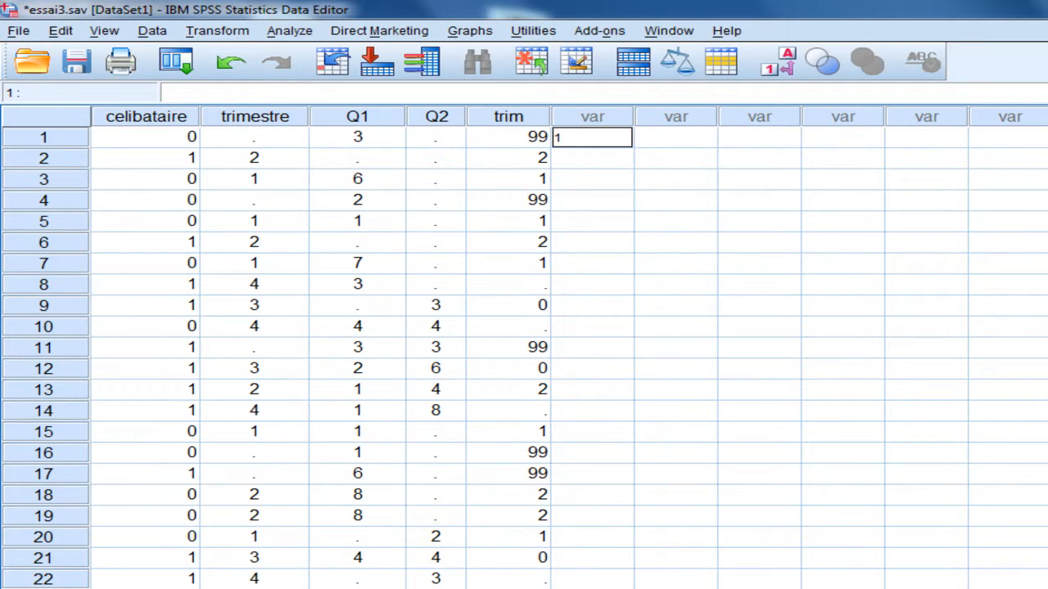
type(" 2 3 4 5 6 7")
key("Return")
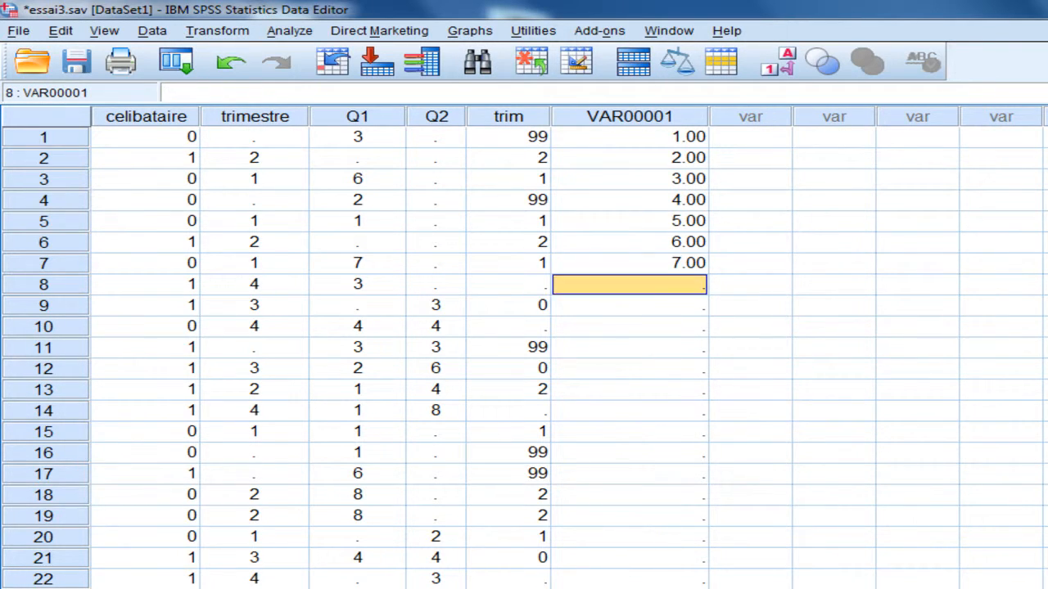
type("8")
key("Return")
type("9")
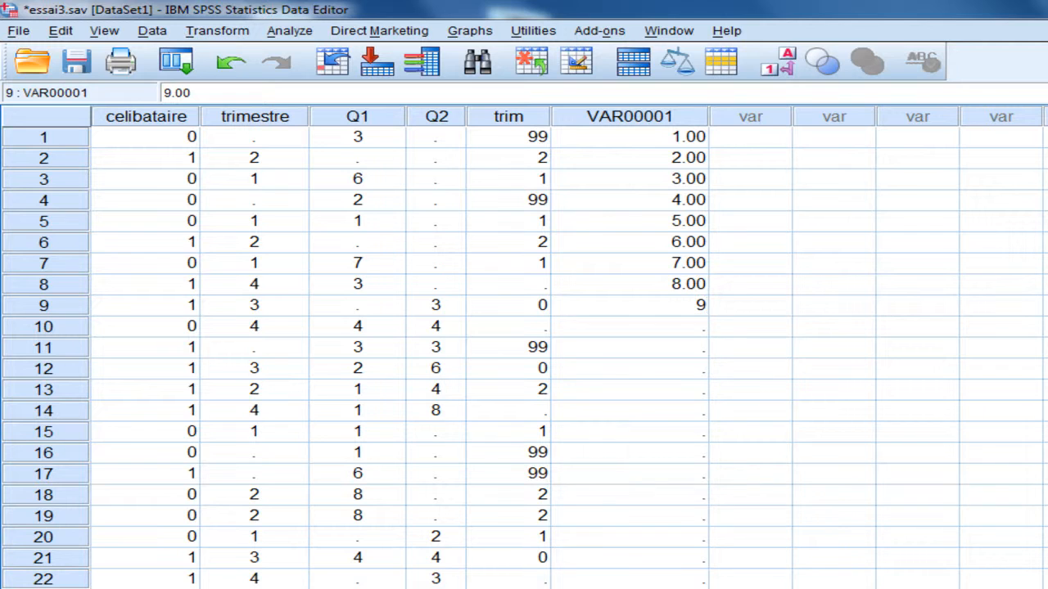
key("Return")
type("10")
key("Return")
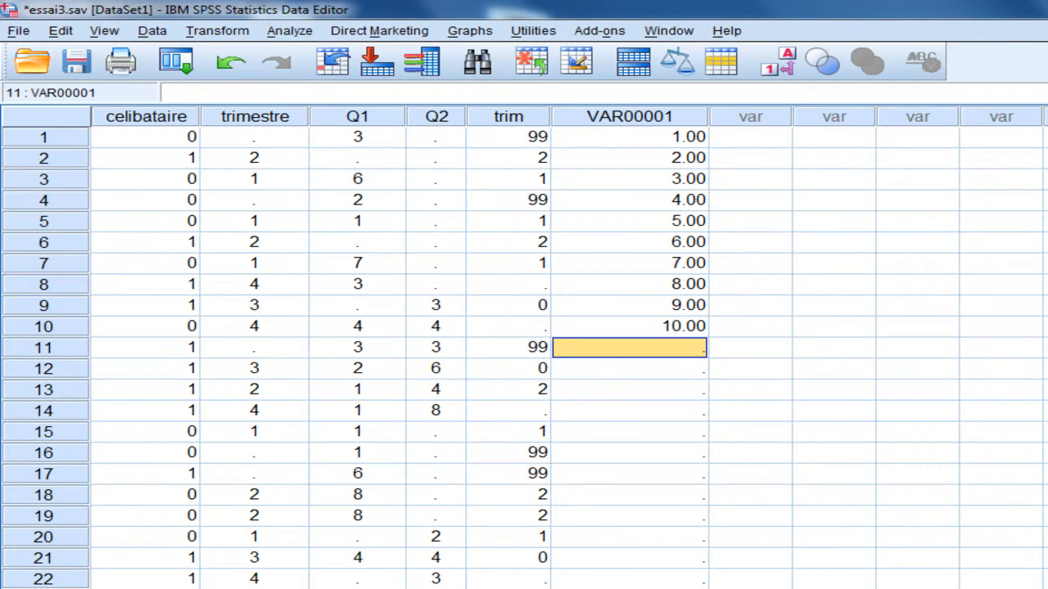
type("11")
key("Return")
type("12")
key("Return")
type("13")
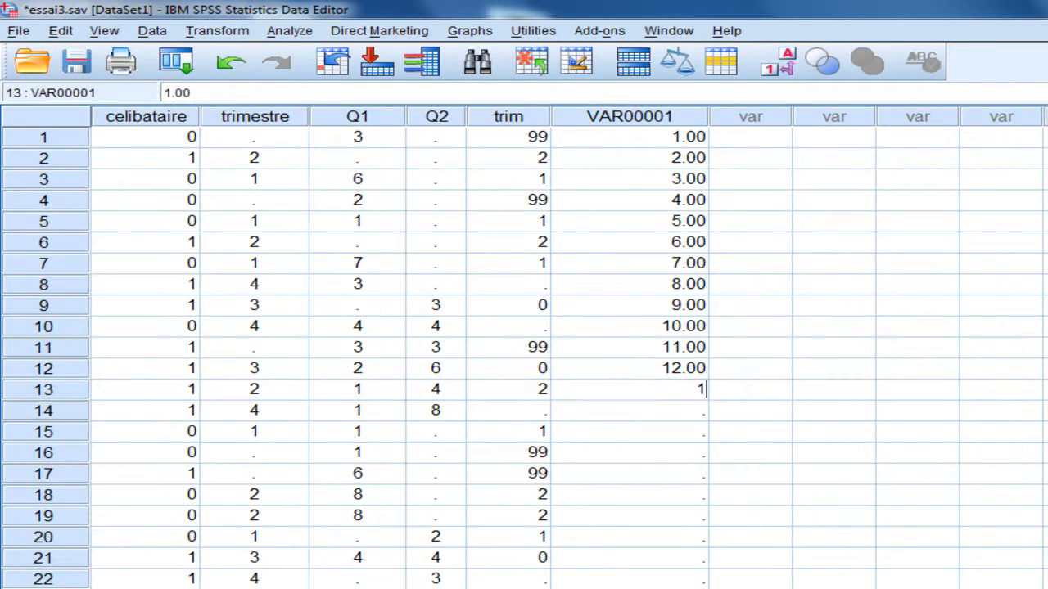
key("Return")
type("14")
key("Return")
type("15")
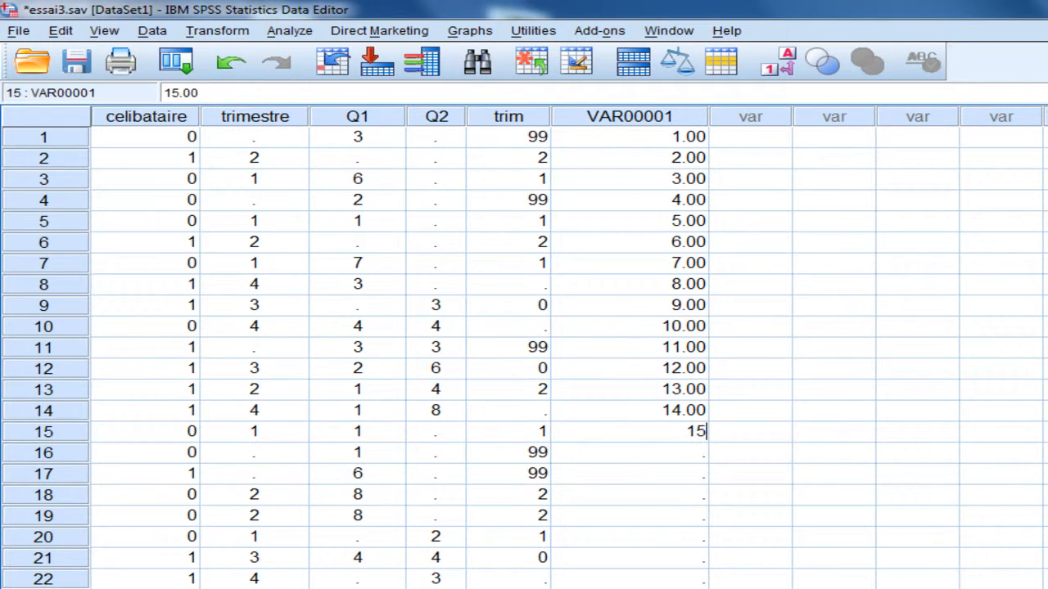
key("Return")
type("16")
key("Return")
type("17")
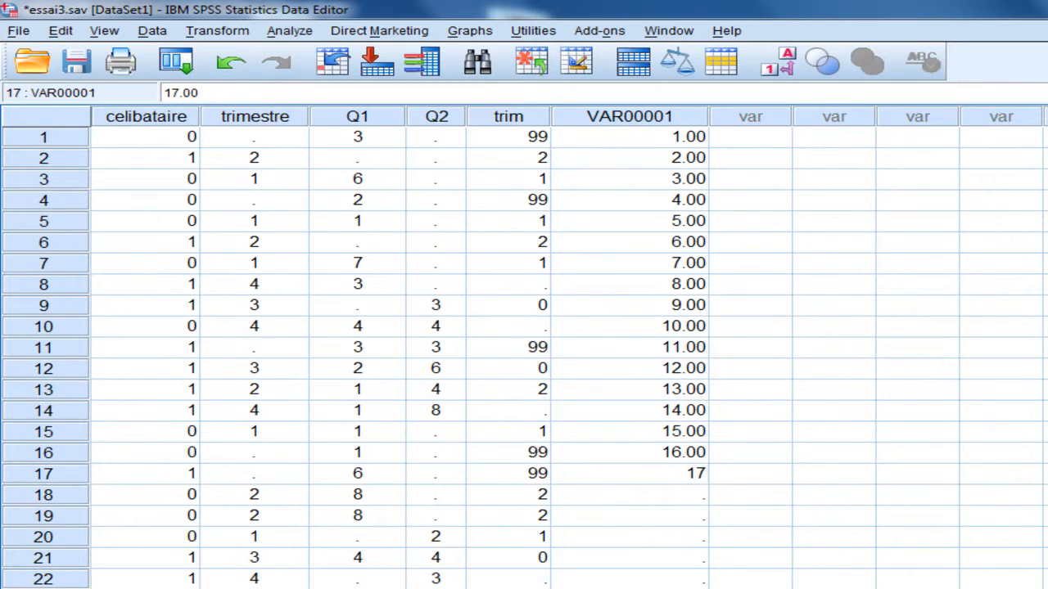
key("Return")
type("18")
key("Return")
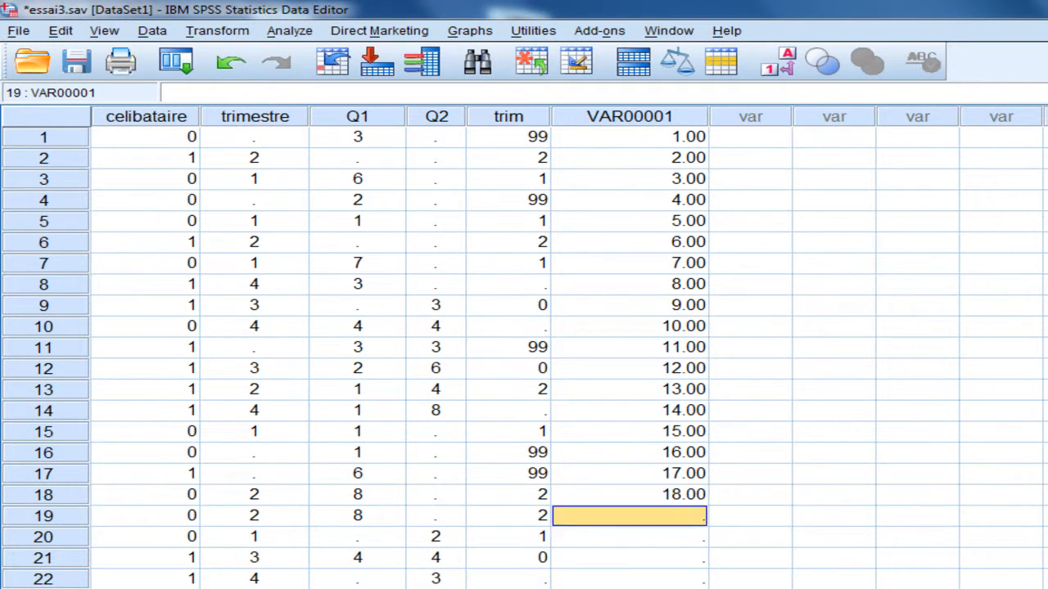
type("19")
key("Return")
type("20")
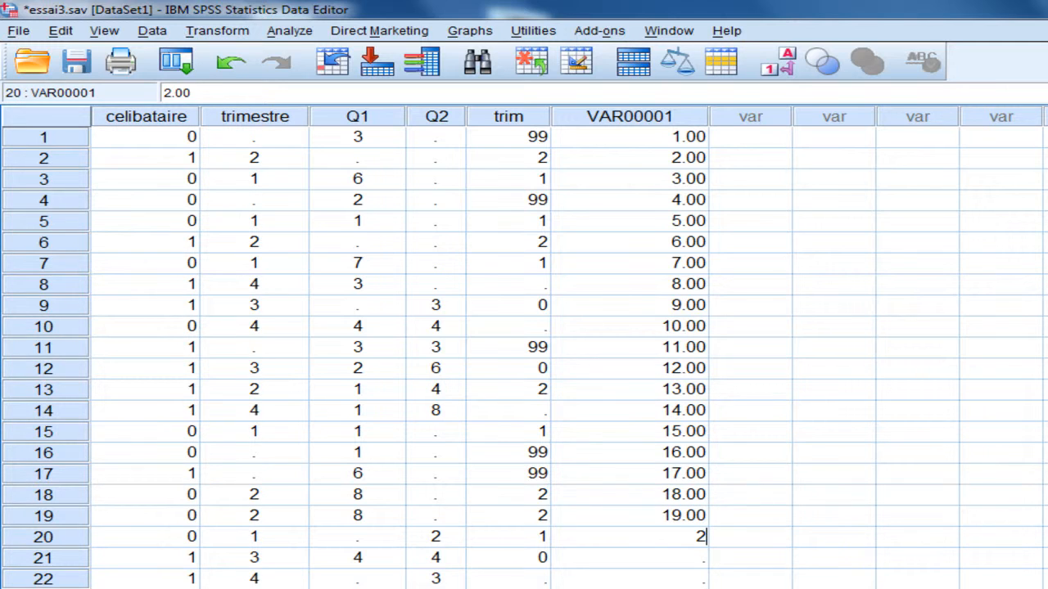
key("Return")
type("21")
key("Return")
type("22")
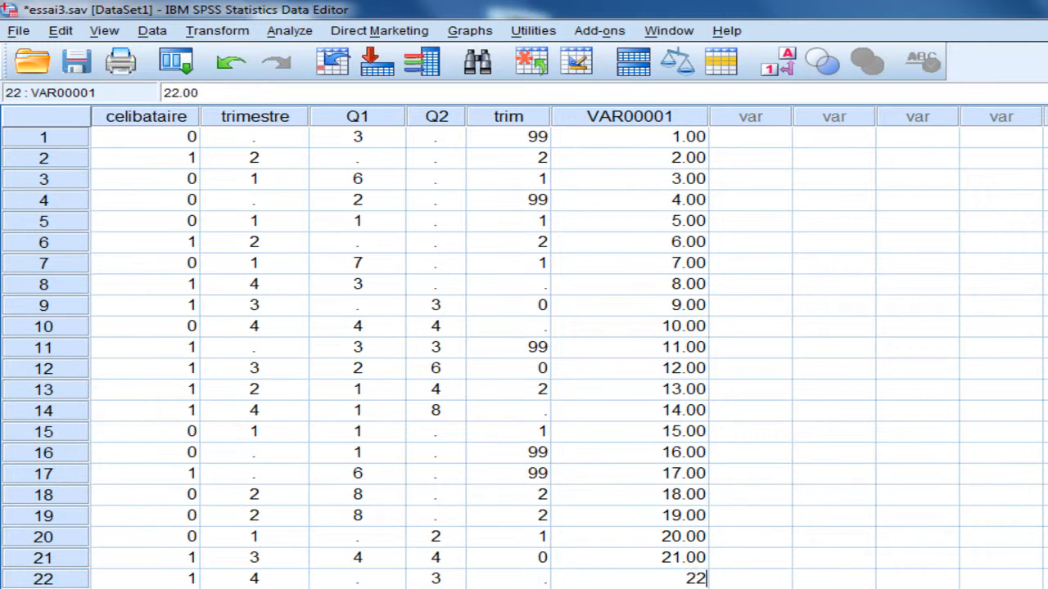
- Rename the new variable VAR00001 as Q3 and return to the data values
key("ctrl+t")
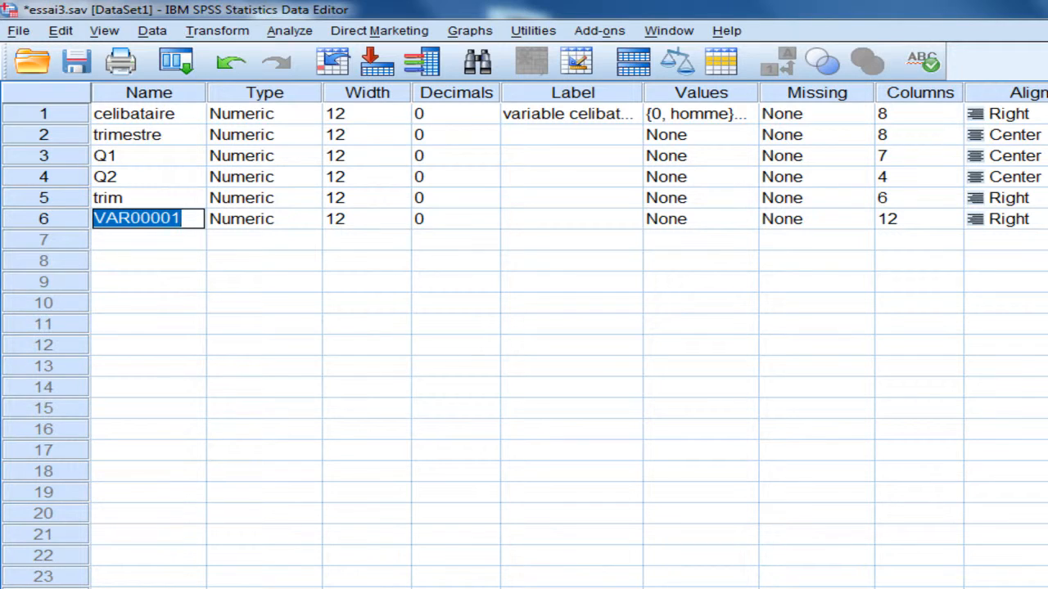
type("Q3")
key("Return")
key("ctrl+t")
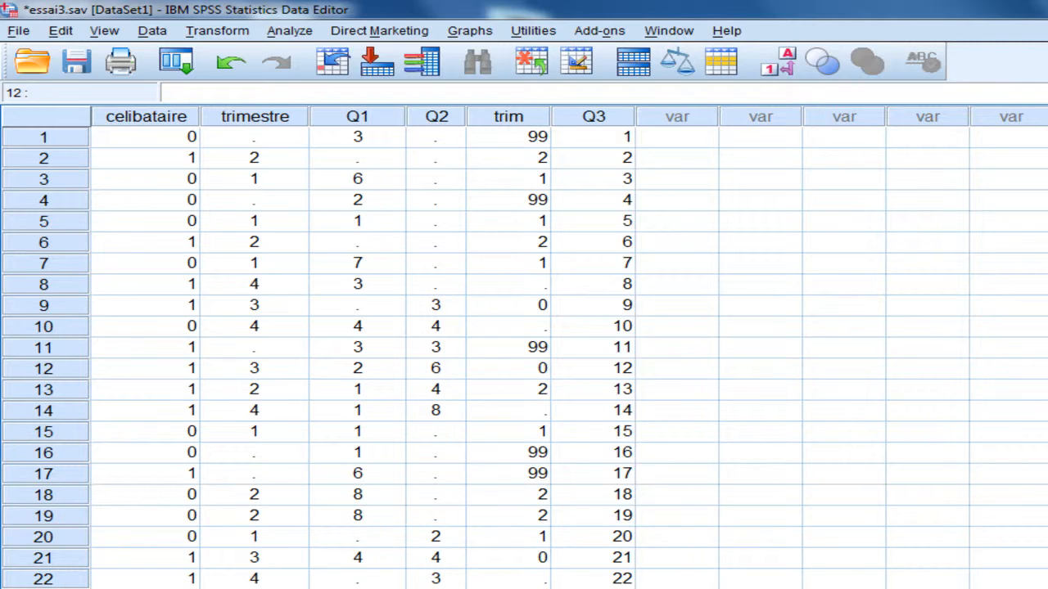
- Check the missing Q2 entries in rows 3 and 4, and highlight Sysmis in the $Sysmis term of the WordPad heading
left_click(428, 177)
left_click(425, 202)
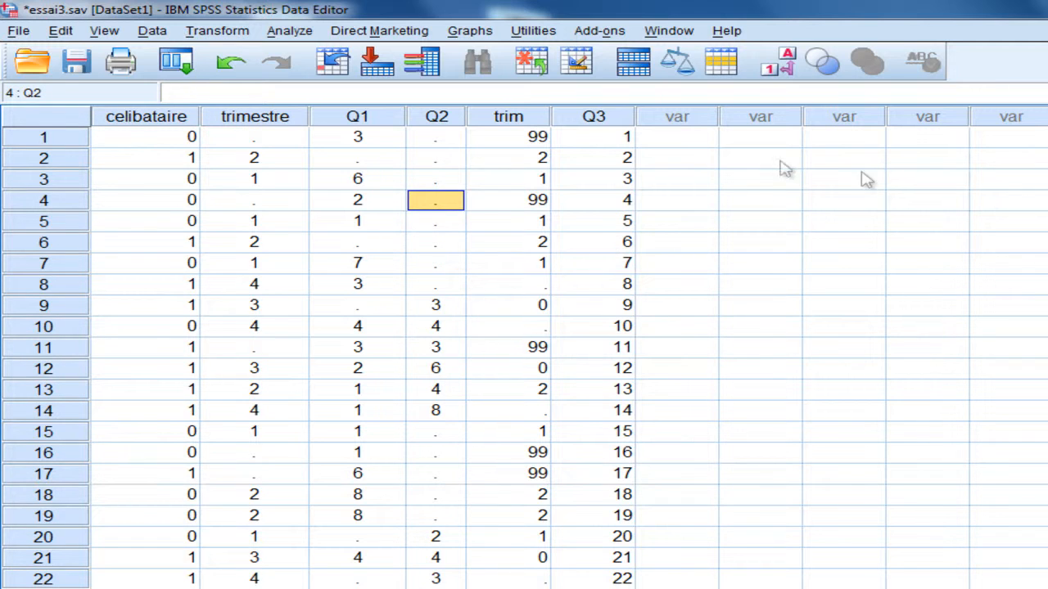
key("alt+Tab")
left_click_drag(334, 483, 205, 483)
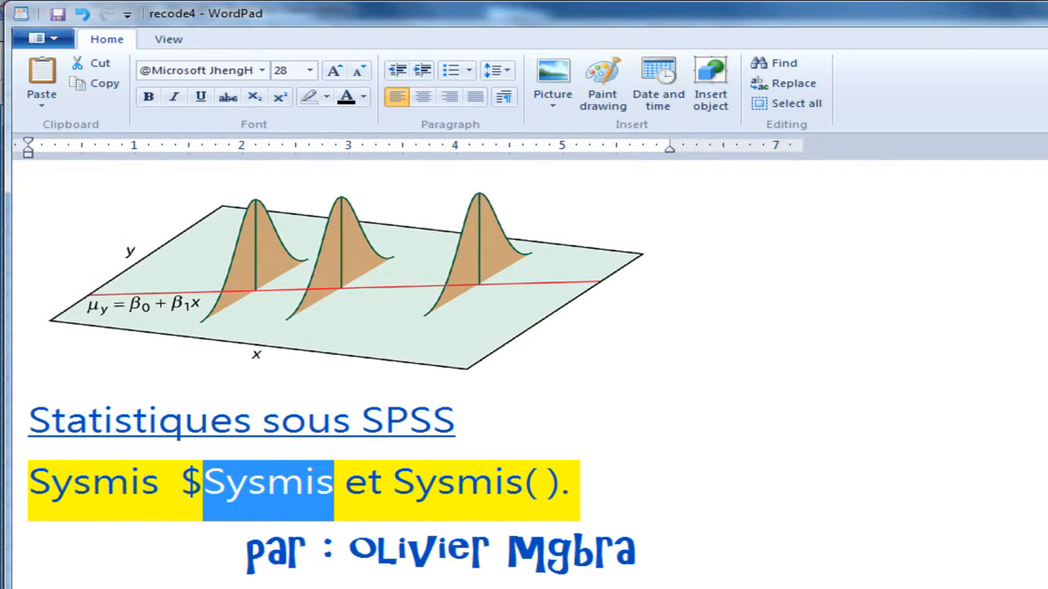
key("super+Down")
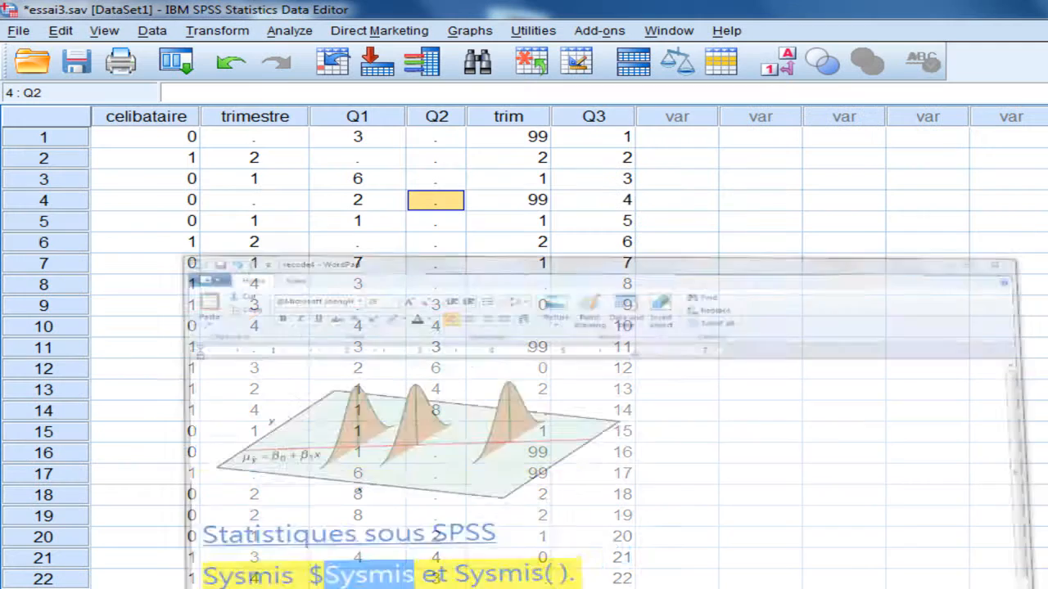
- Return to the Syntax1 window and start a new line below the existing recode and execute commands
left_click(669, 31)
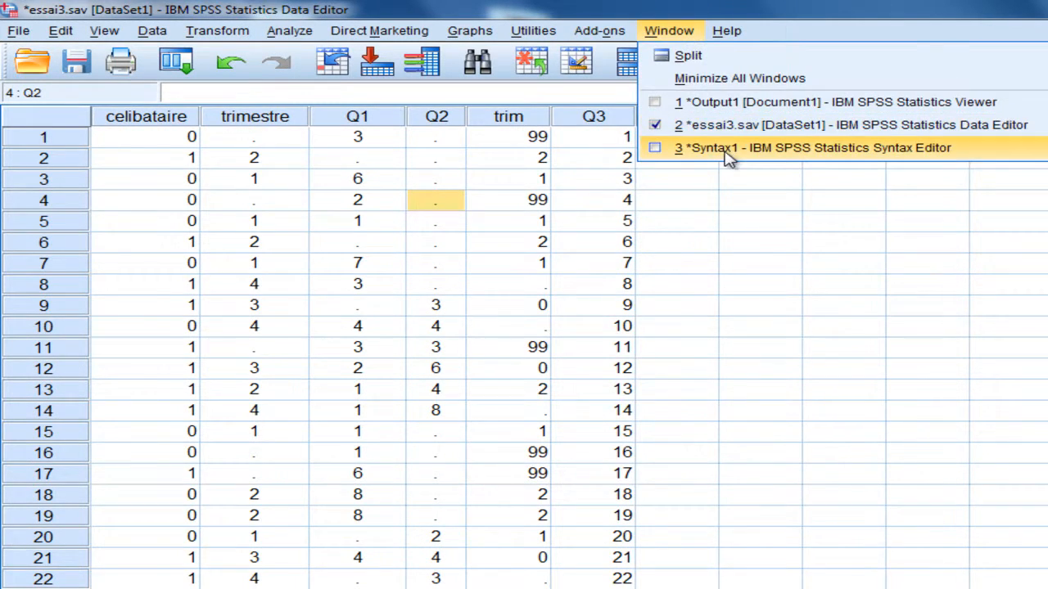
left_click(726, 148)
key("Return")
type("recode ")
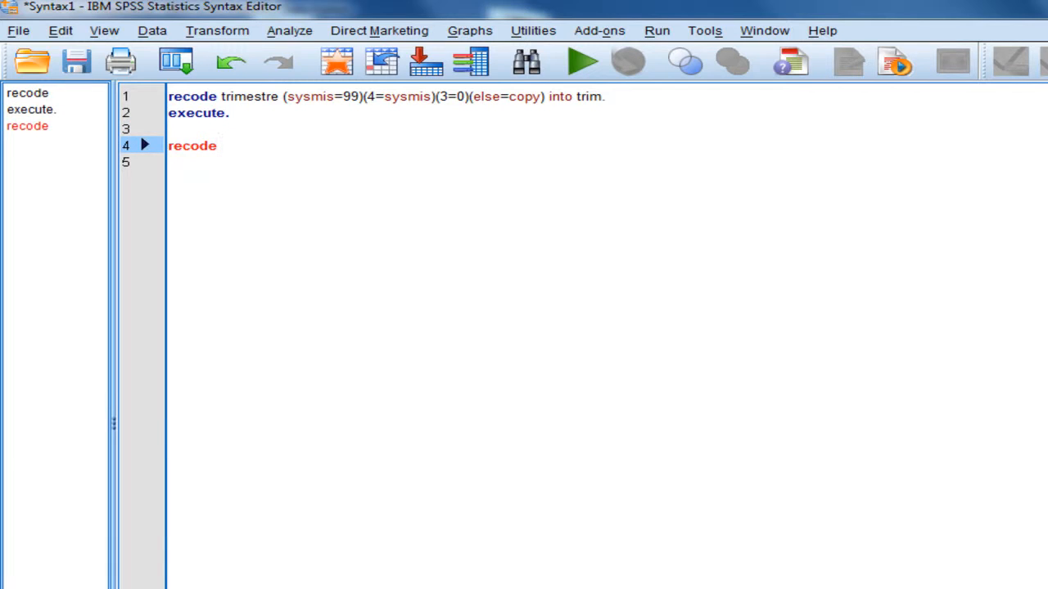
type("Q3")
key("BackSpace")
key("BackSpace")
key("BackSpace")
key("BackSpace")
key("BackSpace")
key("BackSpace")
key("BackSpace")
key("BackSpace")
key("BackSpace")
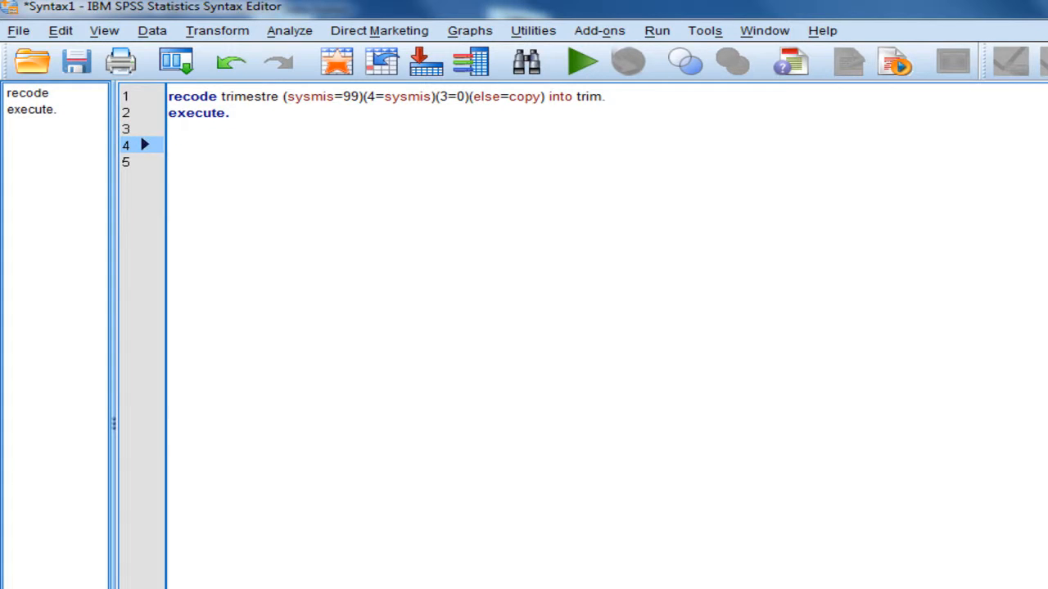
- Write the command IF (Q3<11) Q3=$sysmis. on line 4 of the syntax
type("I")
key("Return")
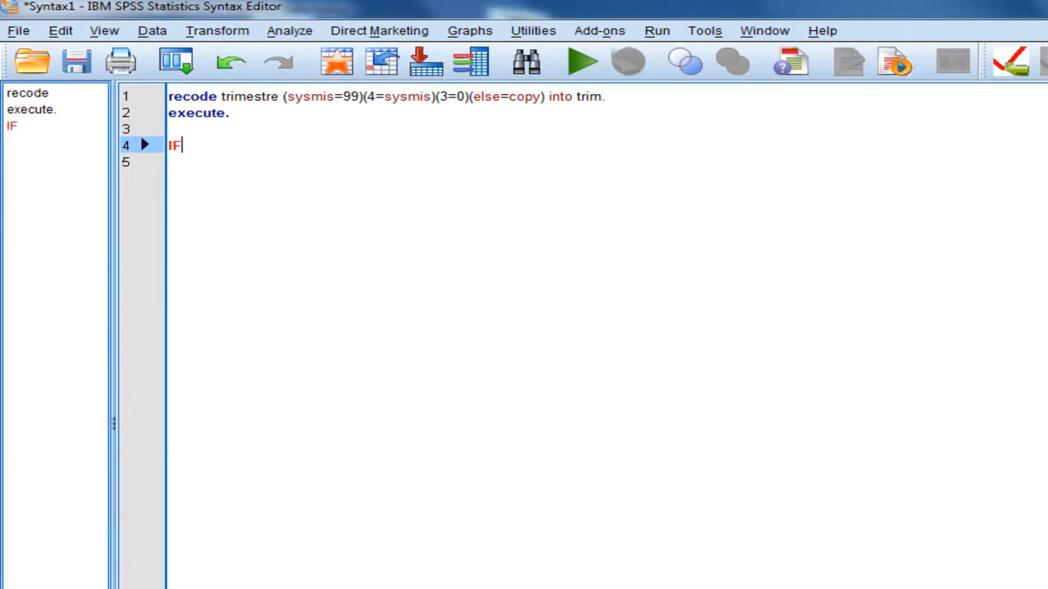
type("(Q3<11) Q3=")
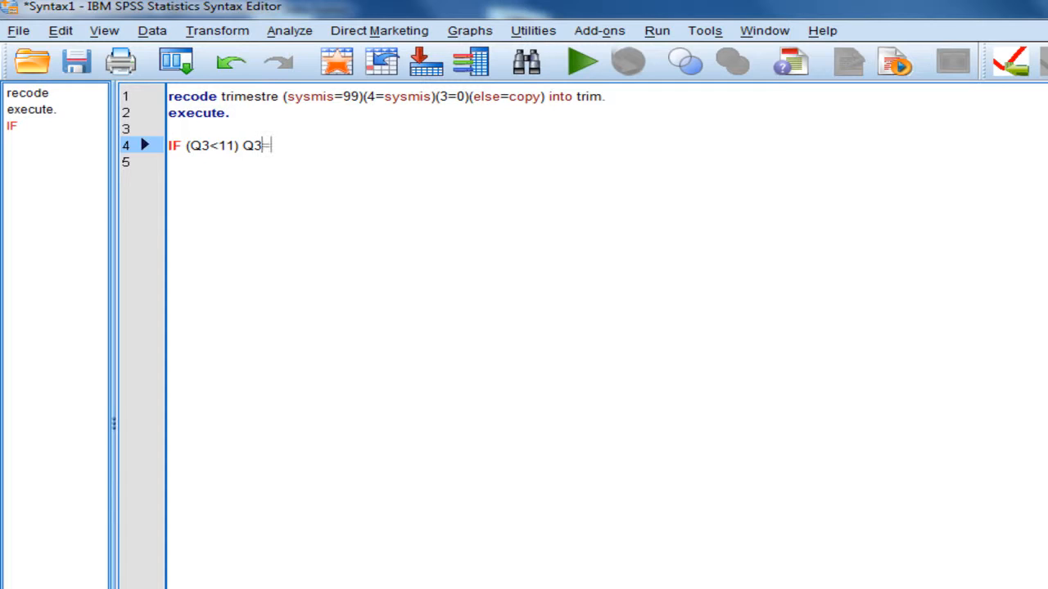
type("$sysmis.")
key("Return")
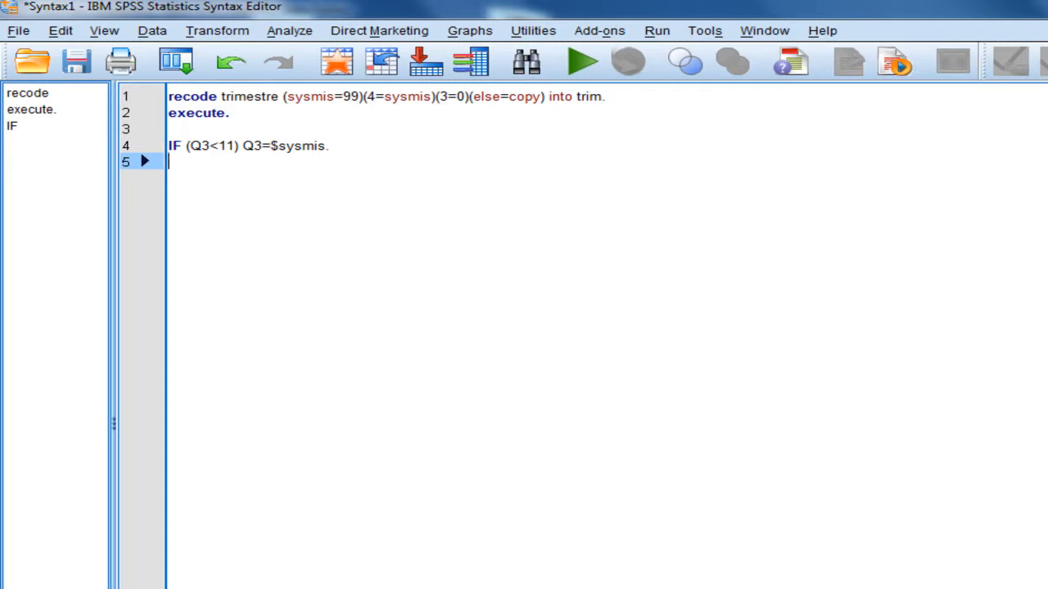
- Switch to the essai3.sav data and examine the Q3 values in rows 1 to 10 that meet the condition
left_click(783, 36)
left_click(845, 125)
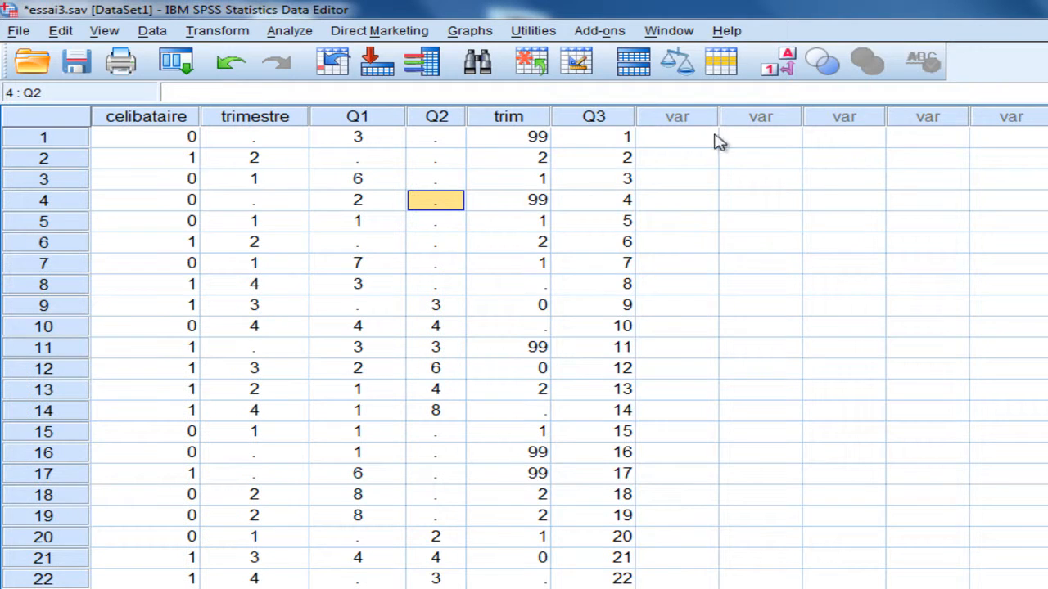
left_click(627, 139)
left_click(631, 160)
left_click(628, 180)
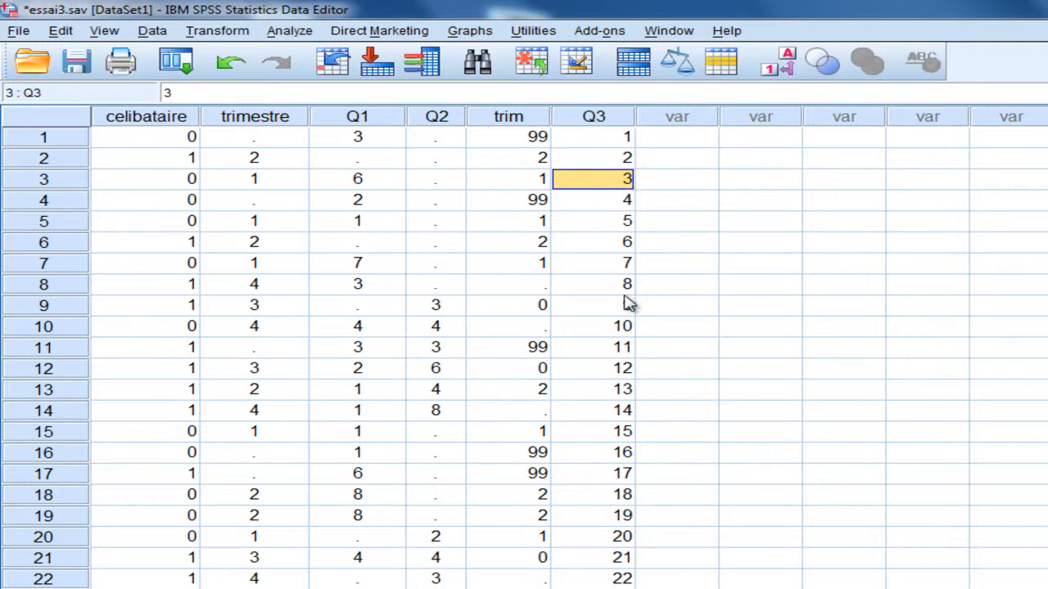
left_click(632, 329)
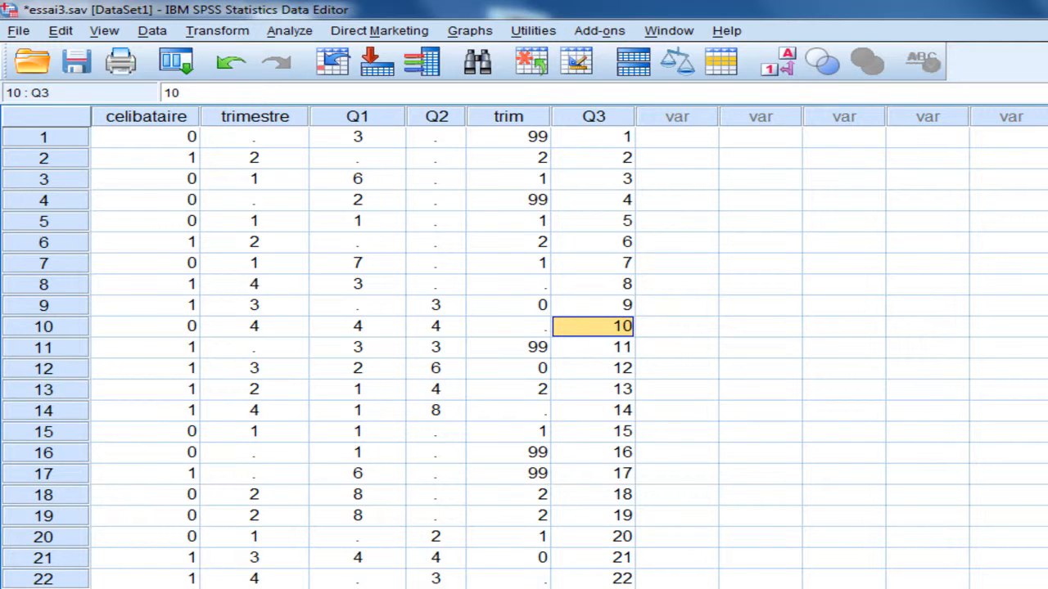
- Add an execute. line below the IF command, run only these two lines, and return to the essai3.sav data
left_click(669, 30)
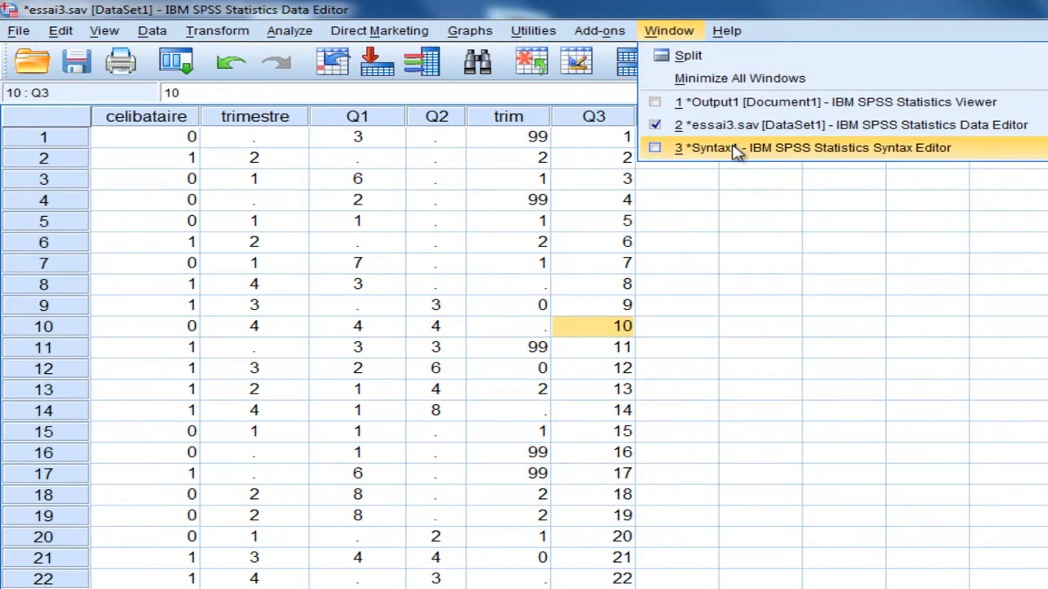
left_click(757, 151)
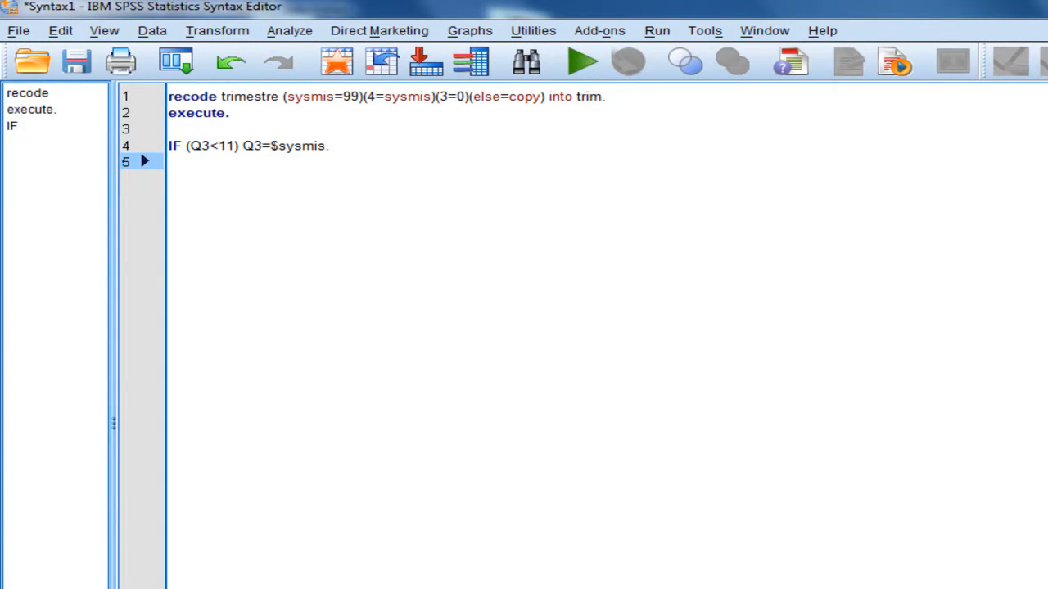
type("execute.")
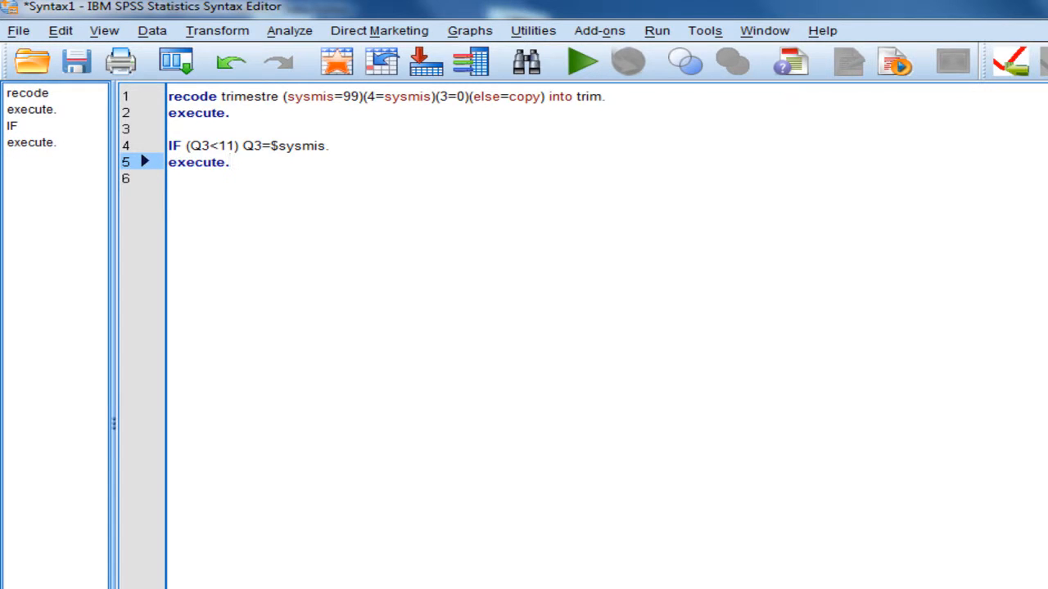
left_click_drag(230, 162, 168, 146)
left_click(584, 60)
key("alt+Tab")
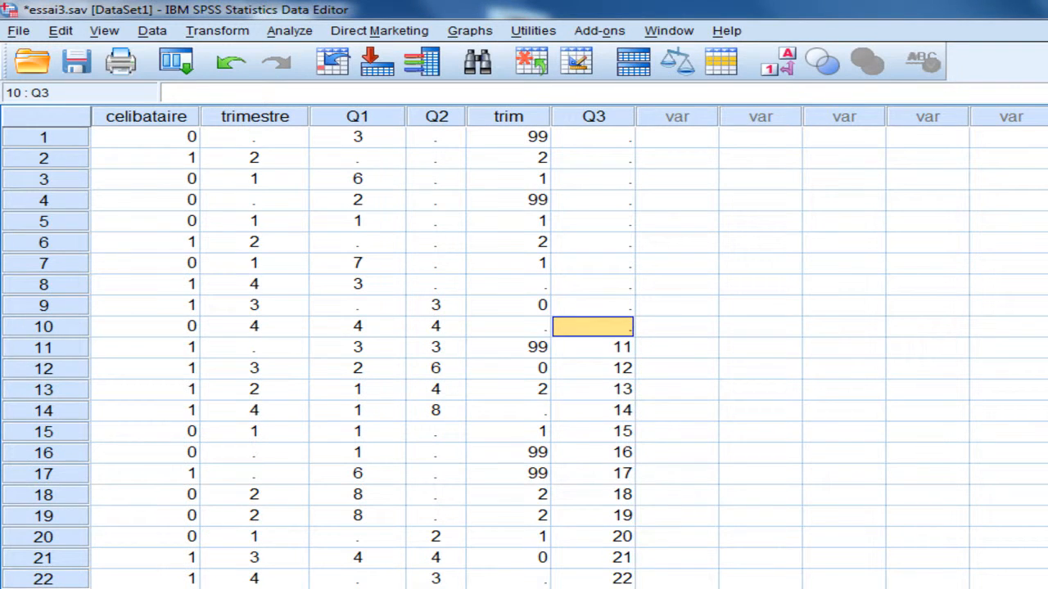
- Examine the Q3 values in rows 7 to 9 of the essai3.sav data
left_click(617, 262)
left_click(622, 287)
left_click(616, 312)
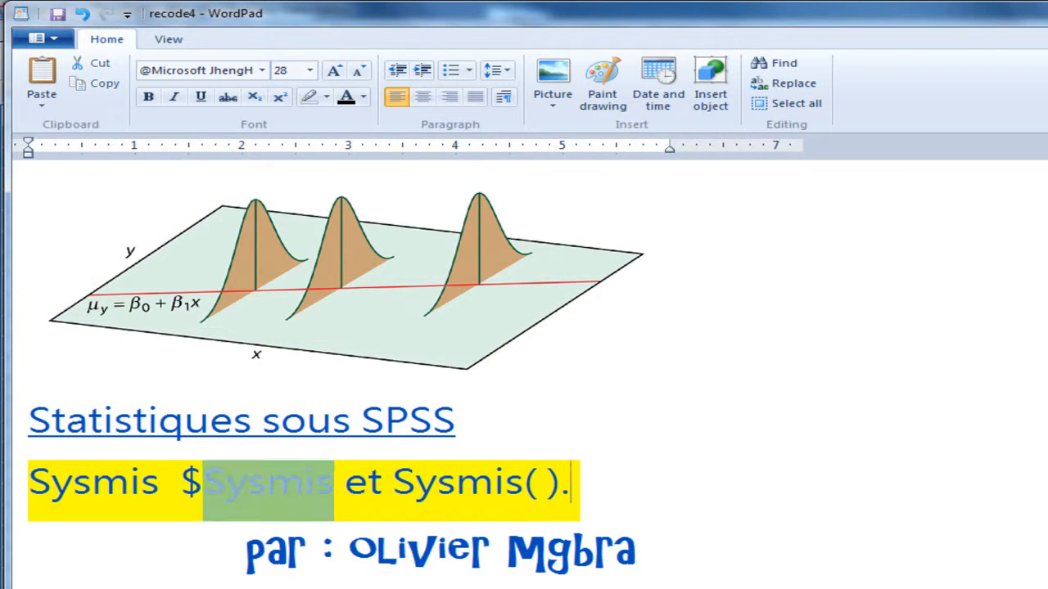
- Switch to the recode4 WordPad document and review the $Sysmis term in the highlighted heading
left_click(570, 485)
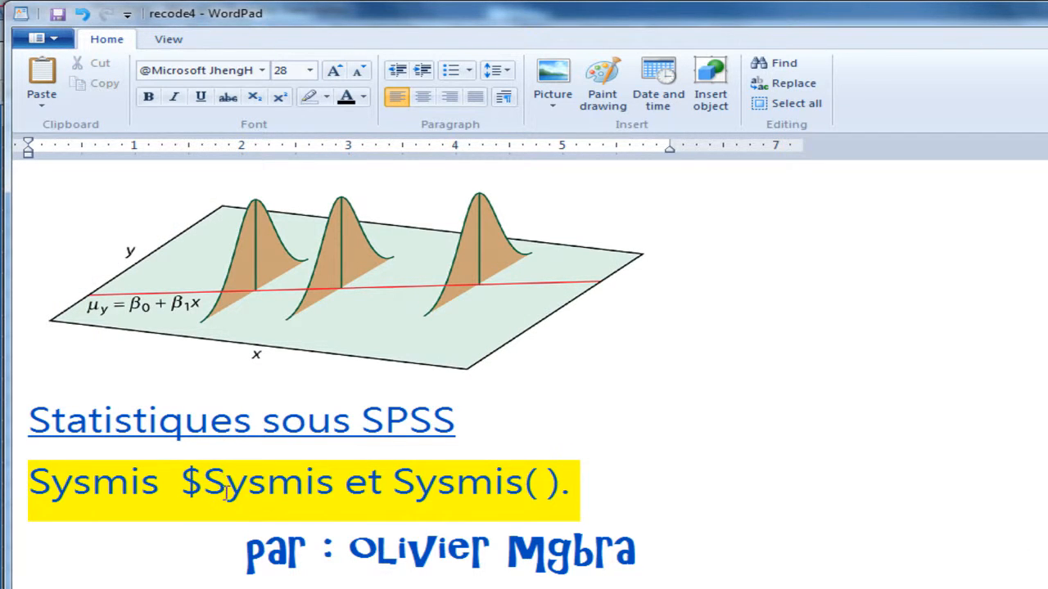
left_click(181, 480)
left_click(210, 479)
left_click(247, 482)
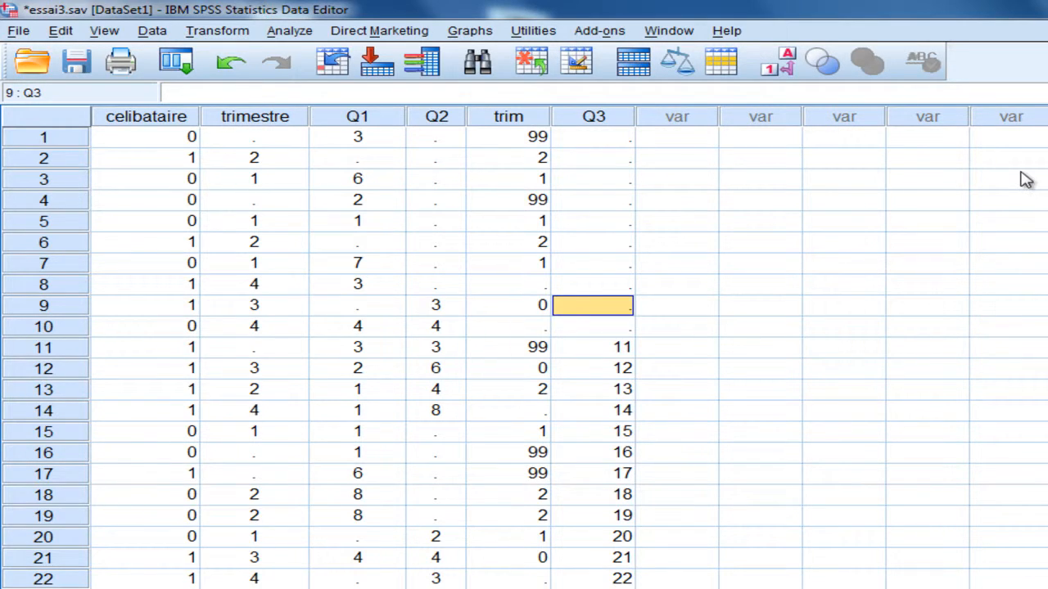
- Review the IF command in the Syntax1 window and compare it with the highlighted heading in the recode4 WordPad document
key("alt+Tab")
left_click(206, 209)
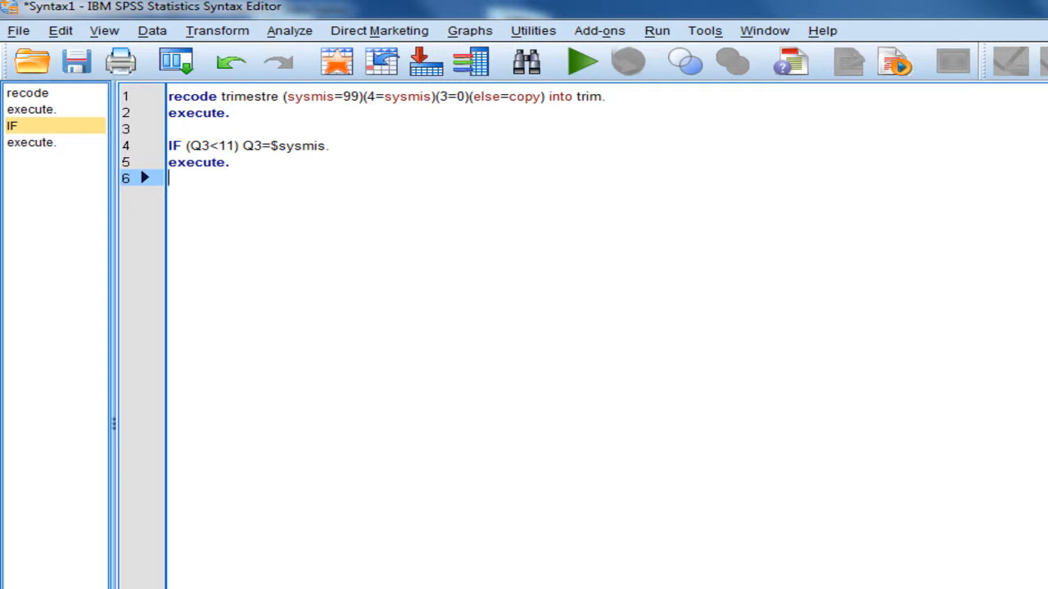
key("alt+Tab")
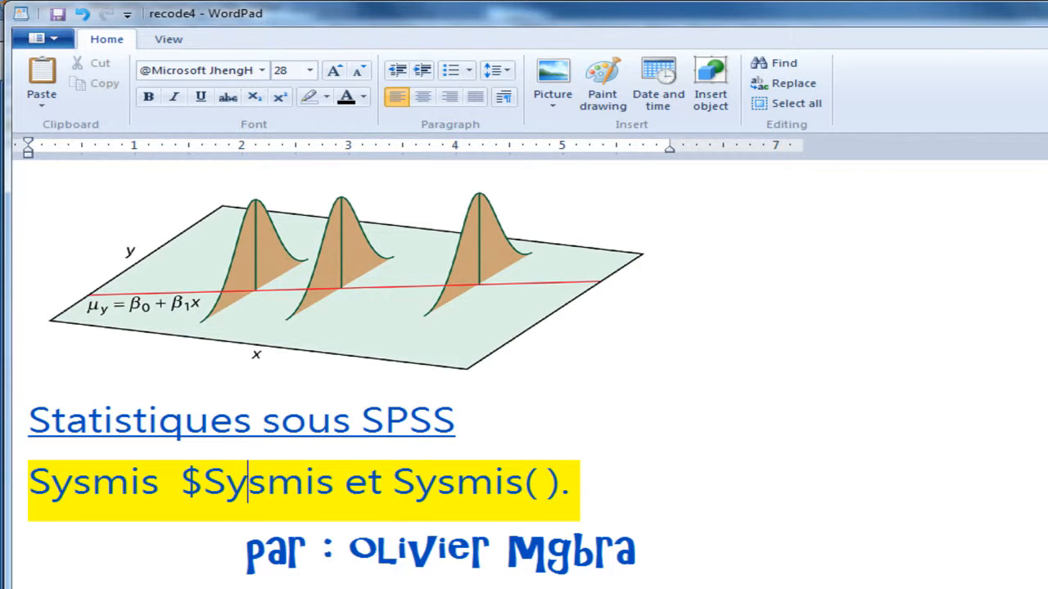
key("alt+Tab")
- Switch to the essai3.sav data and enter the values 1 to 22 down rows 1 to 22 of the first empty column after Q3
left_click(765, 30)
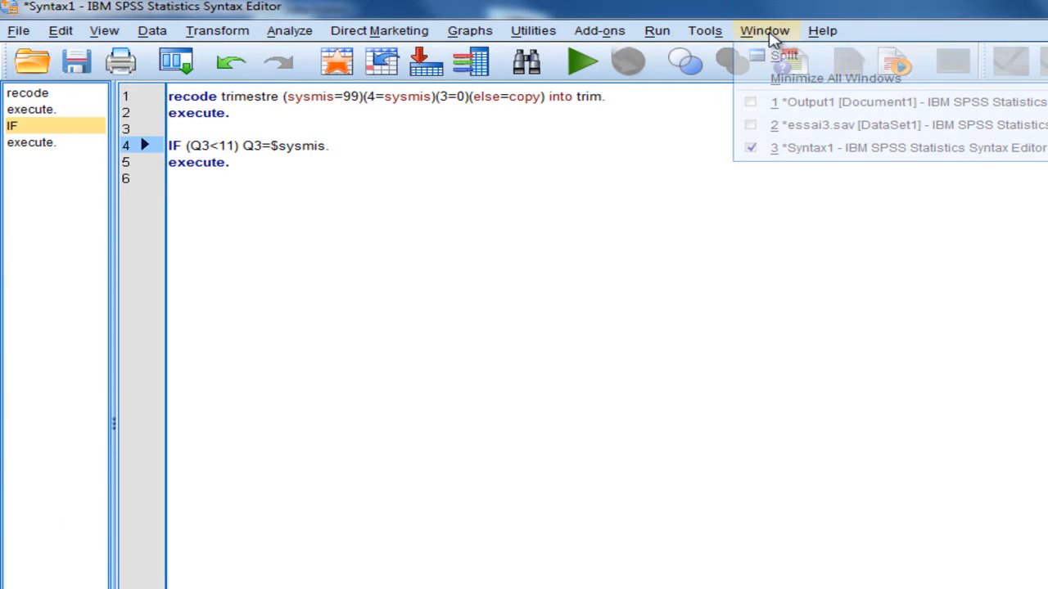
left_click(823, 128)
left_click(691, 140)
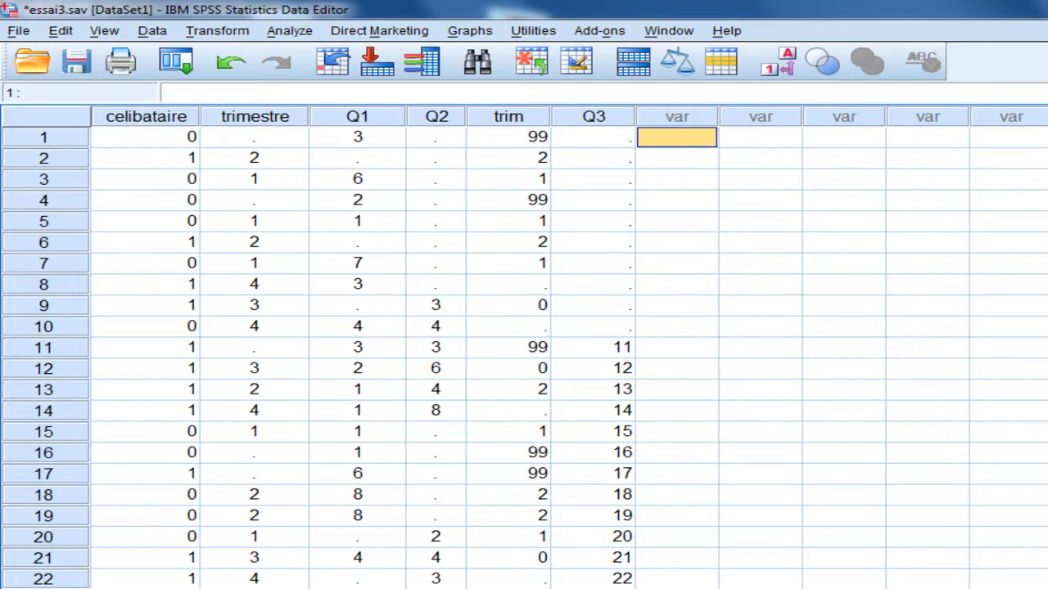
type("0")
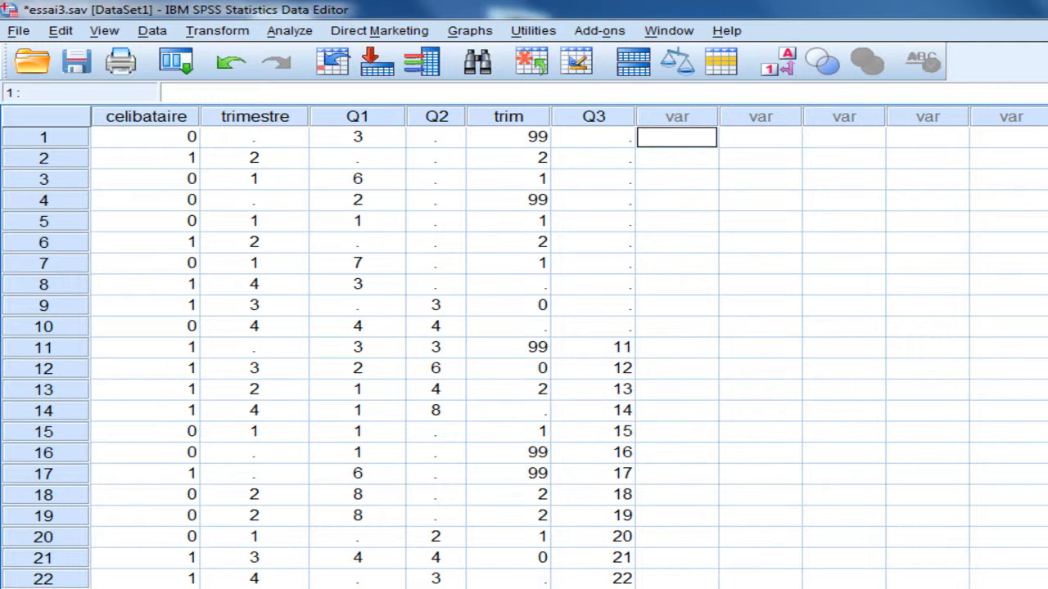
key("Return")
type("2")
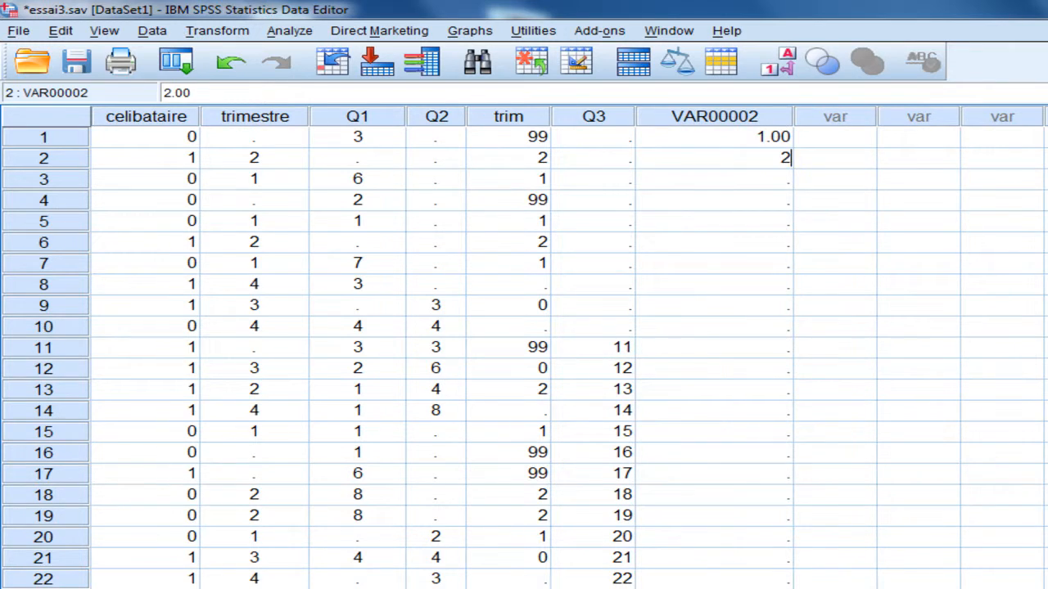
key("Return")
type("3")
key("Return")
type("4")
key("Return")
type("5")
key("Return")
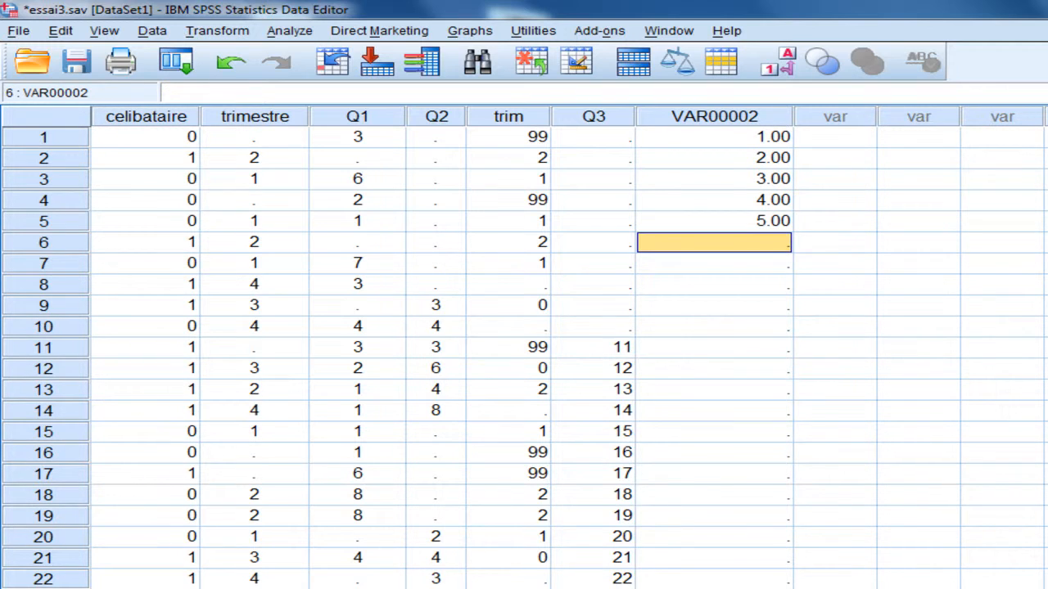
type("6")
key("Return")
type("7")
key("Return")
type("8")
key("Return")
type("9")
key("Return")
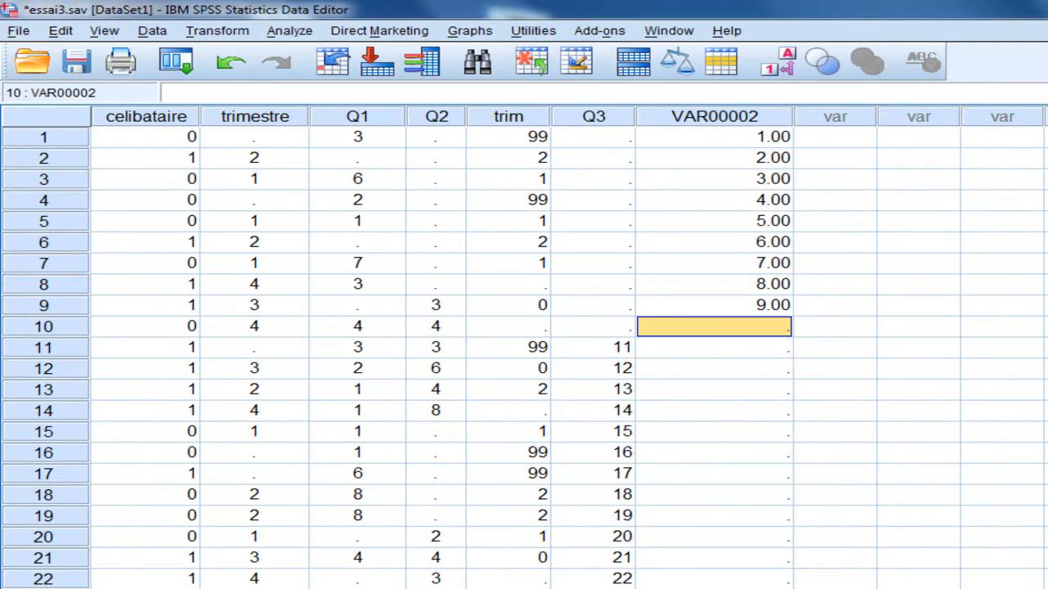
type("10")
key("Return")
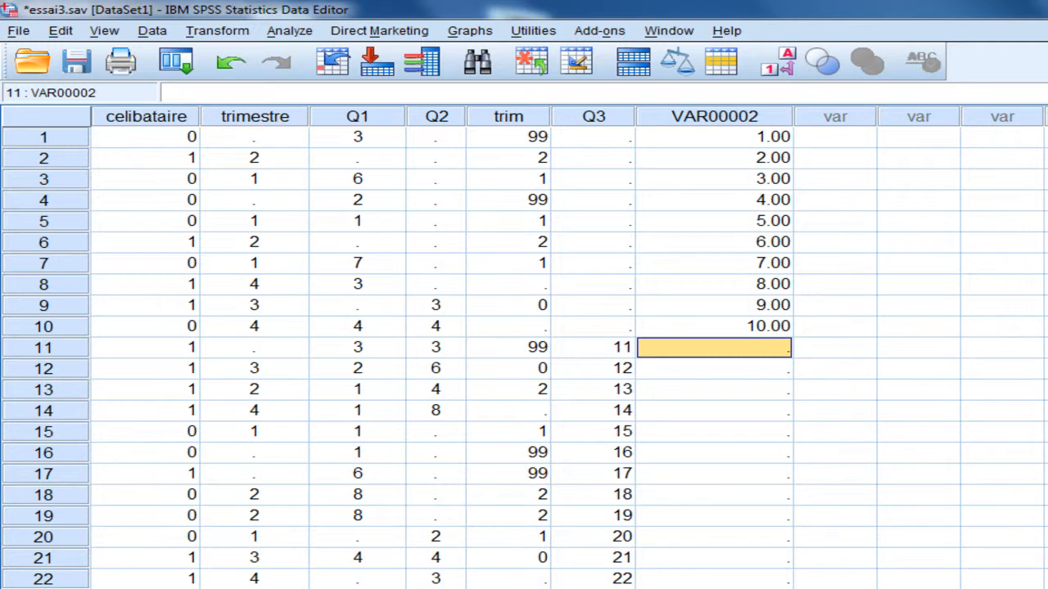
type("11")
key("Return")
key("Return")
key("Up")
type("12")
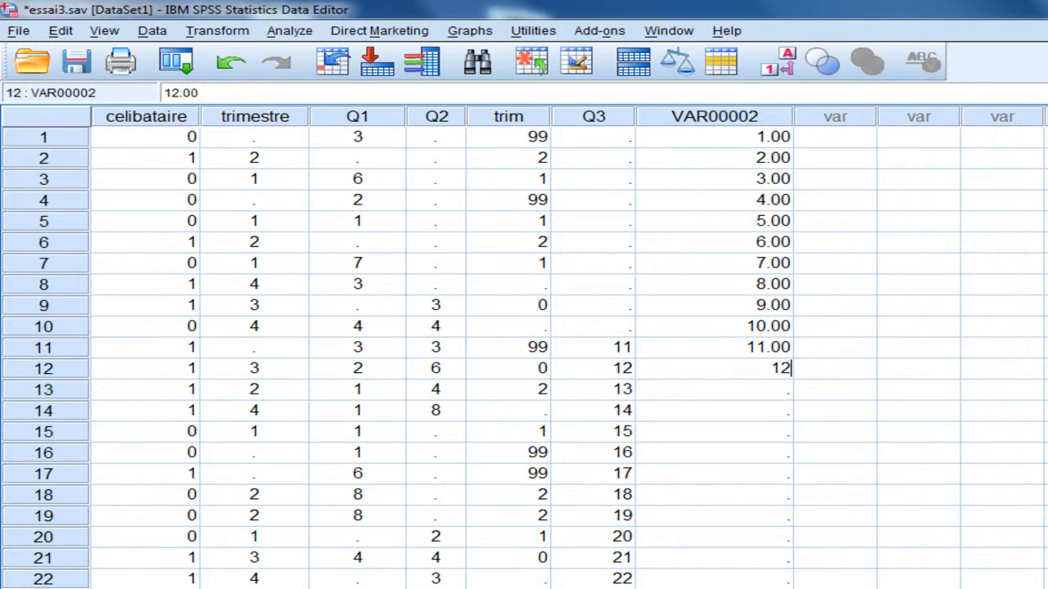
key("Return")
type("13")
key("Return")
type("14")
key("Return")
type("15")
key("Return")
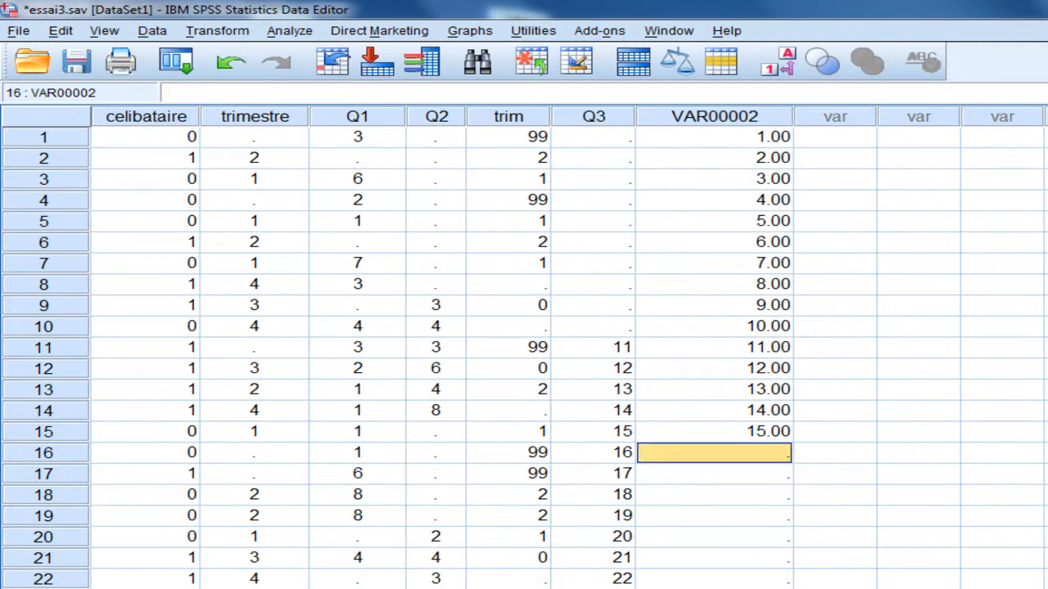
type("16")
key("Return")
type("1")
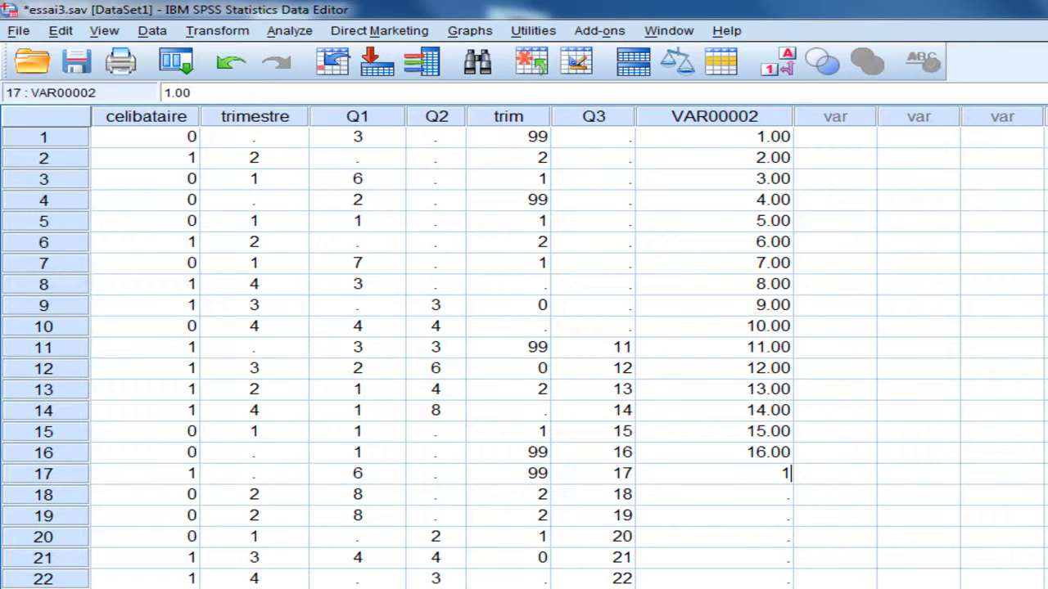
type("7")
key("Return")
type("18")
key("Return")
type("1")
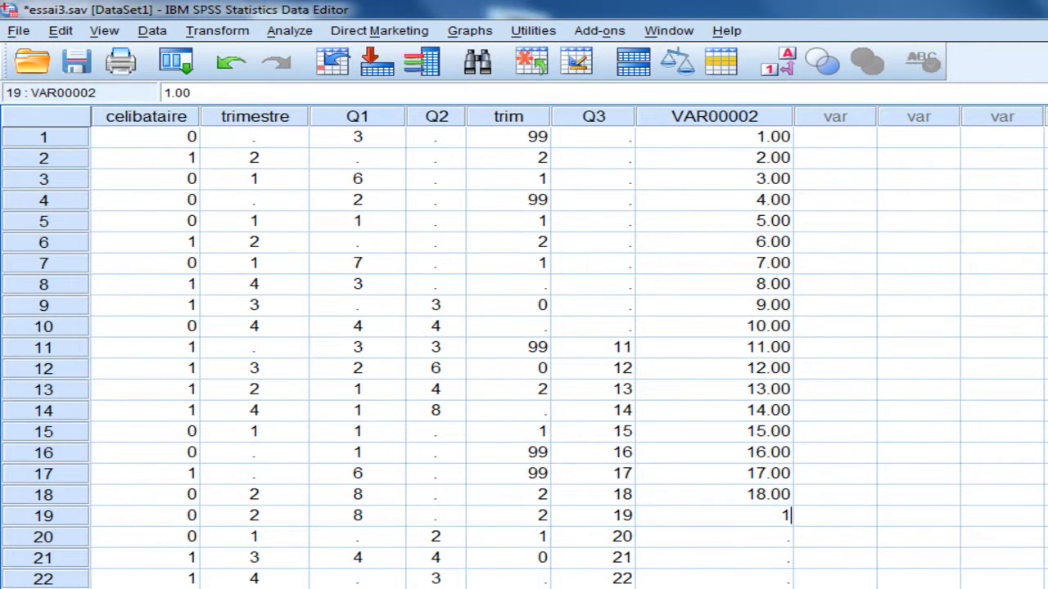
type("9")
key("Return")
type("20")
key("Return")
type("2")
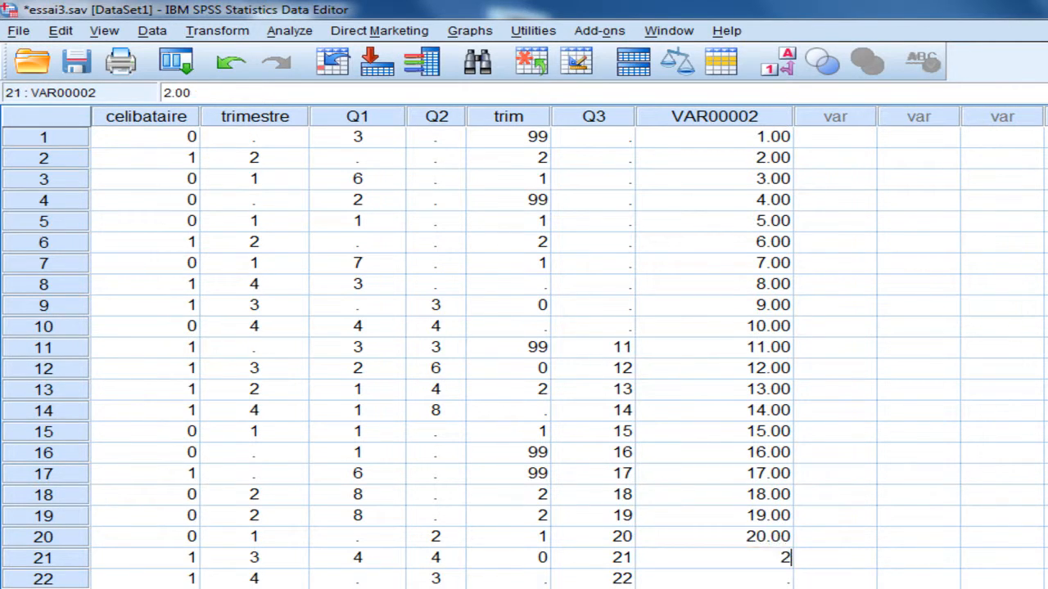
type("1")
key("Return")
type("22")
key("Return")
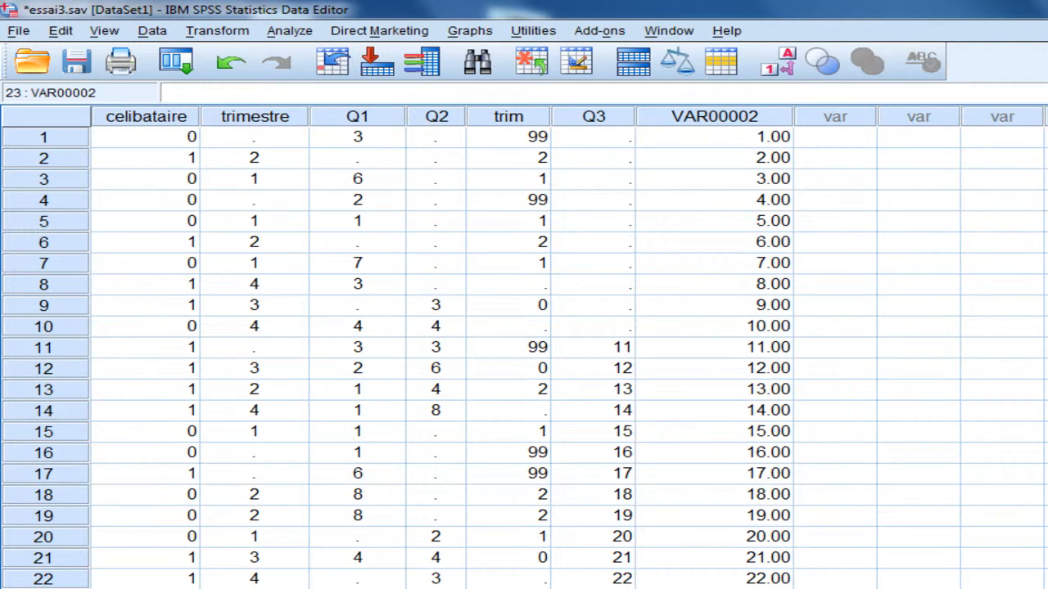
- Rename the variable VAR00002 to Q4, set its decimals to 0, and return to the data values
key("ctrl+t")
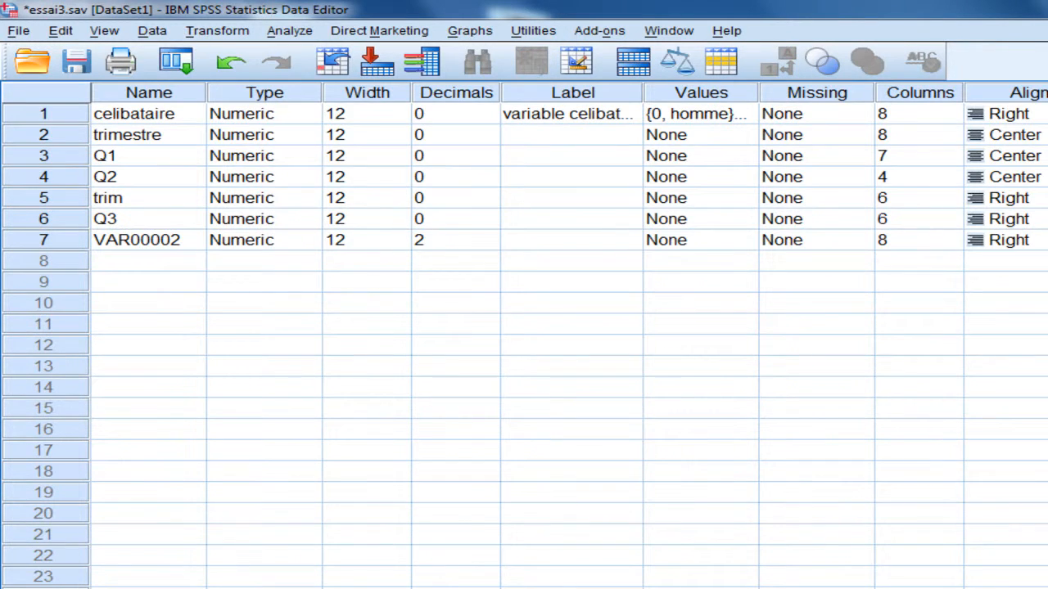
double_click(164, 240)
type("Q4")
key("Return")
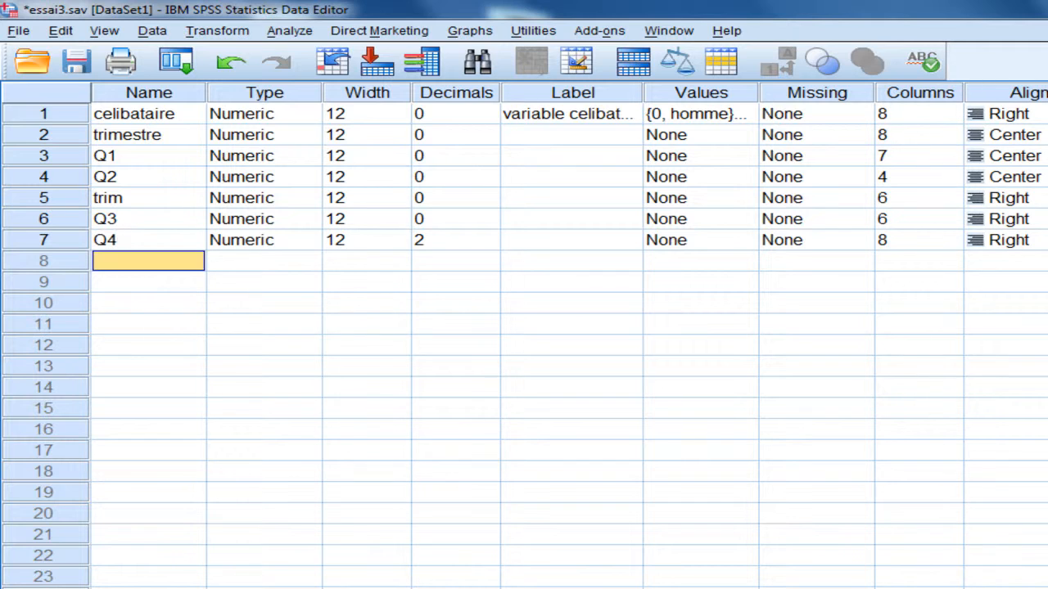
key("ctrl+t")
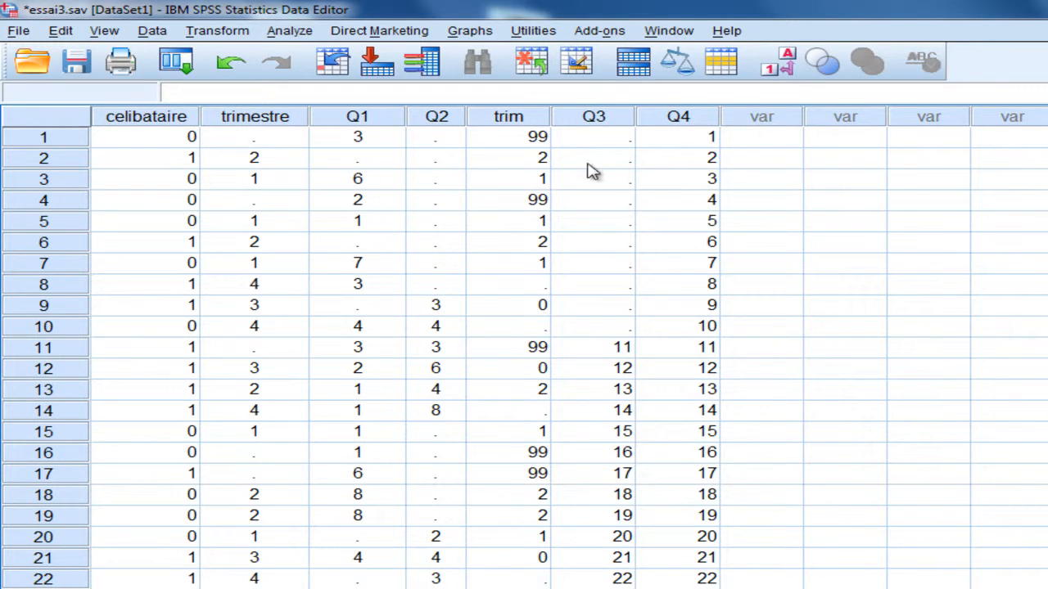
- Compare the Q3 and Q4 values in the first rows, where Q4 is below 11
left_click(629, 136)
left_click(626, 158)
left_click(622, 180)
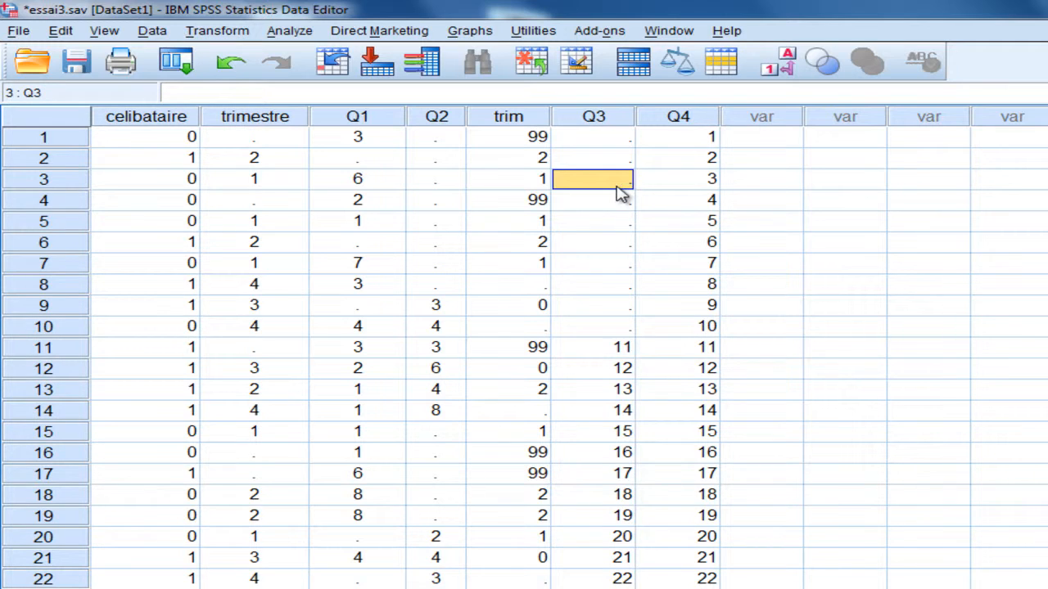
left_click(618, 201)
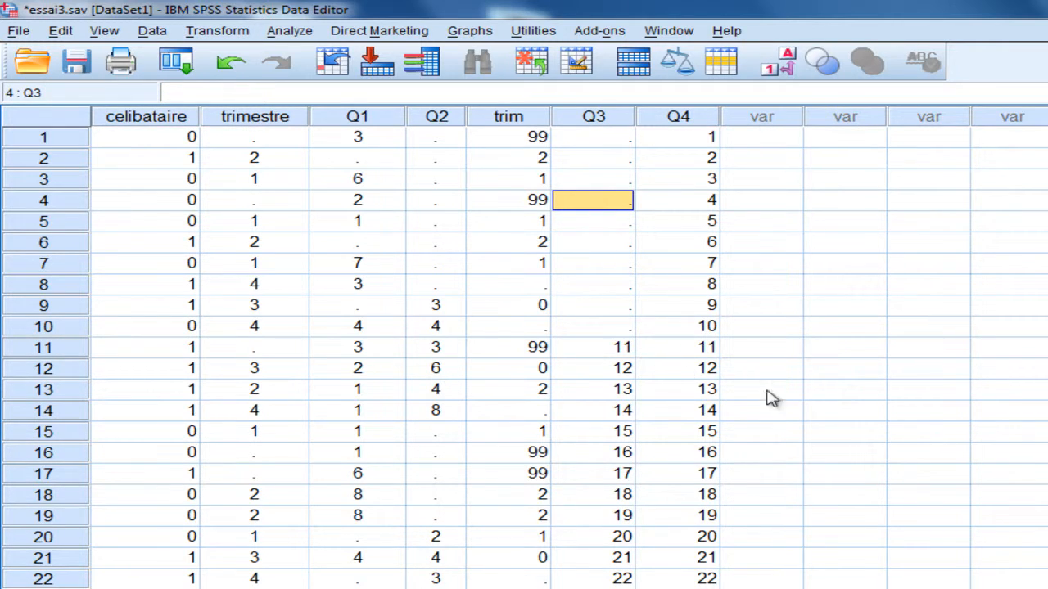
left_click(857, 261)
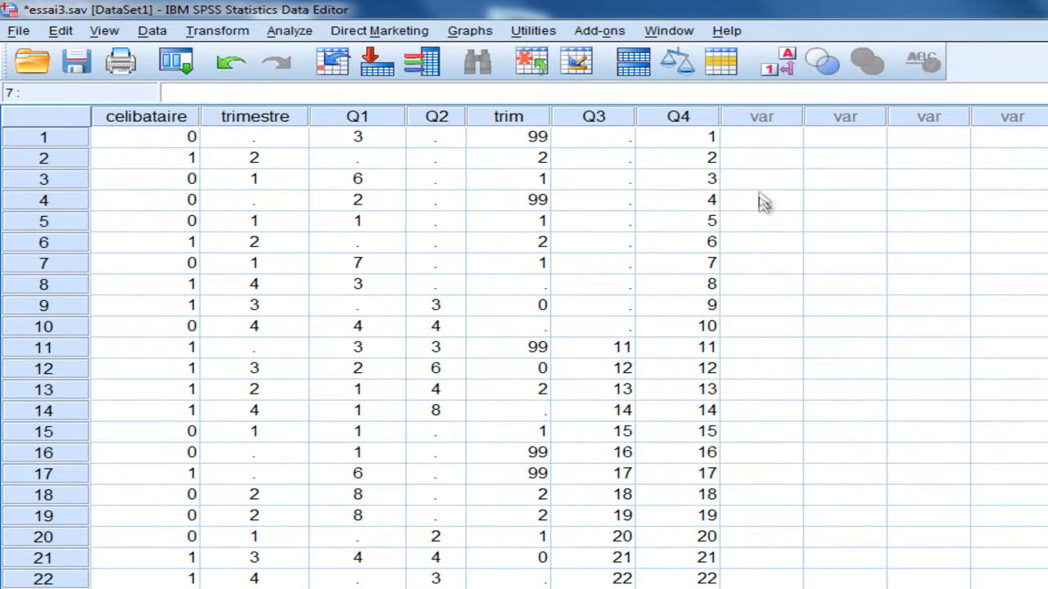
left_click(696, 140)
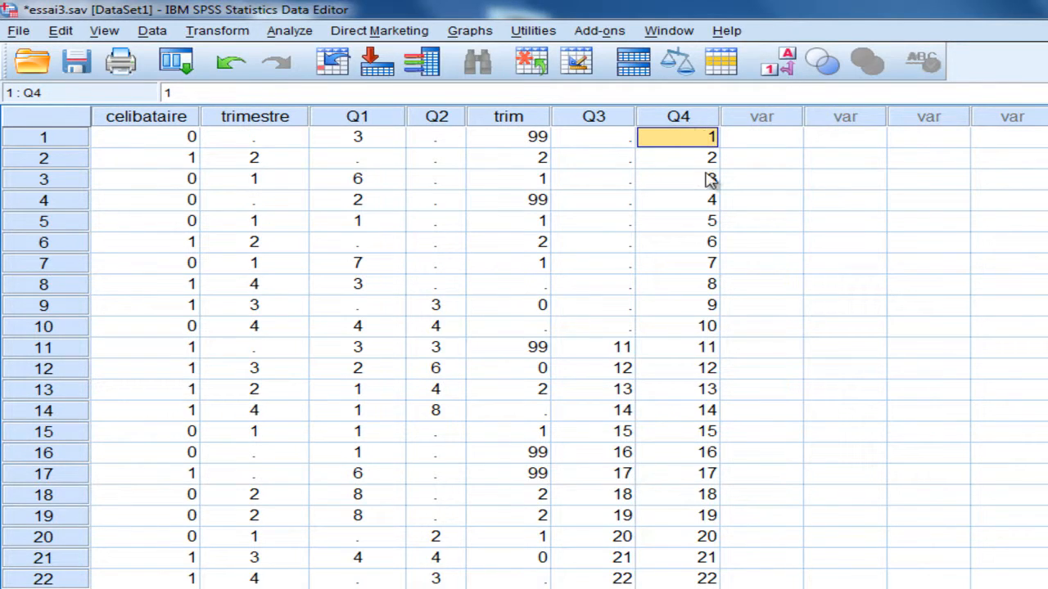
left_click(700, 262)
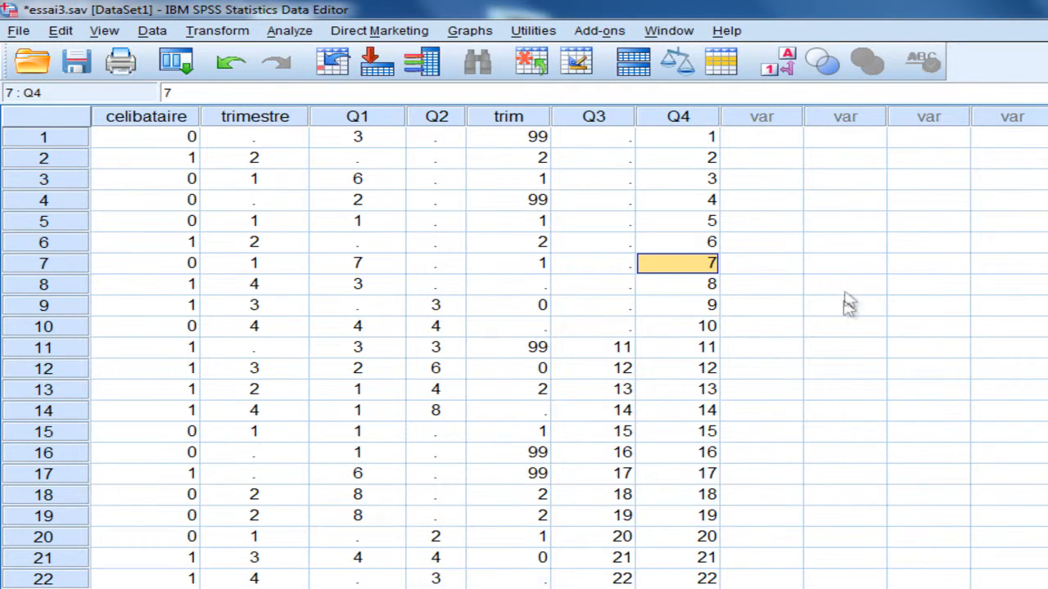
left_click(610, 158)
left_click(612, 141)
left_click(608, 161)
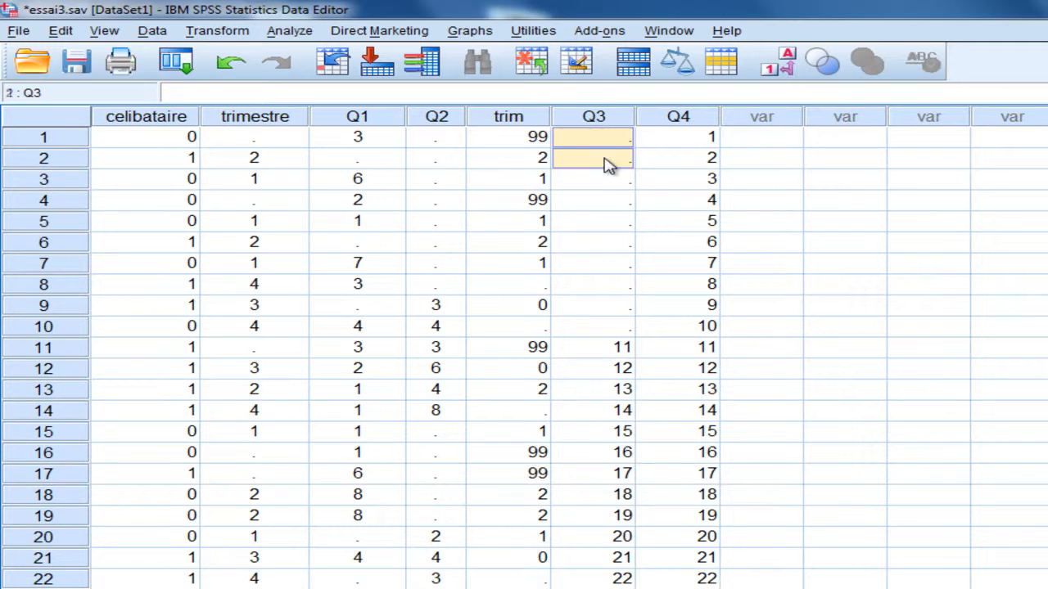
left_click(614, 180)
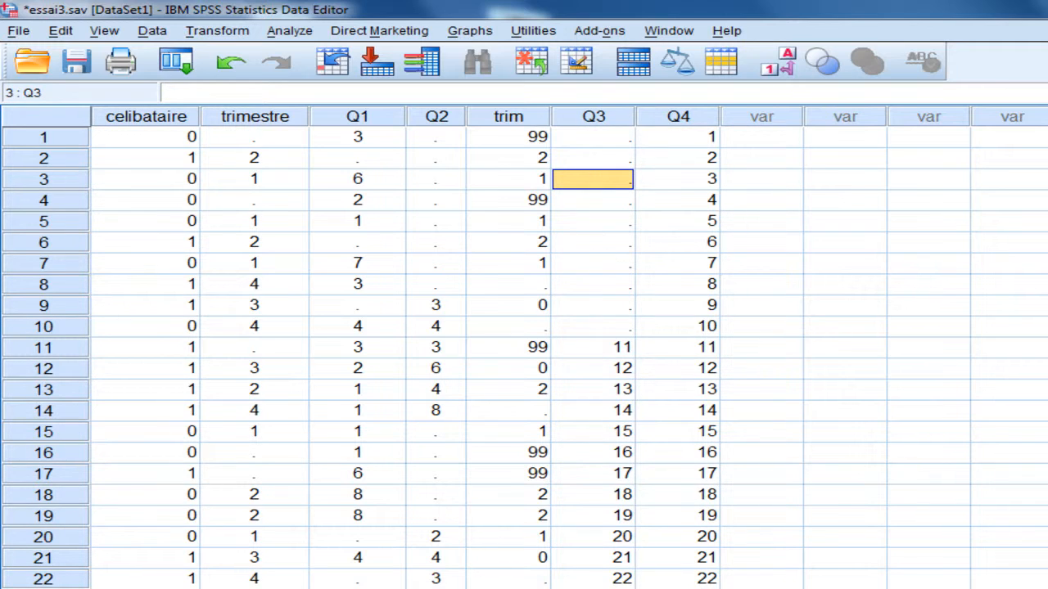
left_click(1045, 220)
left_click(706, 145)
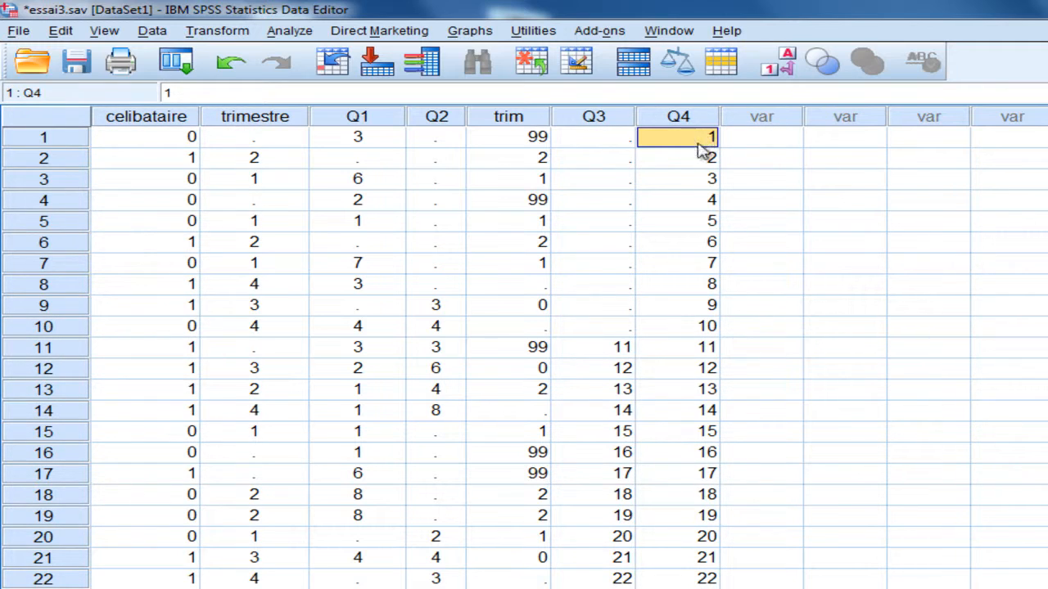
left_click(621, 141)
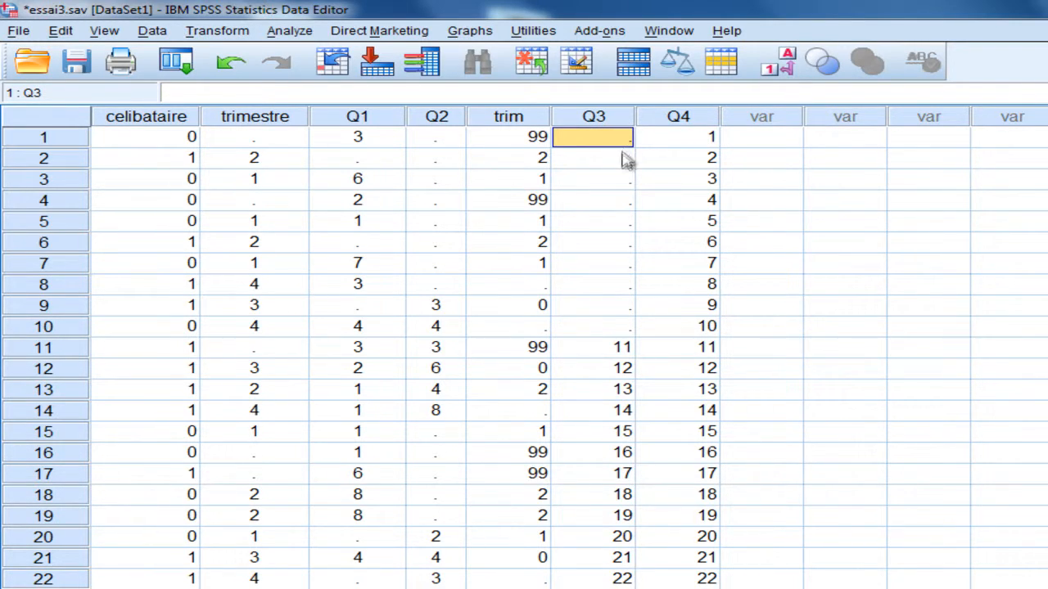
left_click(689, 160)
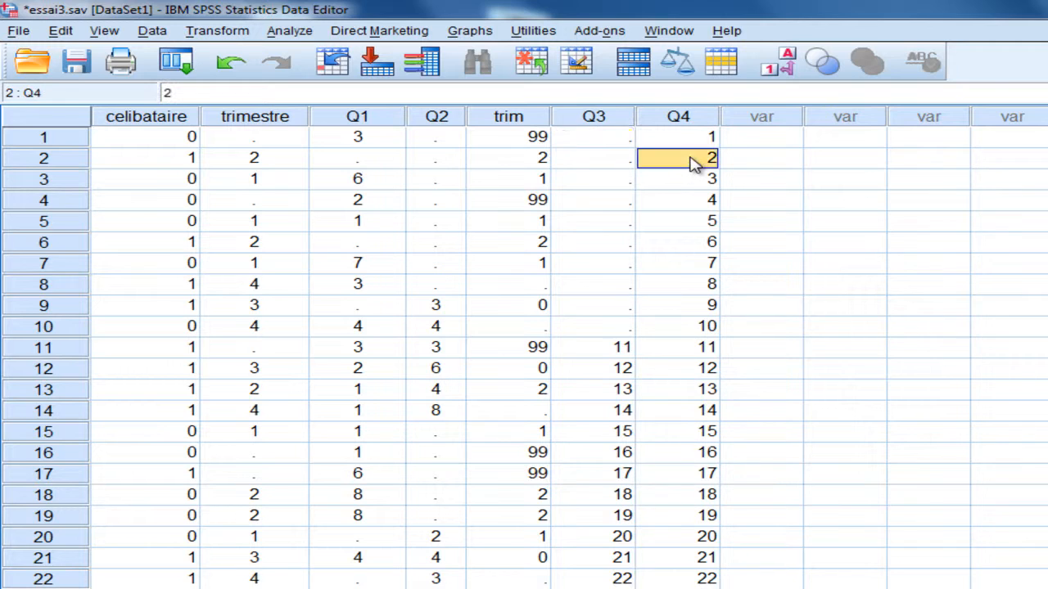
left_click(618, 162)
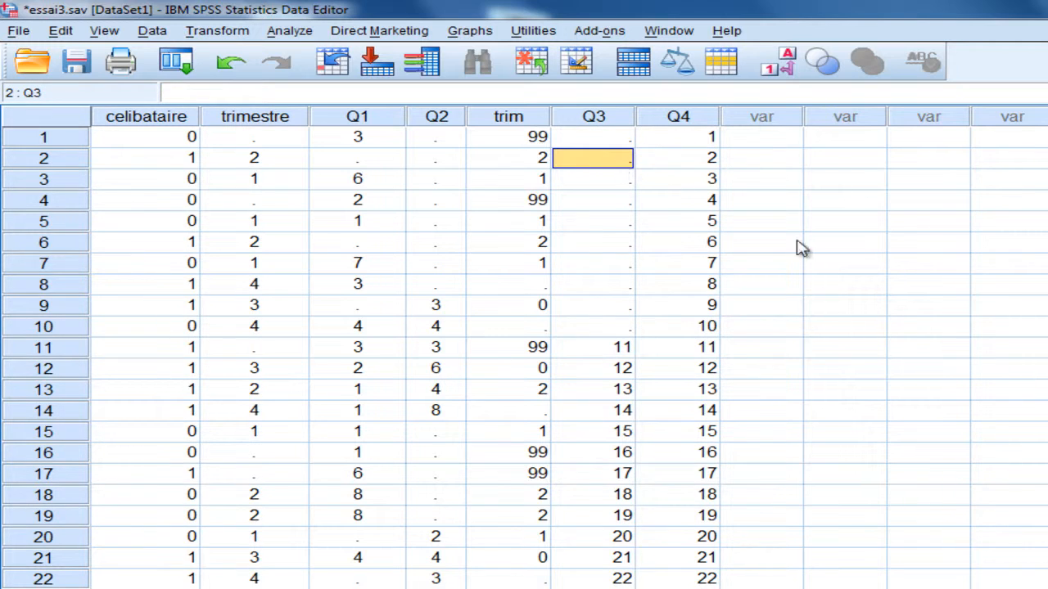
- Compare the Q3 and Q4 values in rows 11 to 15
left_click(709, 350)
left_click(708, 370)
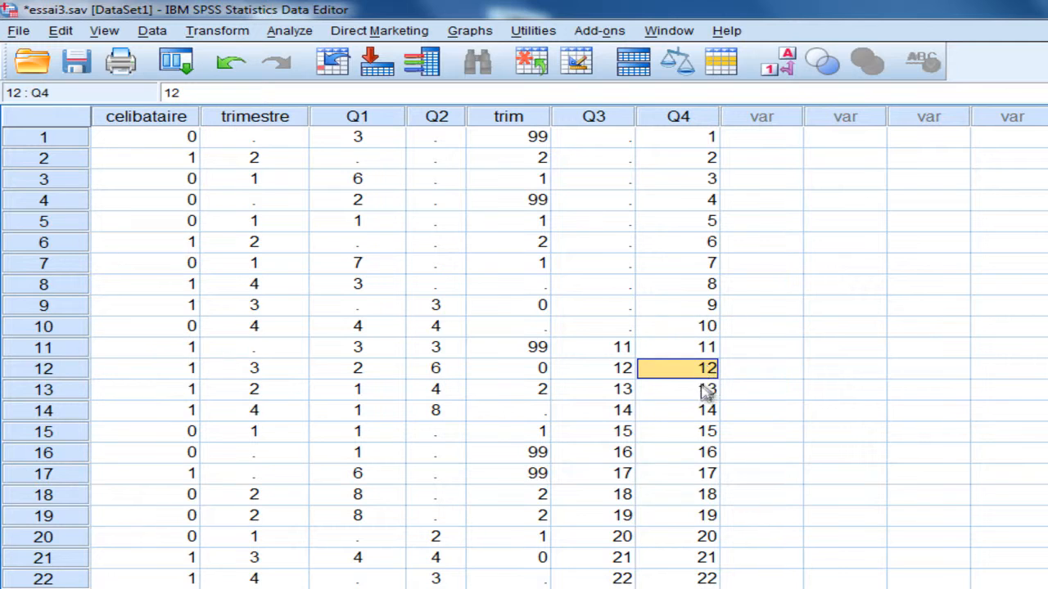
left_click(707, 391)
left_click(616, 352)
left_click(616, 391)
left_click(615, 411)
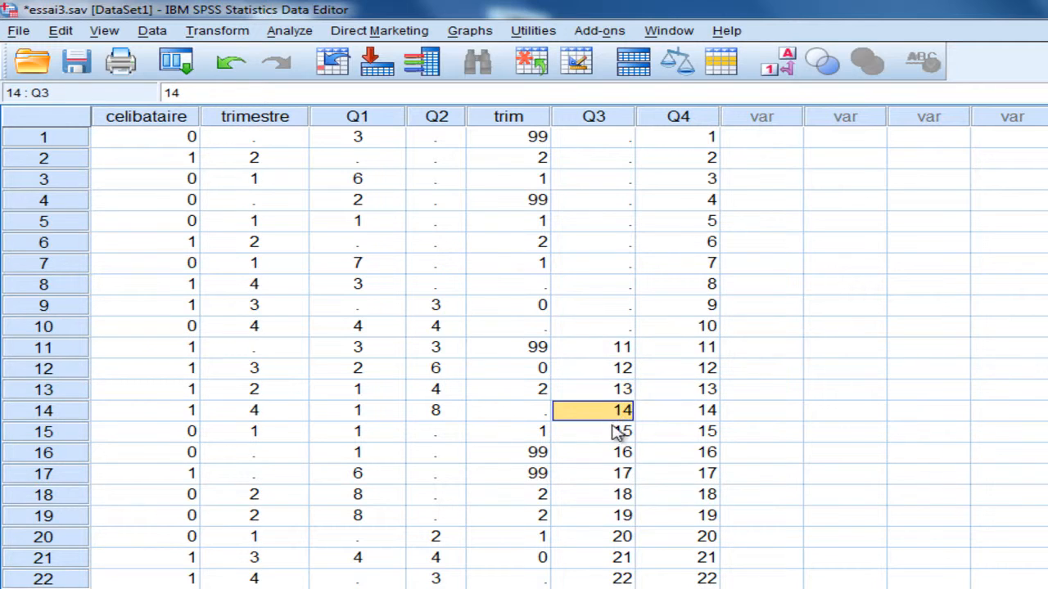
left_click(616, 432)
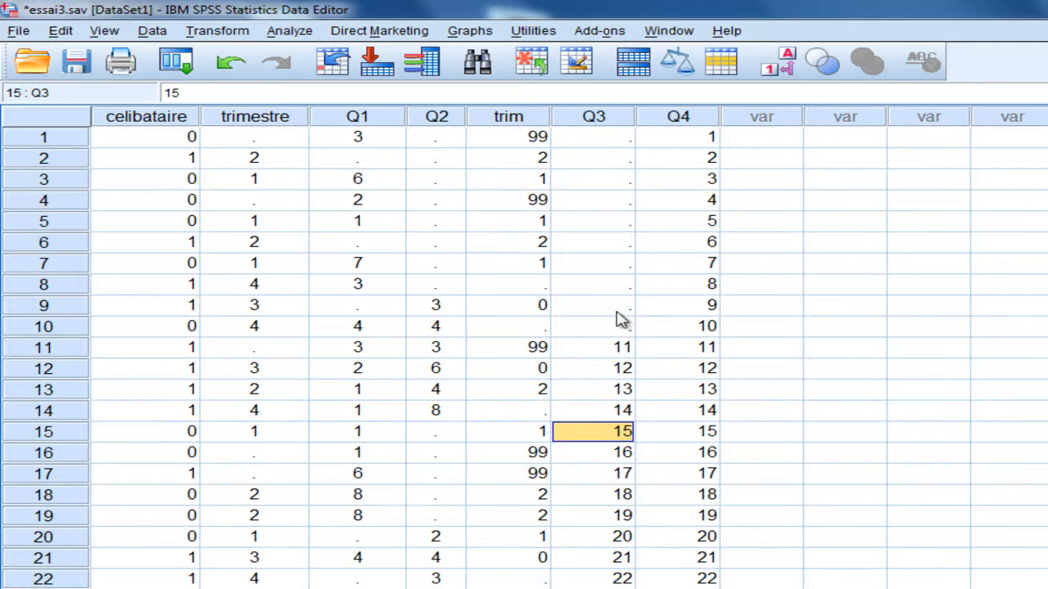
- In the Syntax1 file, add the command IF sysmis(Q3) Q4=1. below the existing commands, followed by execute
left_click_drag(711, 139, 707, 327)
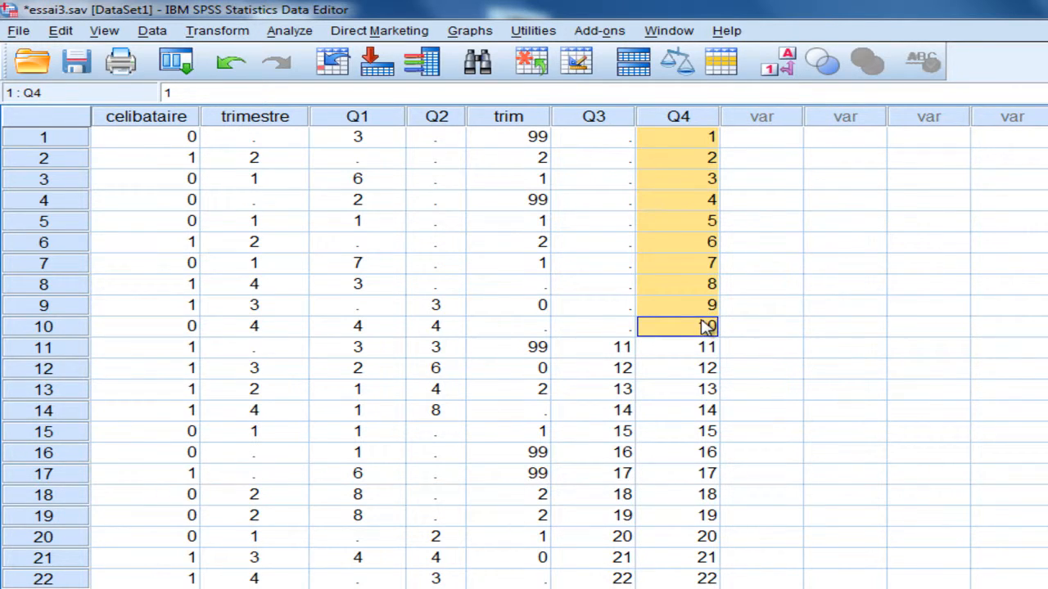
left_click_drag(613, 139, 614, 328)
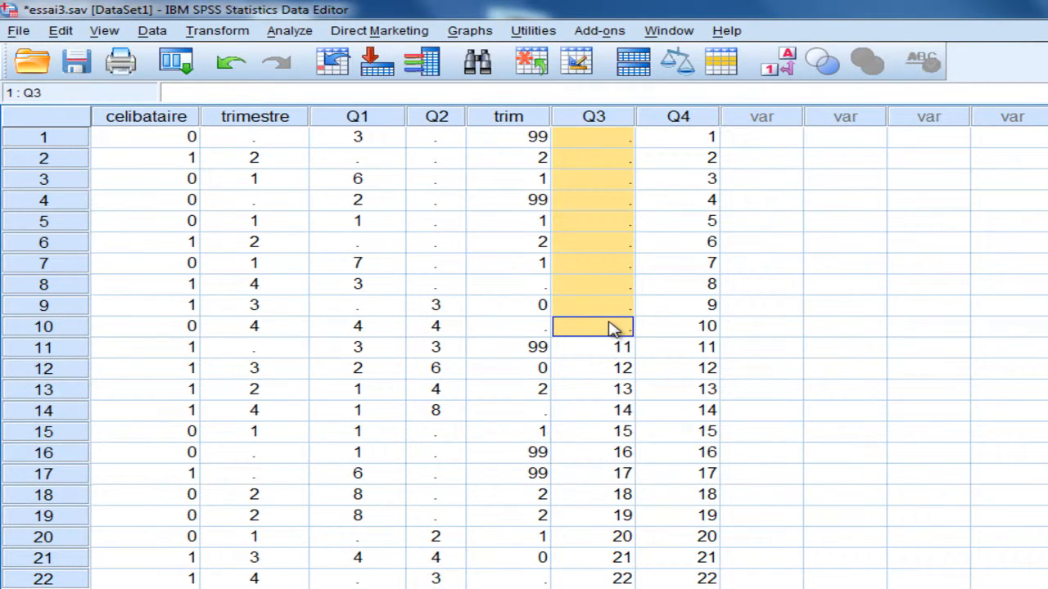
left_click(684, 31)
left_click(737, 150)
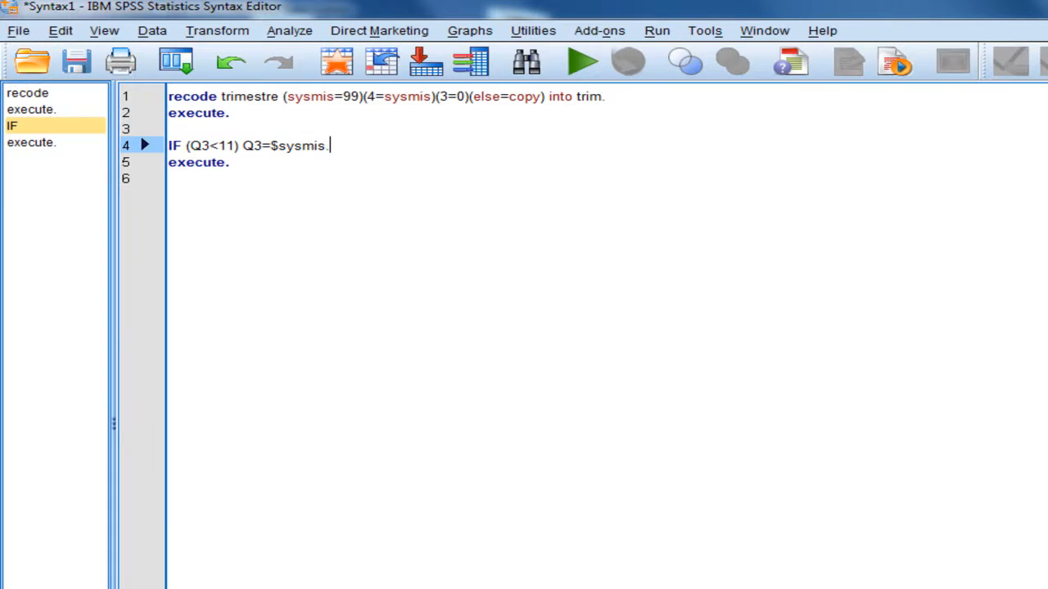
left_click(388, 219)
type("IF")
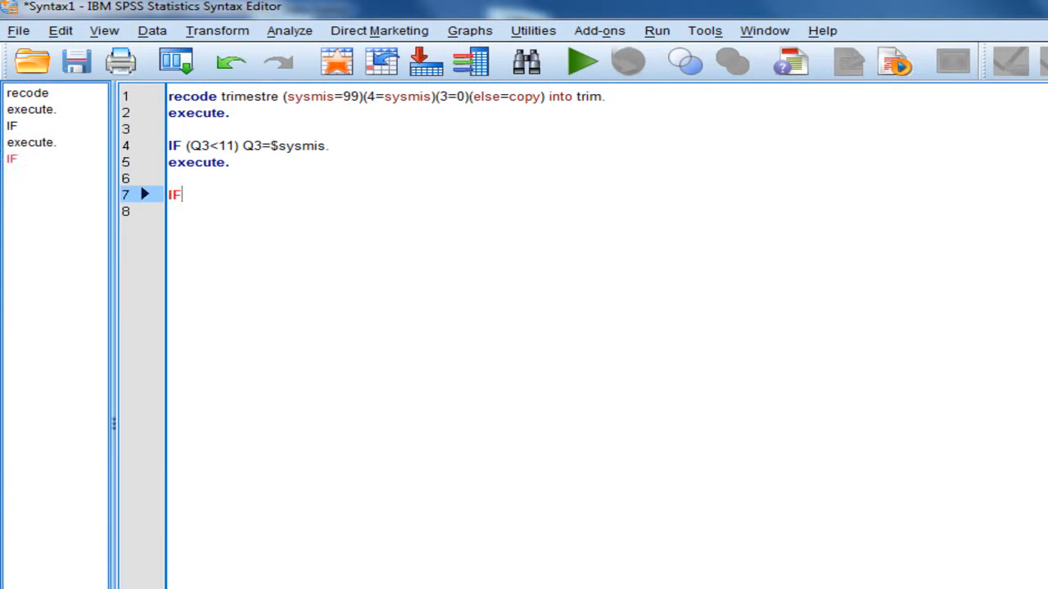
type(" sys")
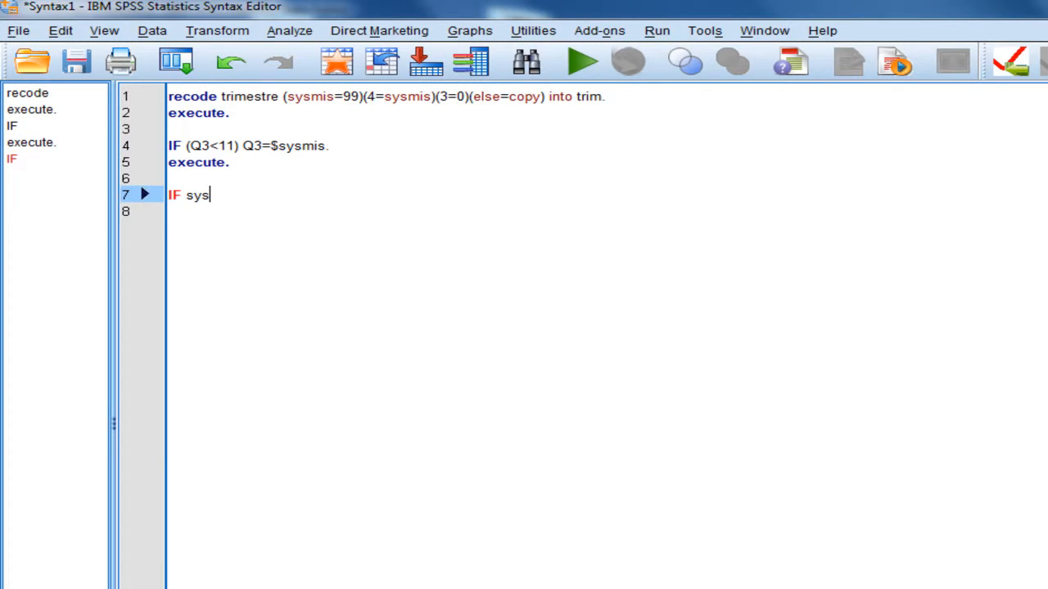
type("mis(Q3")
type("Q4")
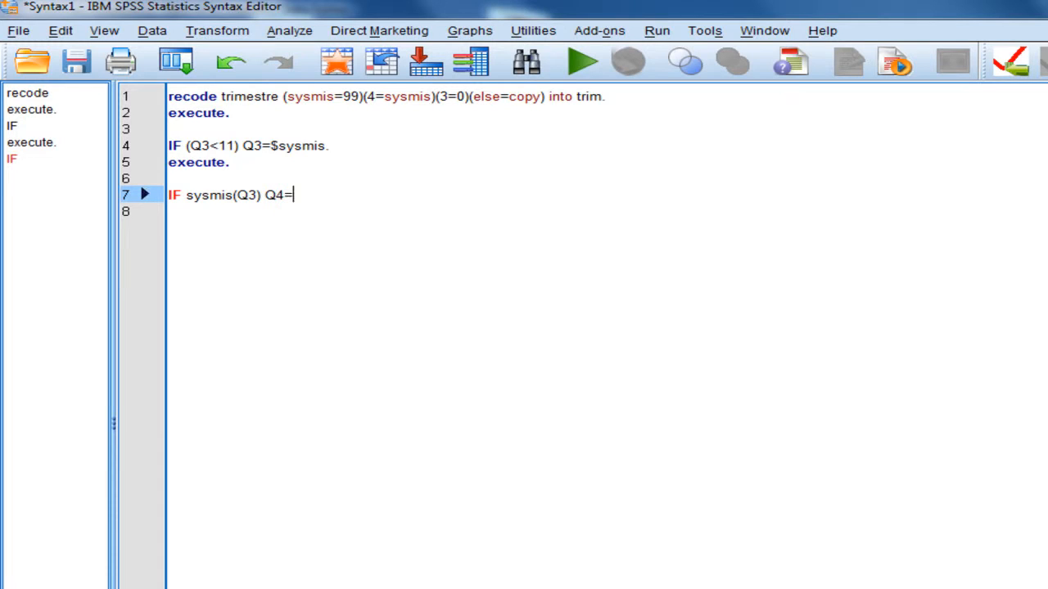
type("=1.")
key("Return")
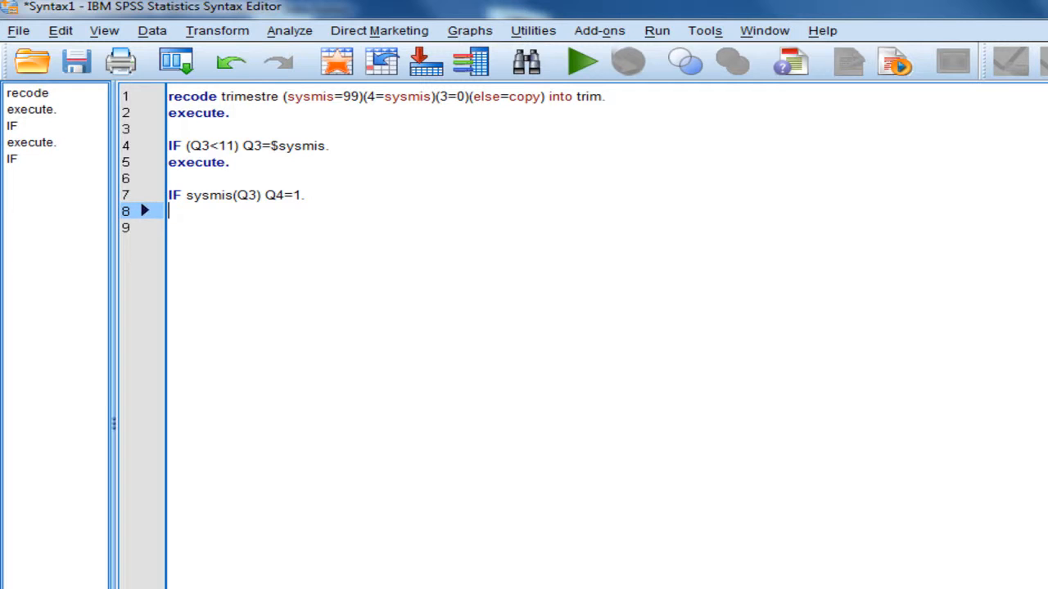
type("execute")
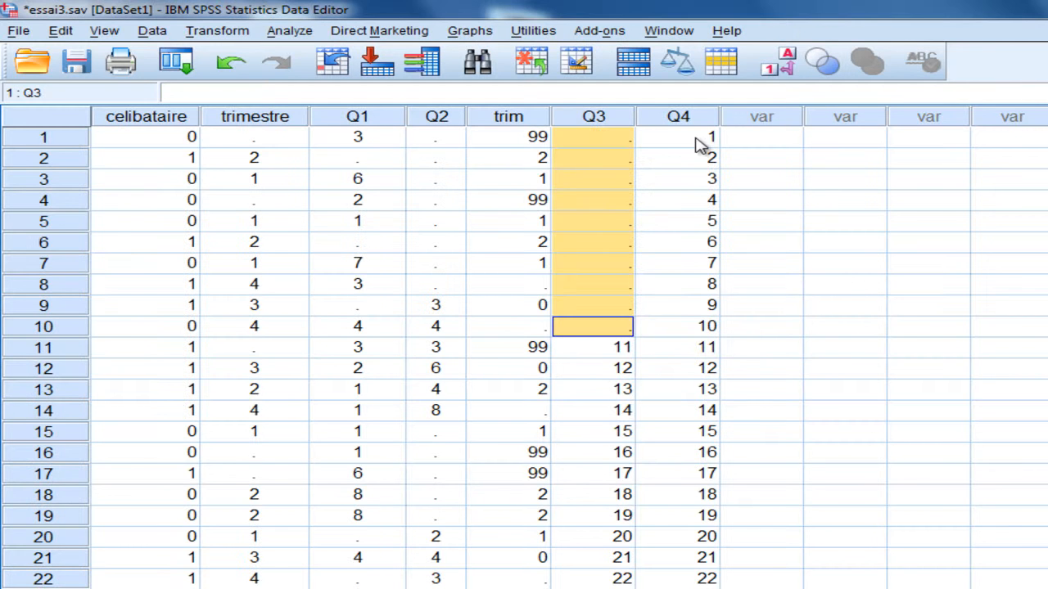
- Run only the IF sysmis(Q3) Q4=1. command together with its execute line
left_click_drag(702, 138, 702, 326)
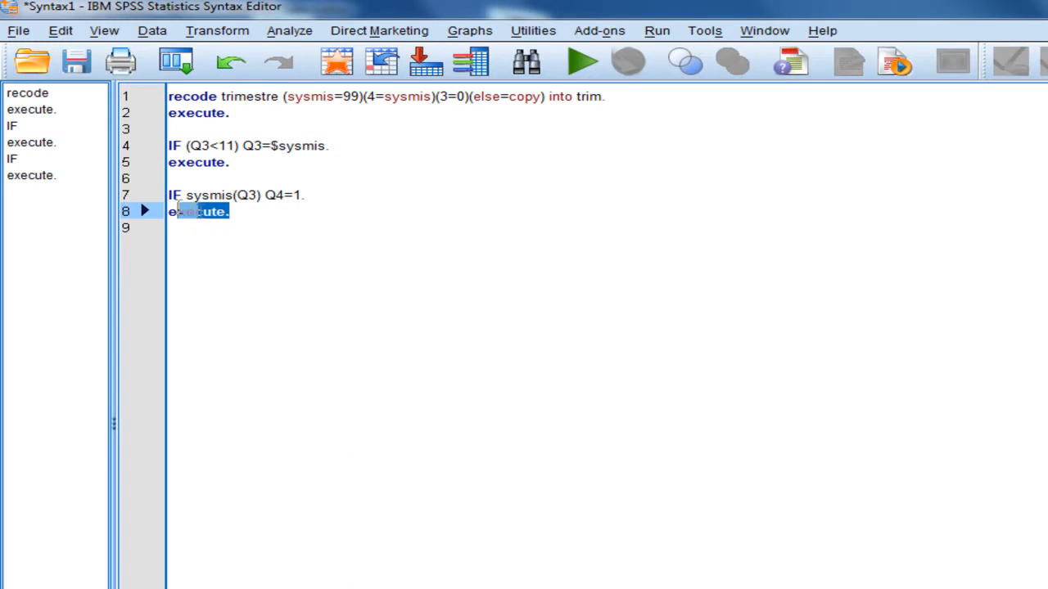
left_click_drag(199, 211, 170, 195)
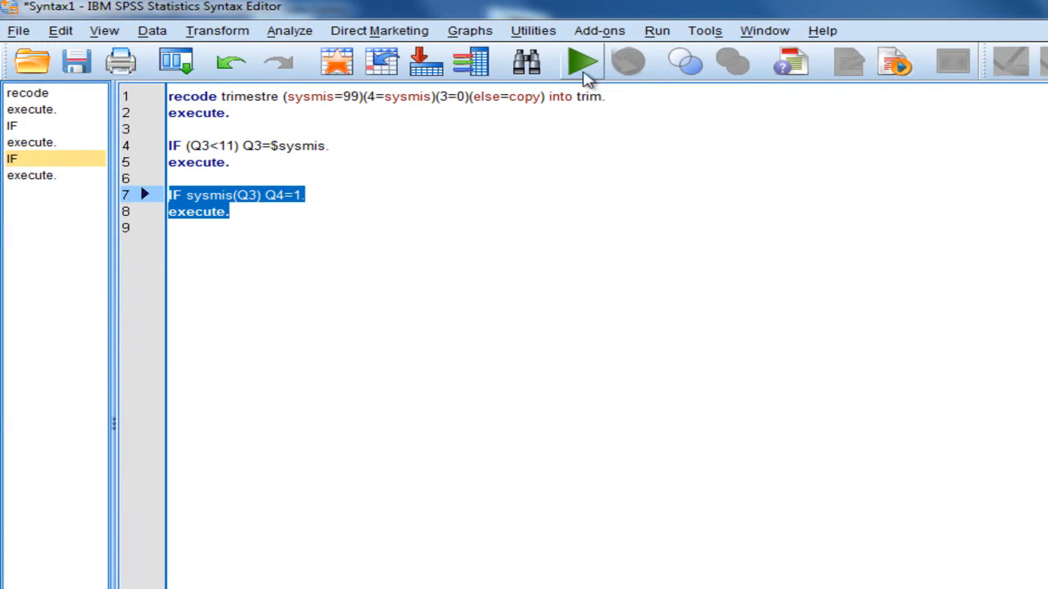
left_click(582, 64)
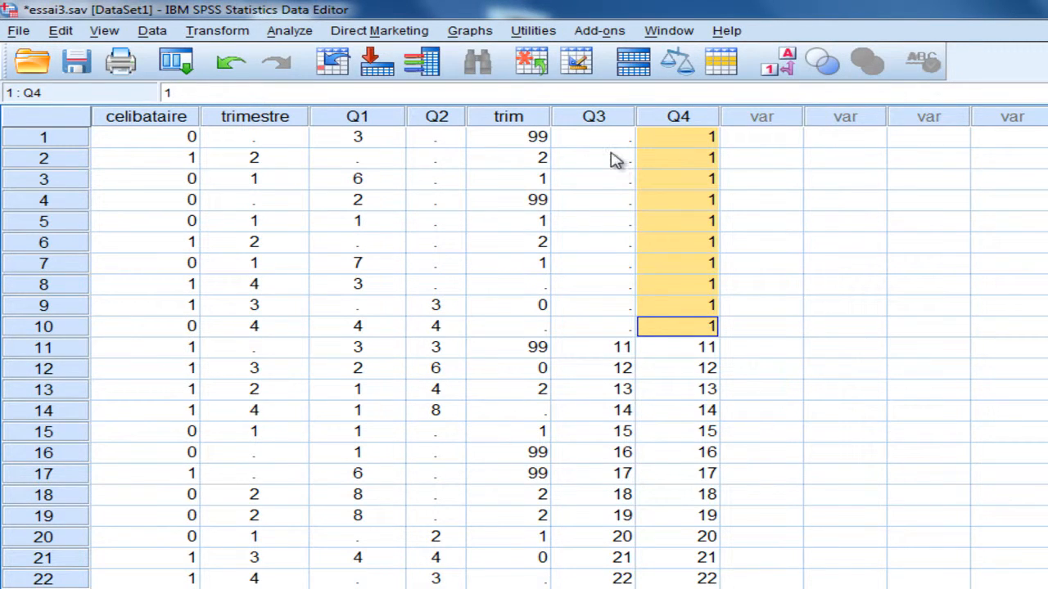
- Compare the Q3 and Q4 values in the essai3.sav data for rows 1 to 10 and rows 11 to 22
left_click_drag(610, 138, 619, 326)
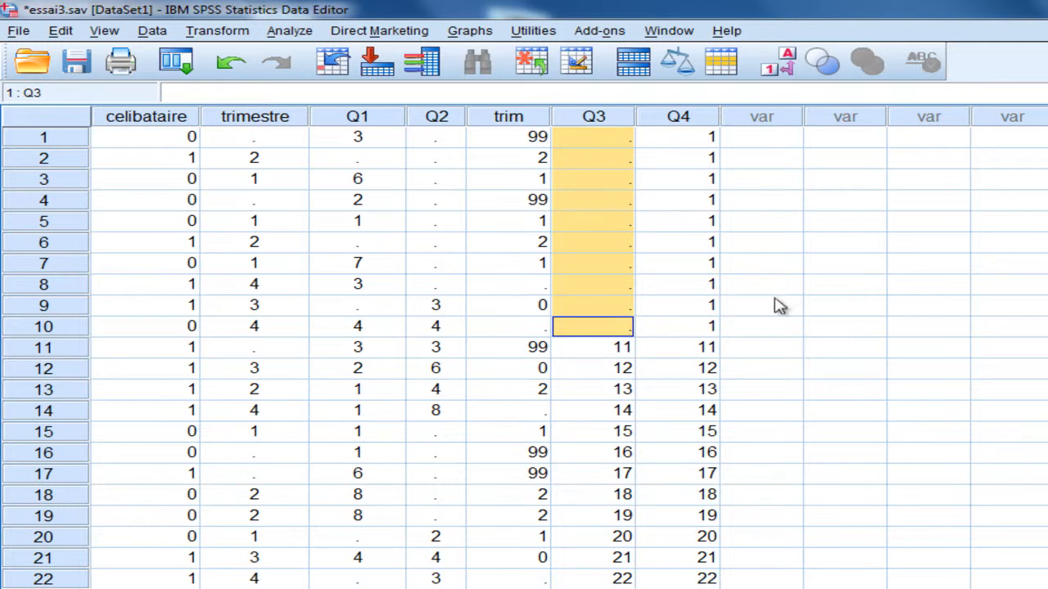
left_click(1046, 263)
left_click_drag(696, 143, 702, 330)
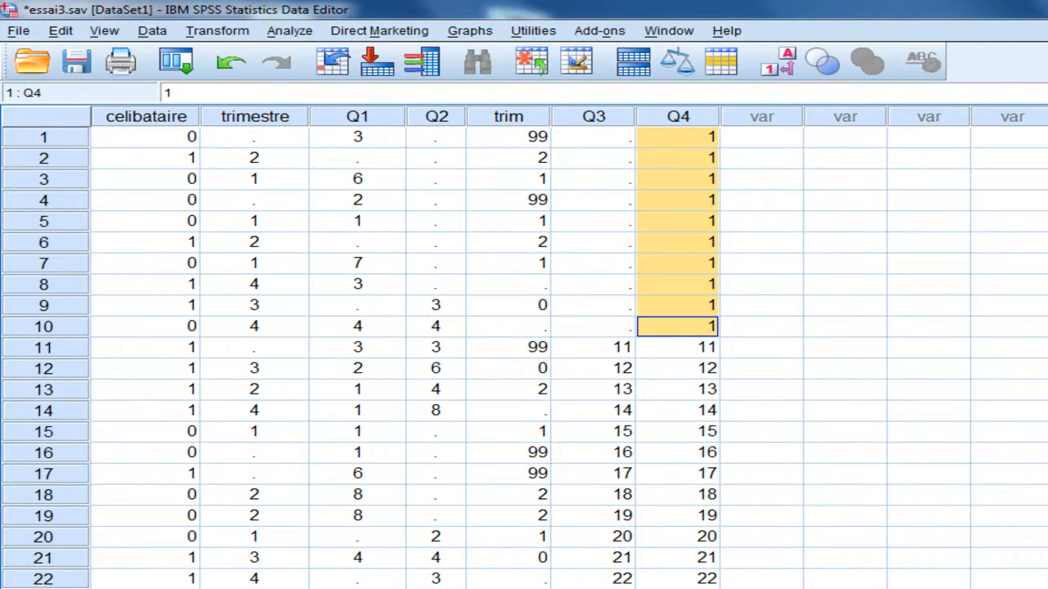
left_click_drag(604, 350, 688, 580)
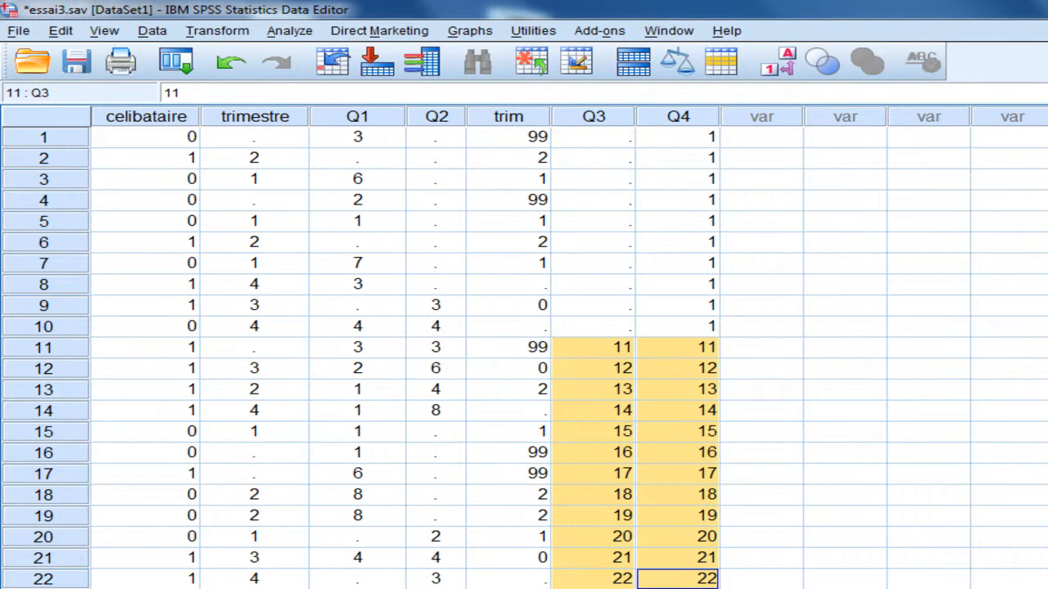
- Add the command IF not(sysmis(Q3)) Q4=0. on line 10 of the syntax, followed by execute
key("Down")
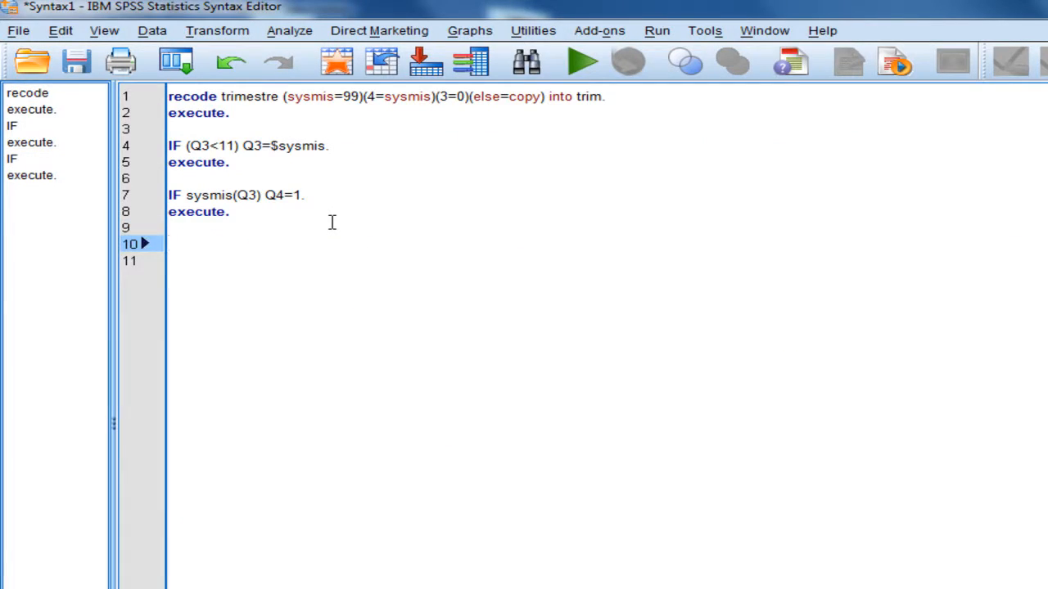
type("IF ")
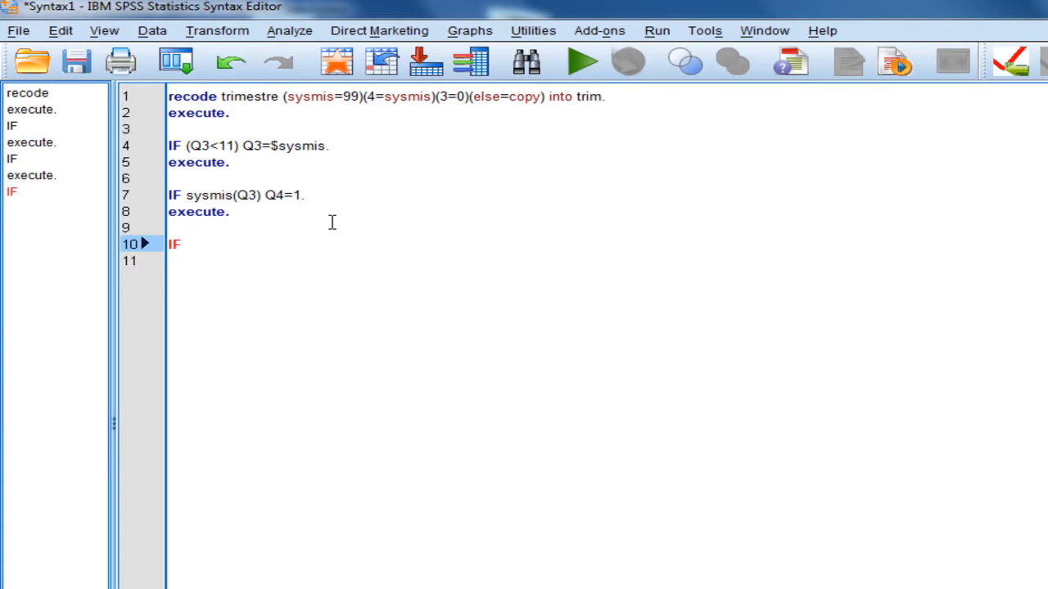
type("not(sysmis(")
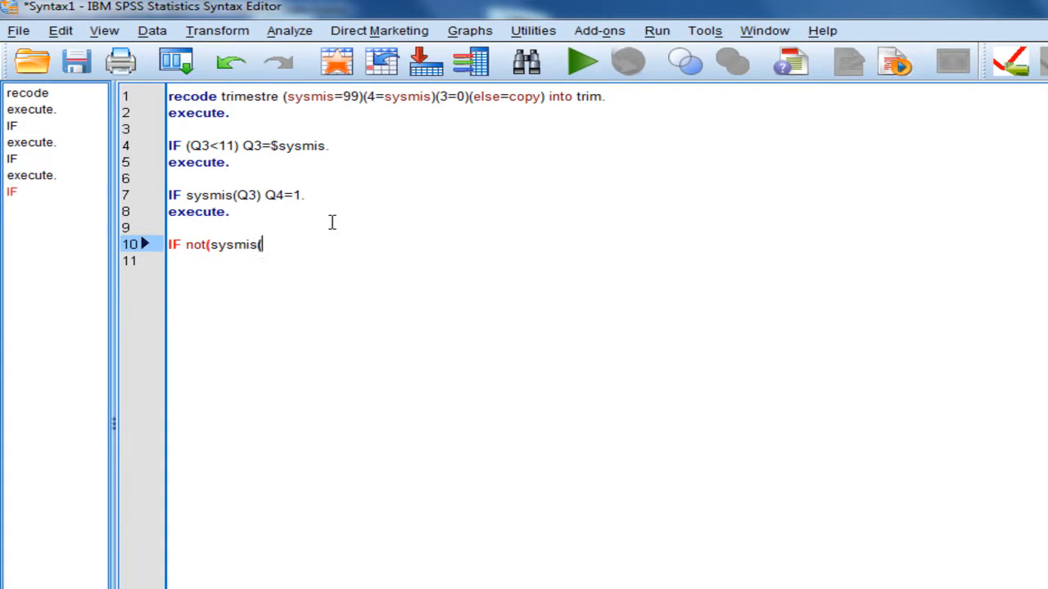
type("Q#")
type(")")
key("BackSpace")
key("BackSpace")
type("3)) Q4=0.")
key("Return")
type("execut")
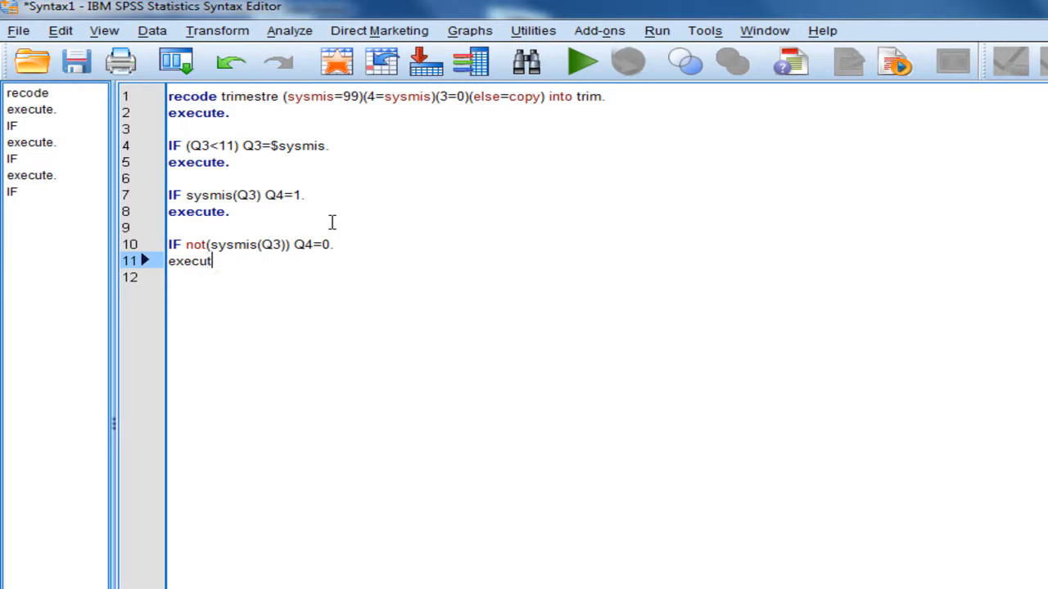
type("e.")
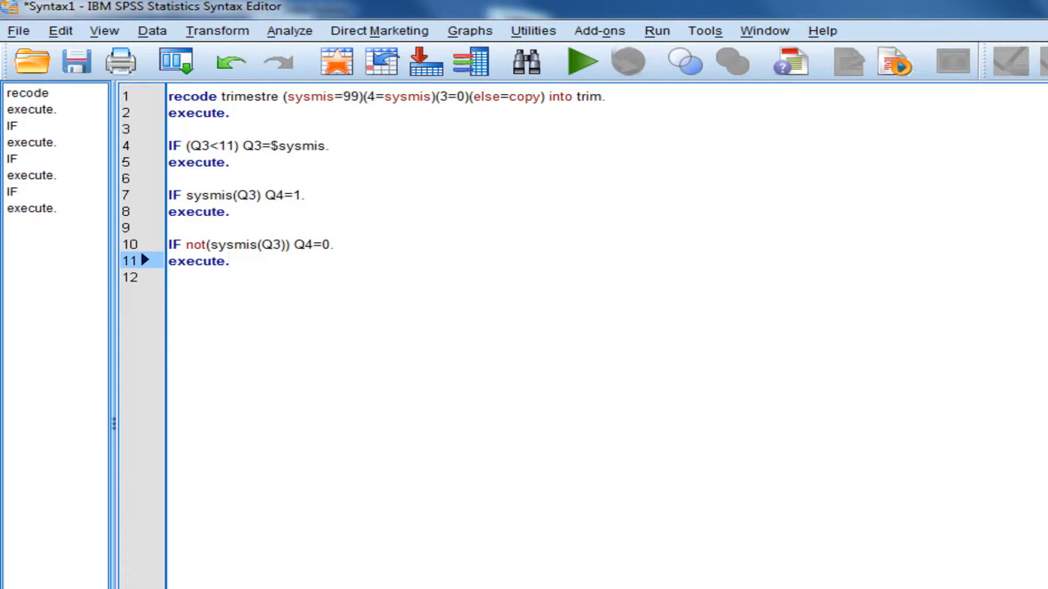
key("Down")
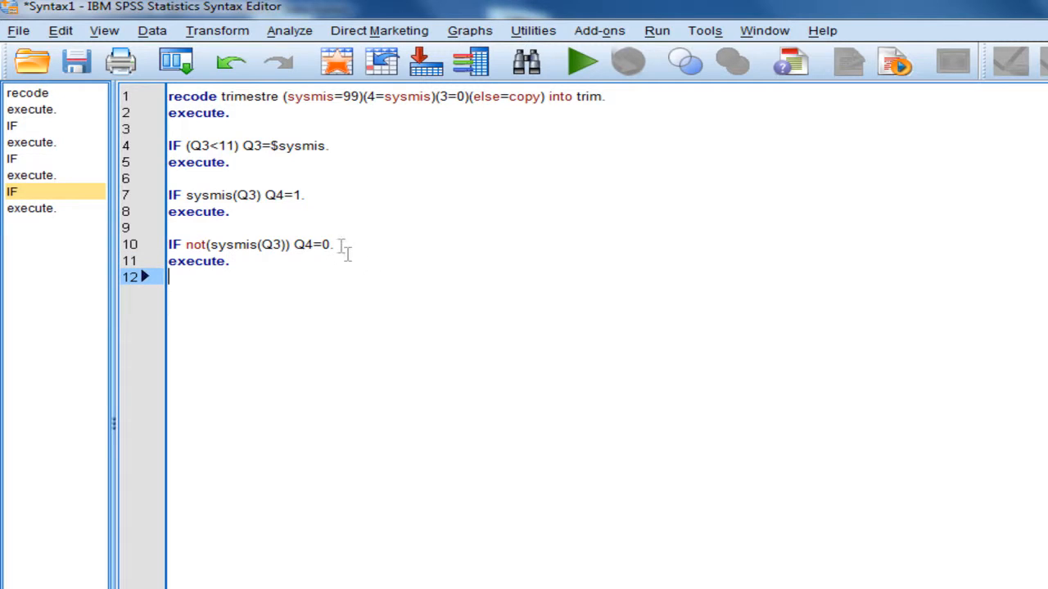
- Review the 0 assigned to Q4 in the new command, and examine Q4 and Q3 in rows 11 to 22 of the data
double_click(327, 244)
left_click(765, 30)
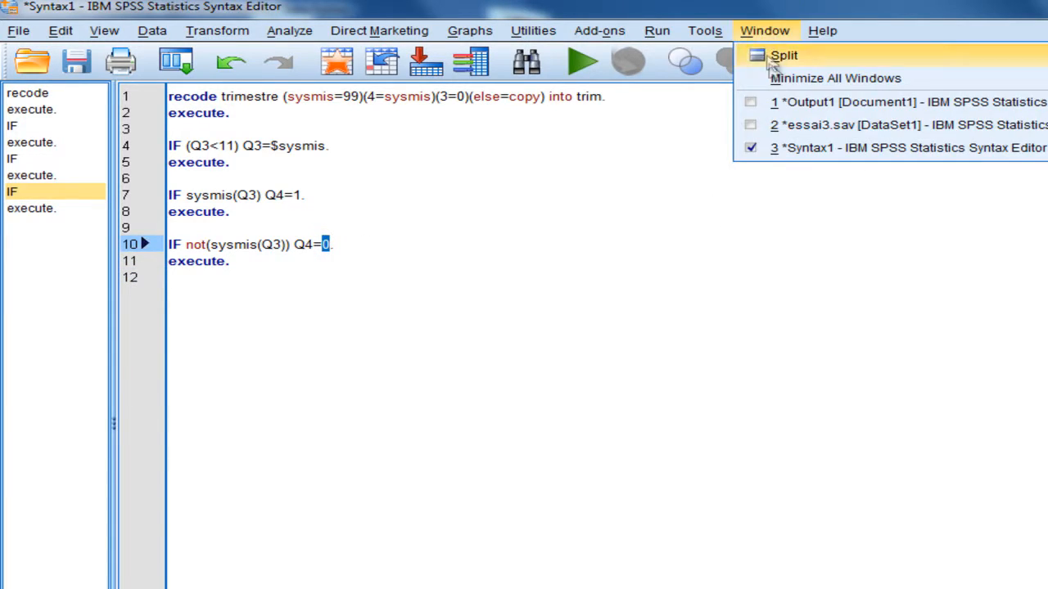
left_click(791, 122)
left_click_drag(704, 349, 706, 578)
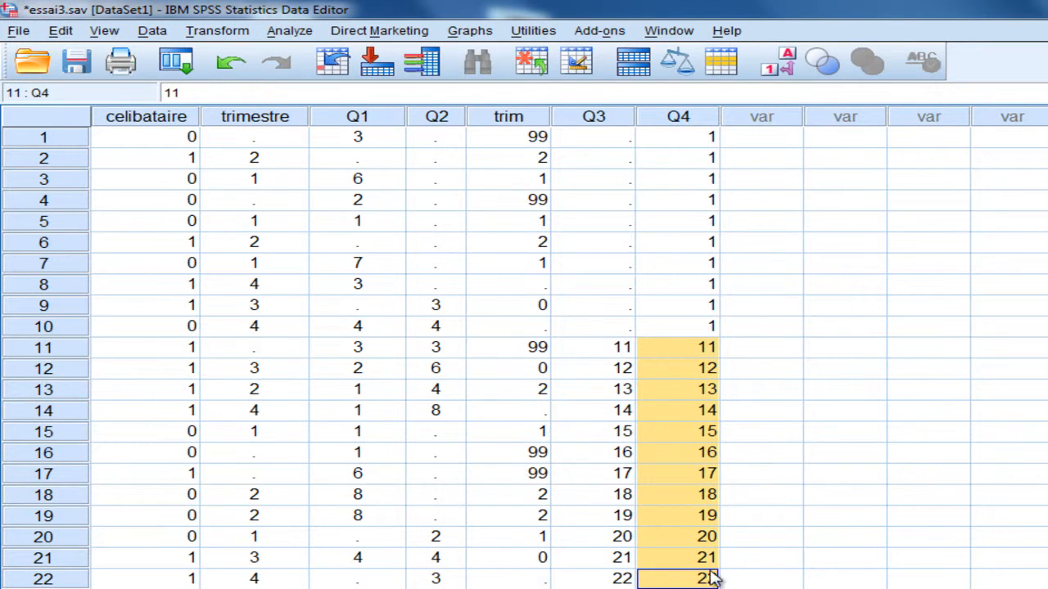
left_click_drag(596, 348, 624, 578)
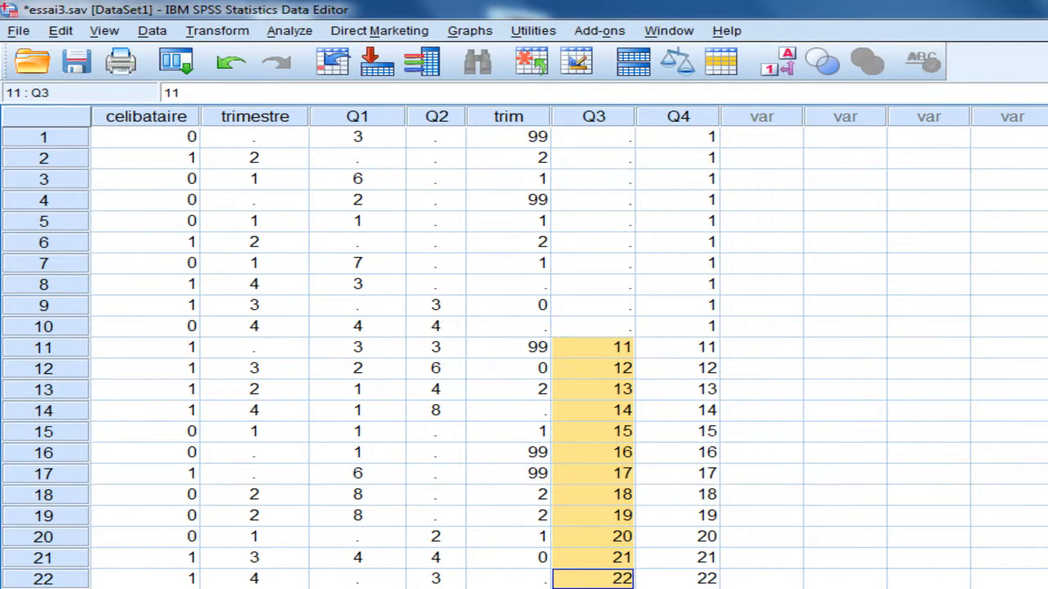
- Return to the syntax and run only the IF not(sysmis(Q3)) Q4=0. command with its execute line
left_click(673, 33)
left_click(762, 154)
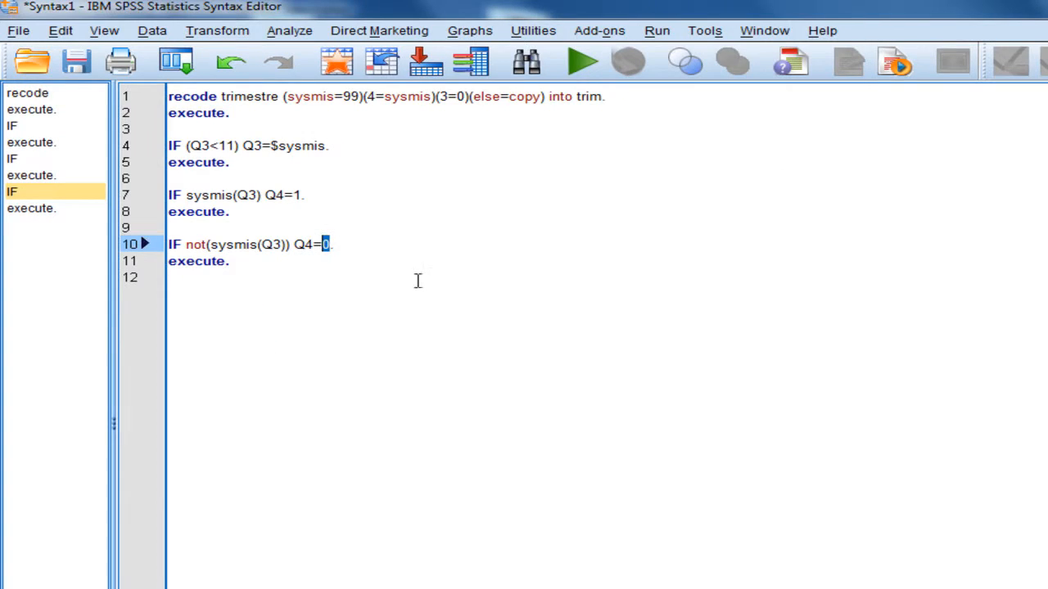
left_click_drag(243, 264, 169, 245)
left_click(582, 61)
- Switch to the essai3.sav data and check the Q4 values from row 11 downward
left_click(764, 31)
left_click(827, 116)
left_click(965, 434)
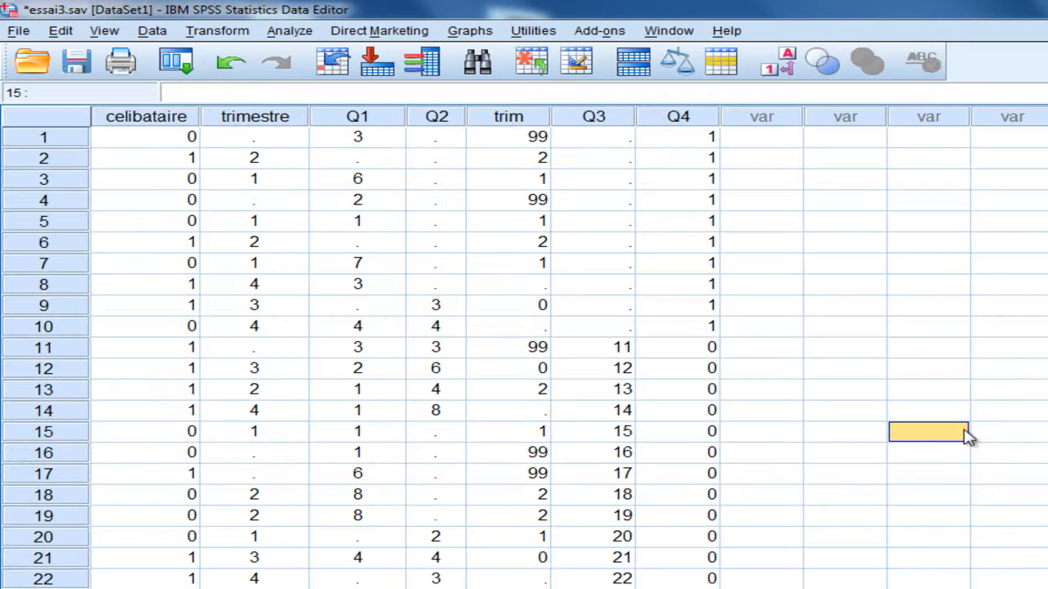
left_click(693, 346)
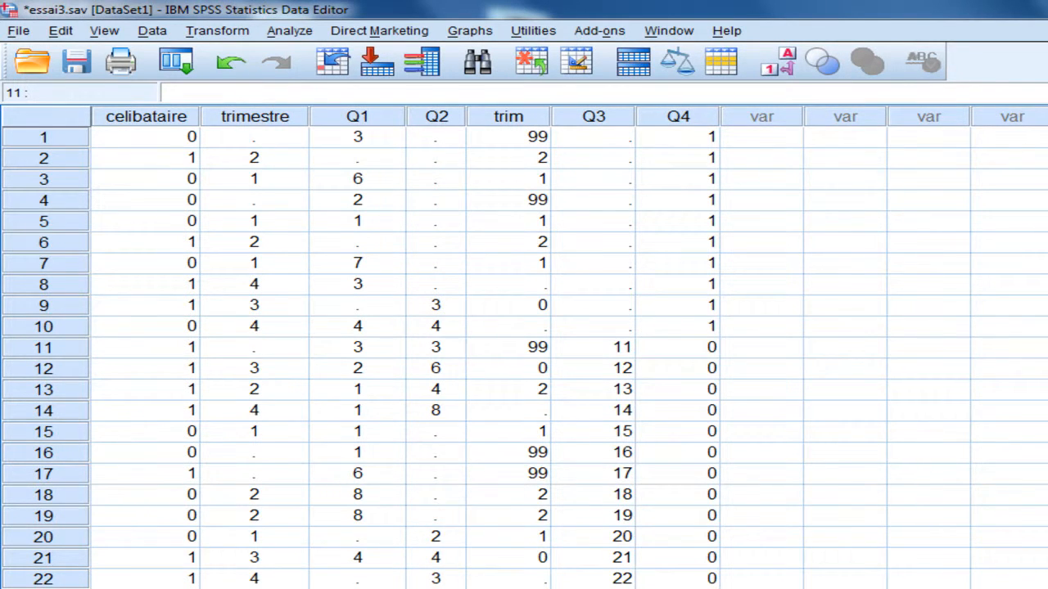
- In the Syntax1 file, add recode Q4 (0=sysmis)(else=copy). on line 13, followed by execute
left_click(669, 30)
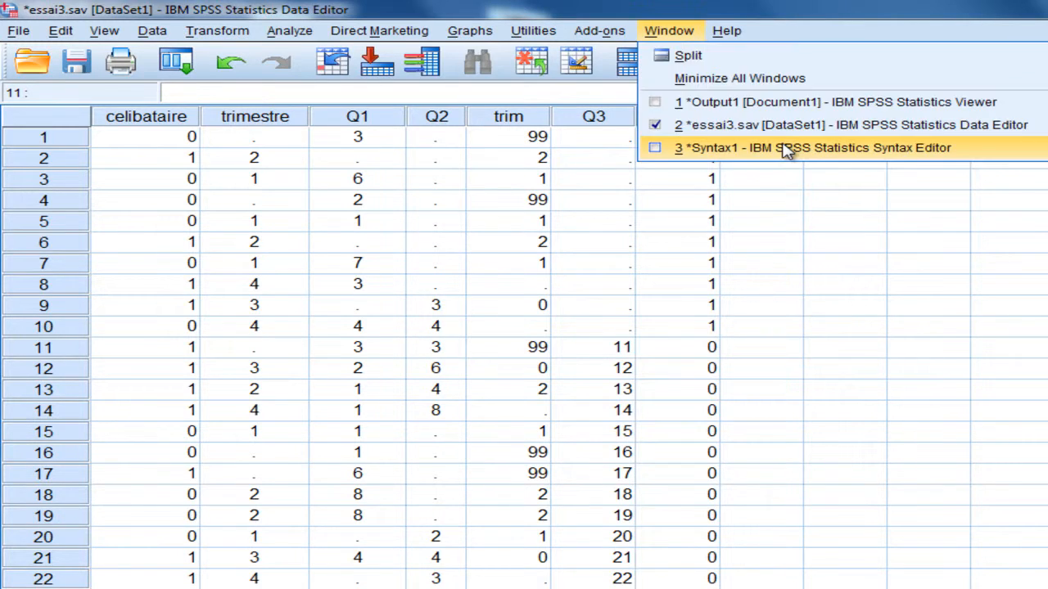
left_click(726, 147)
left_click(463, 328)
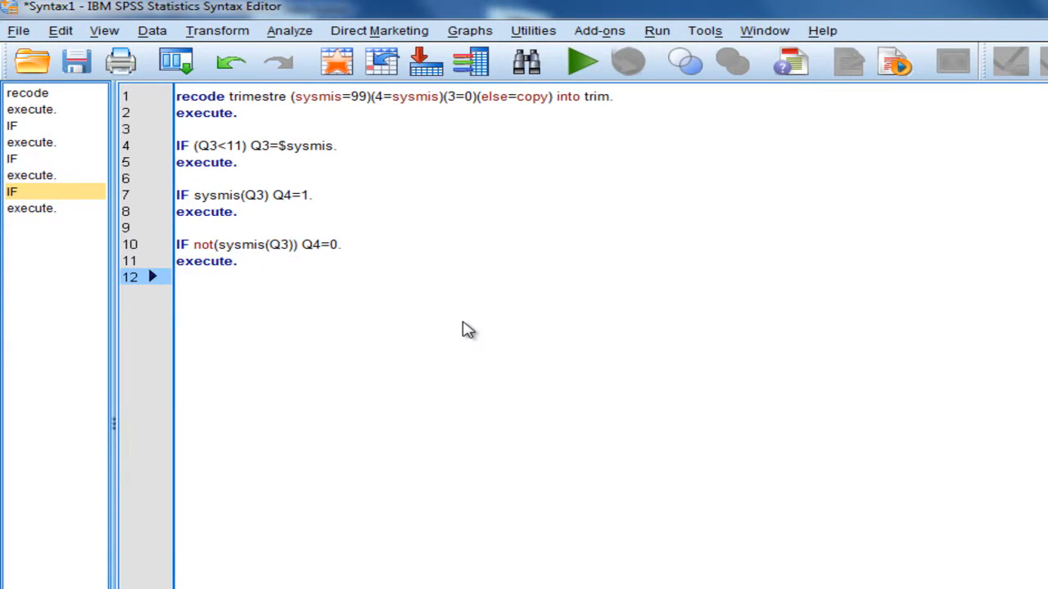
key("Return")
key("Return")
key("Up")
type("recode")
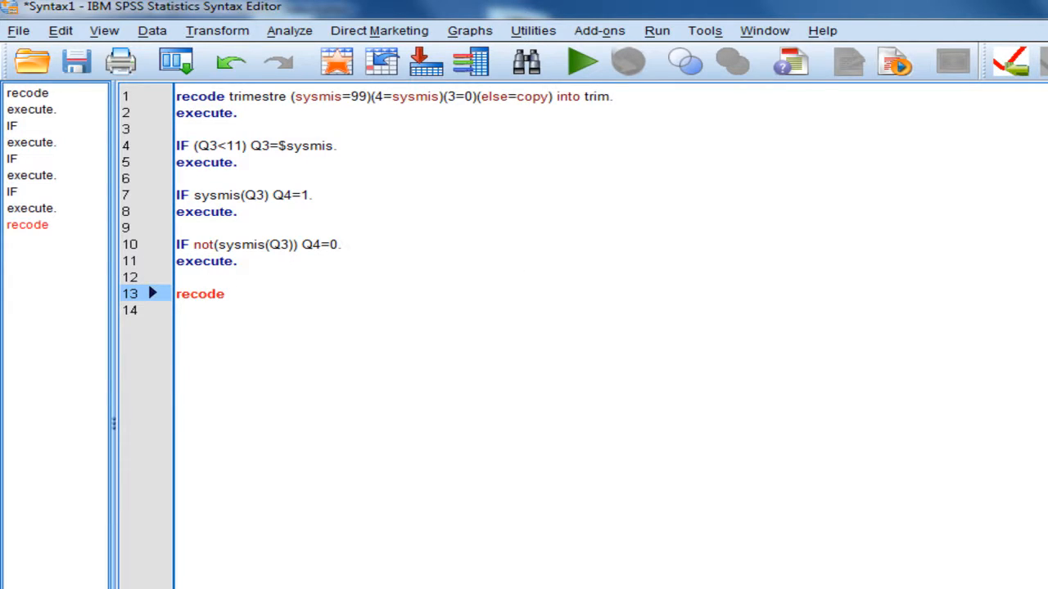
type(" Q4 (0=sysm")
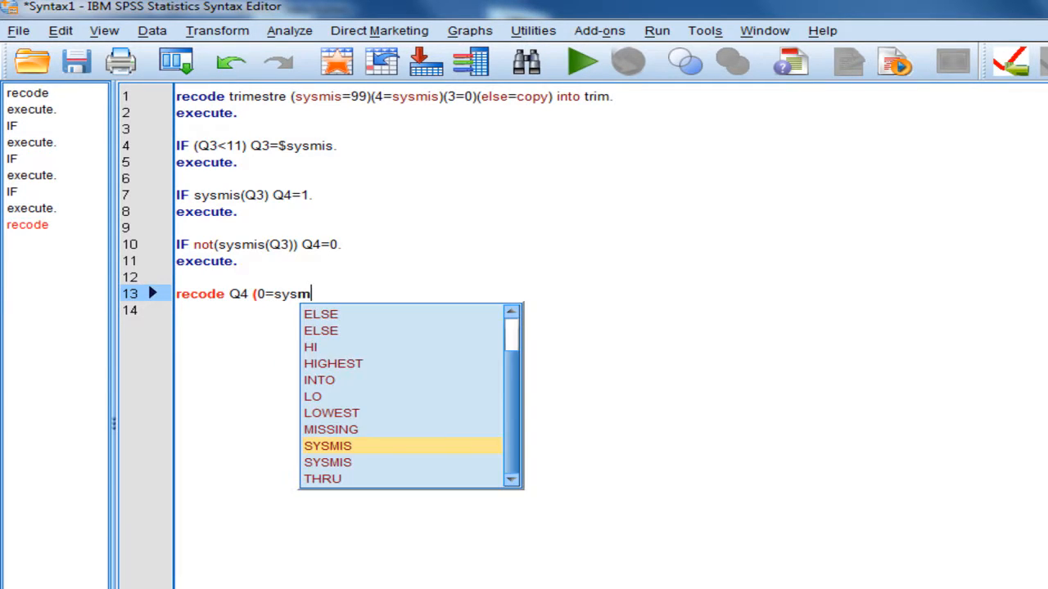
type("is)(e")
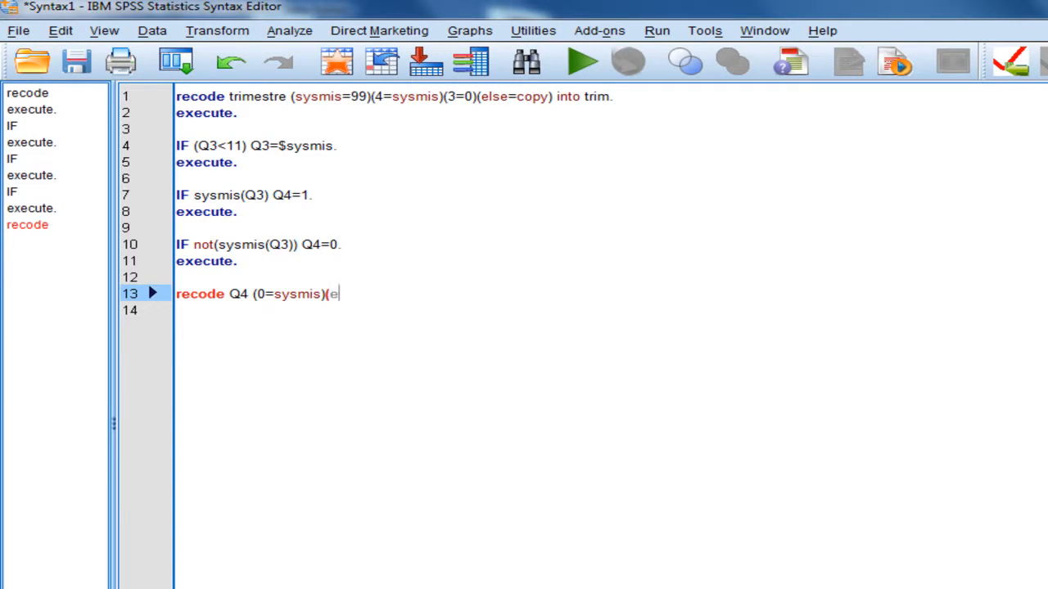
type("lse=copy).")
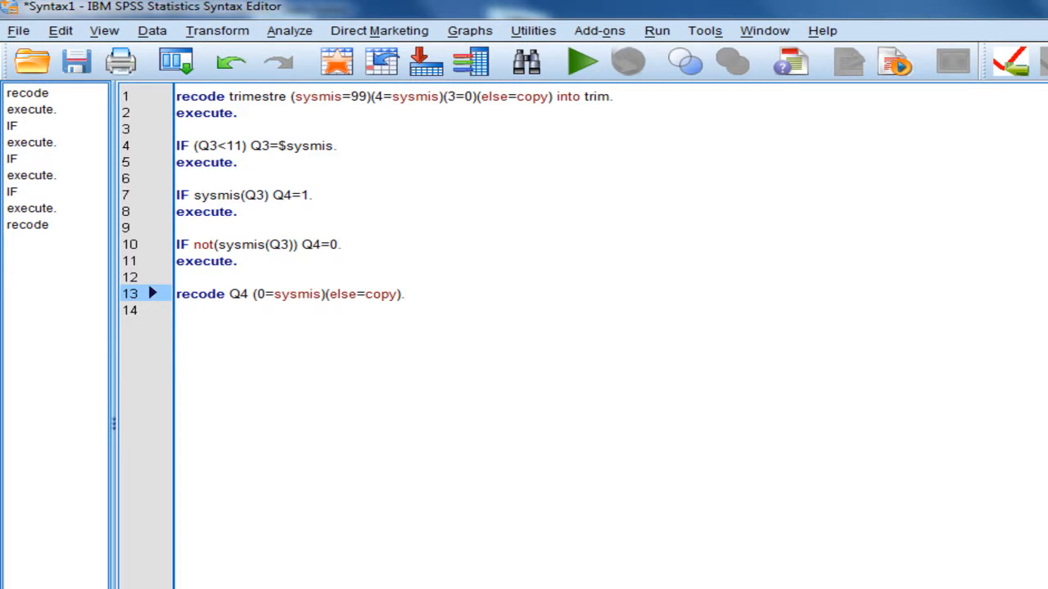
key("Return")
type("execute")
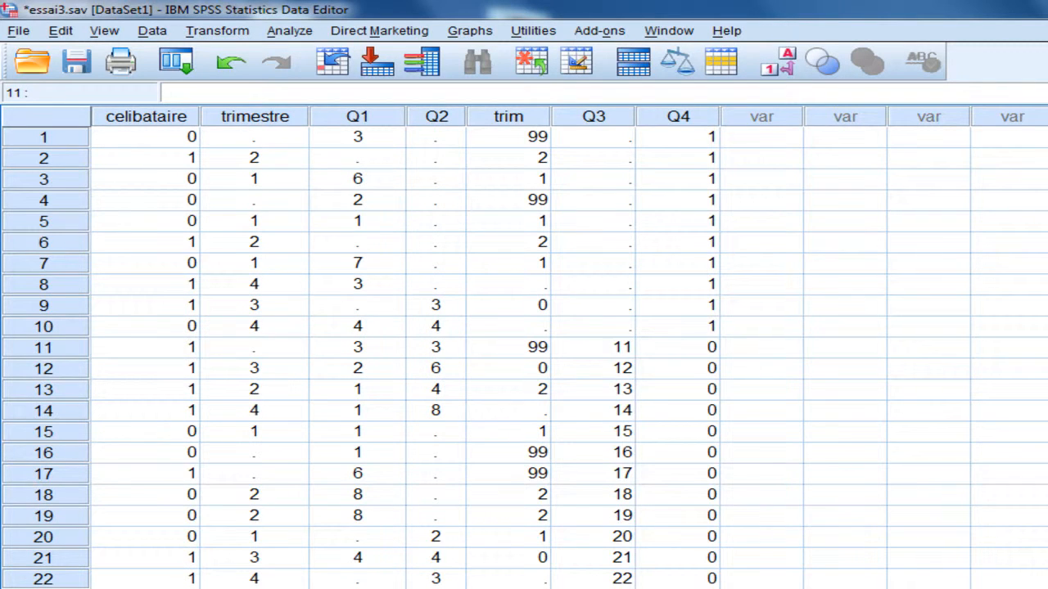
- Examine the Q4 values in rows 1 to 10 and rows 11 to 22 of the essai3.sav data
left_click_drag(709, 136, 707, 328)
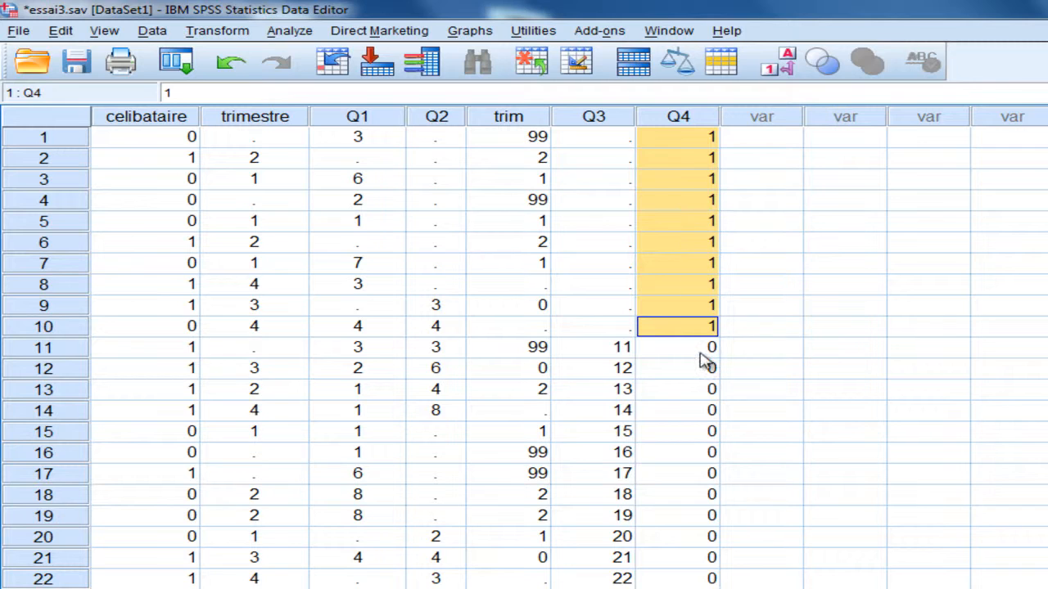
left_click_drag(702, 355, 713, 576)
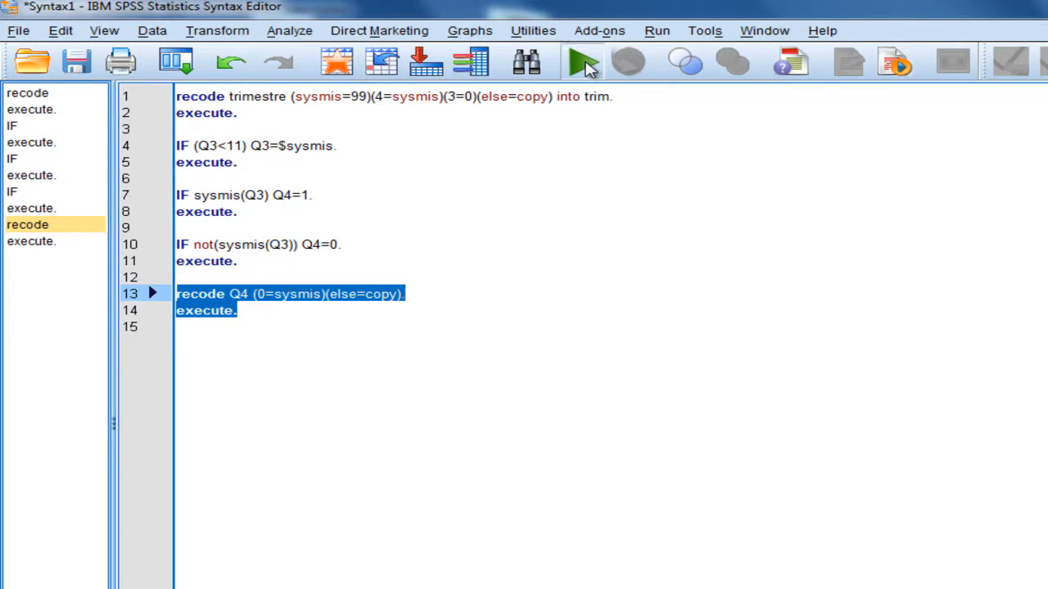
- Run the selected Q4 recode and add compute olivier=$sysmis. on line 16 of the syntax, followed by execute
left_click(583, 63)
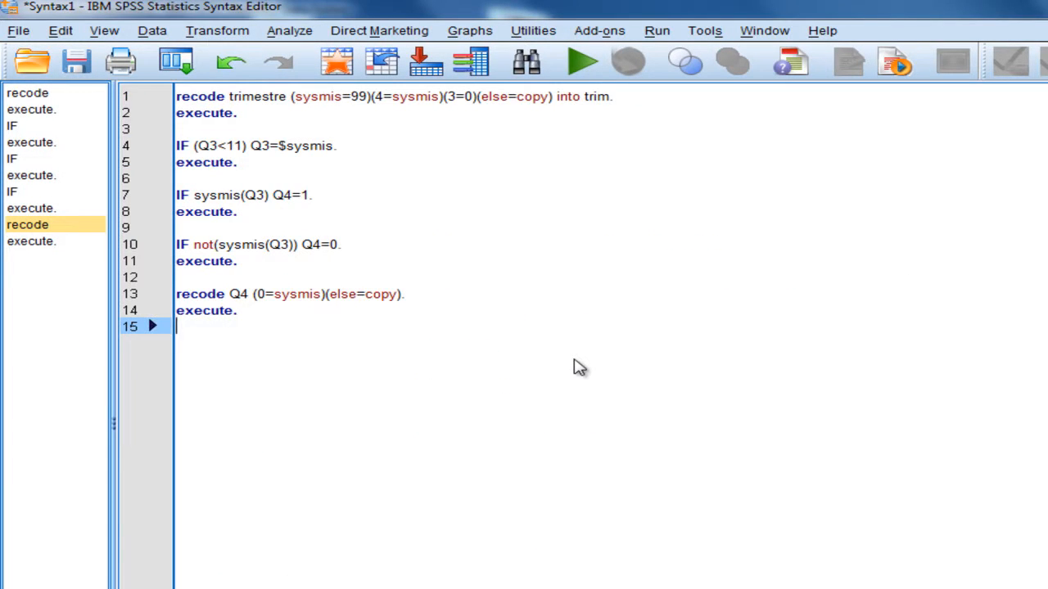
key("Return")
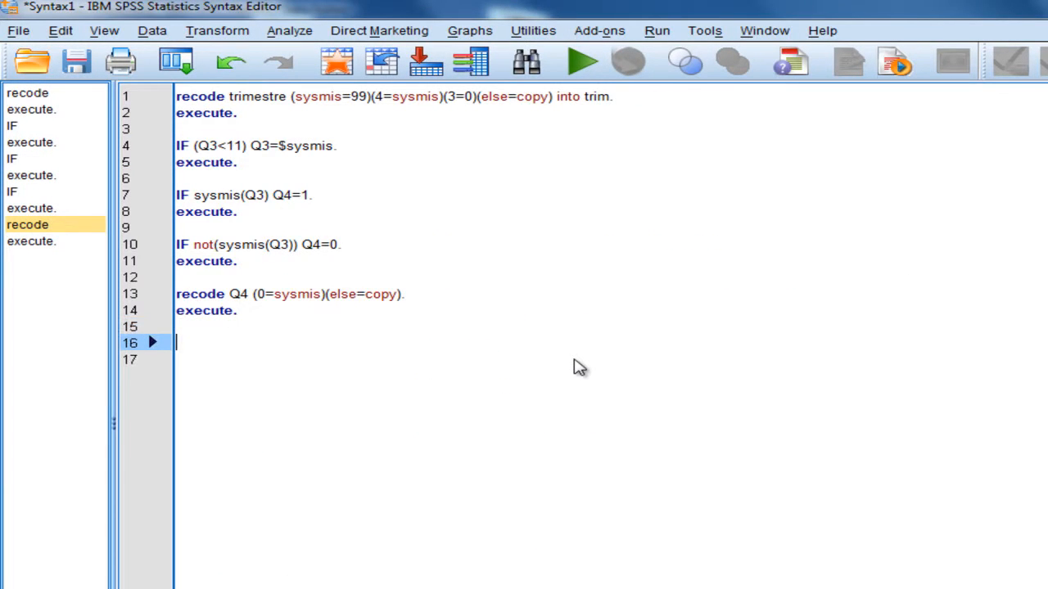
type("compute ")
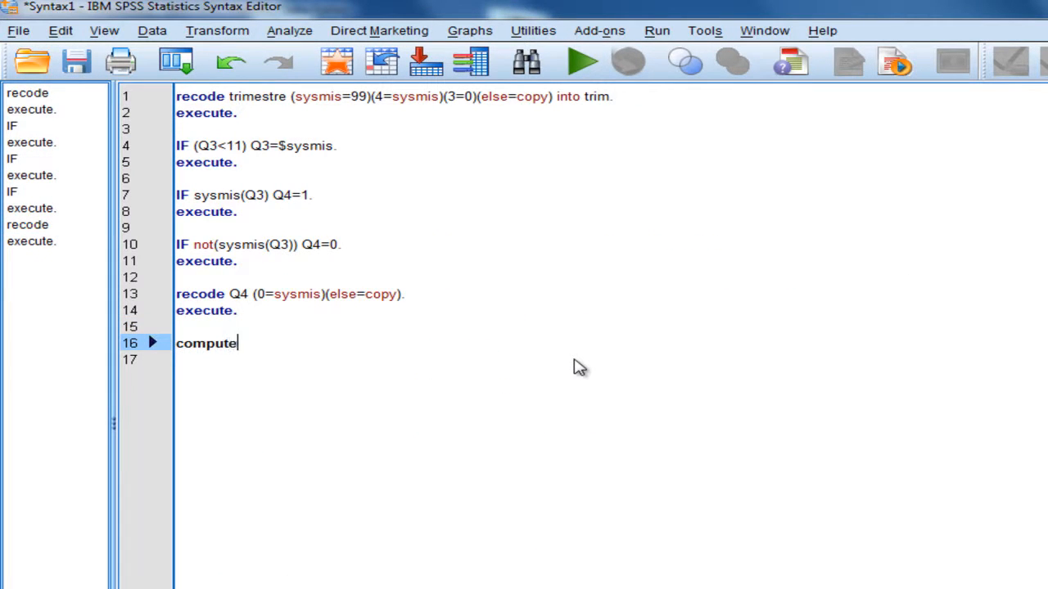
type("olivier")
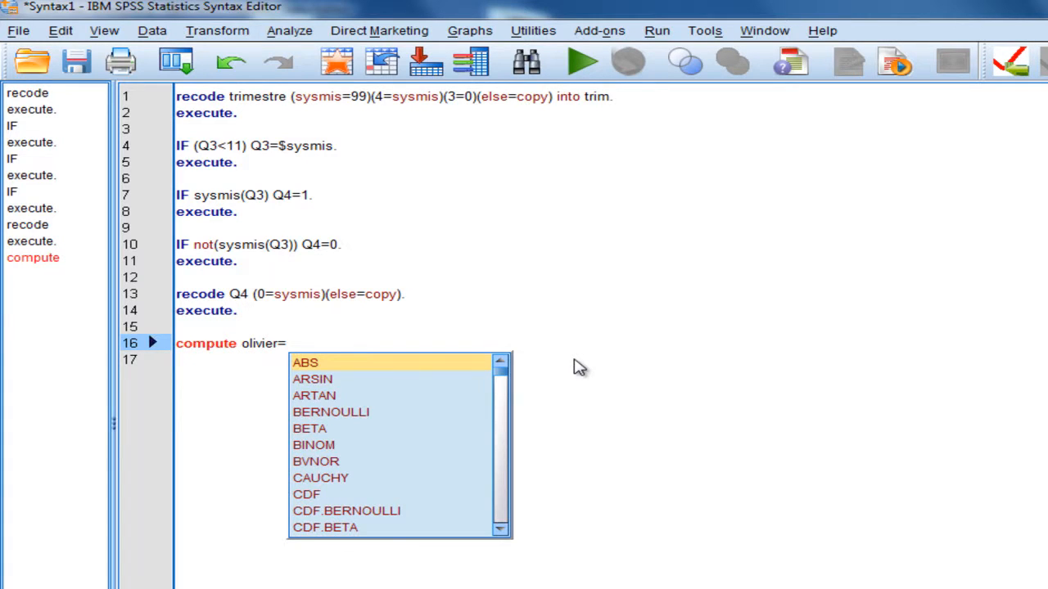
type("=$sys")
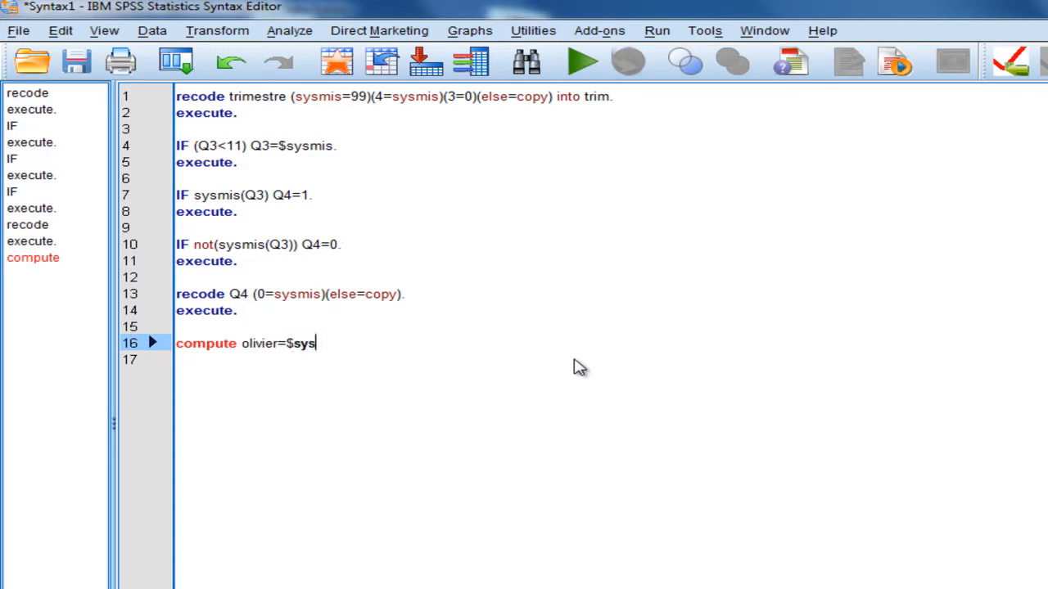
type("mis.")
key("Return")
type("e")
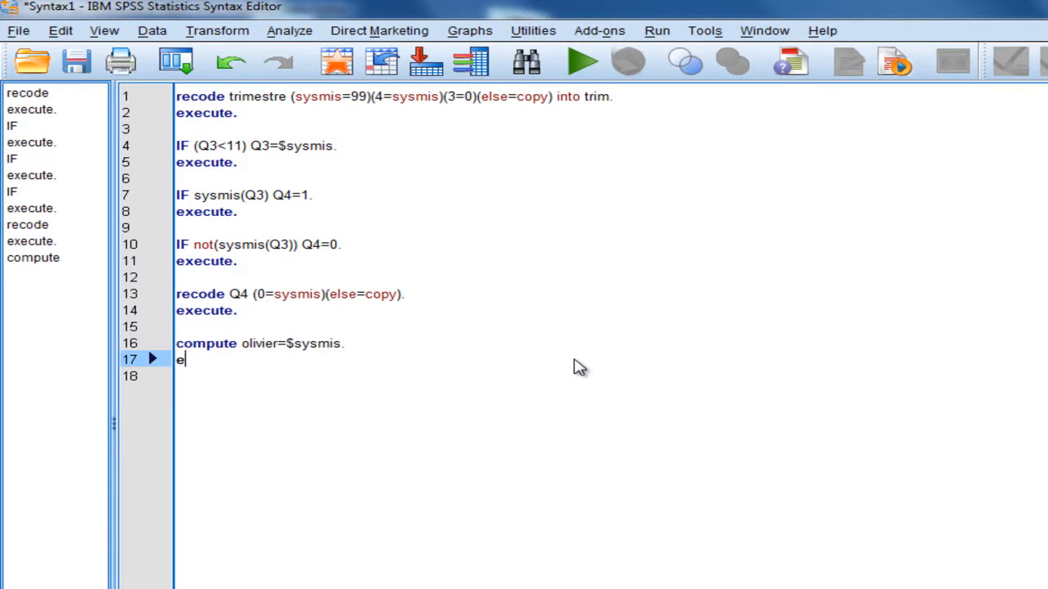
type("xecute.")
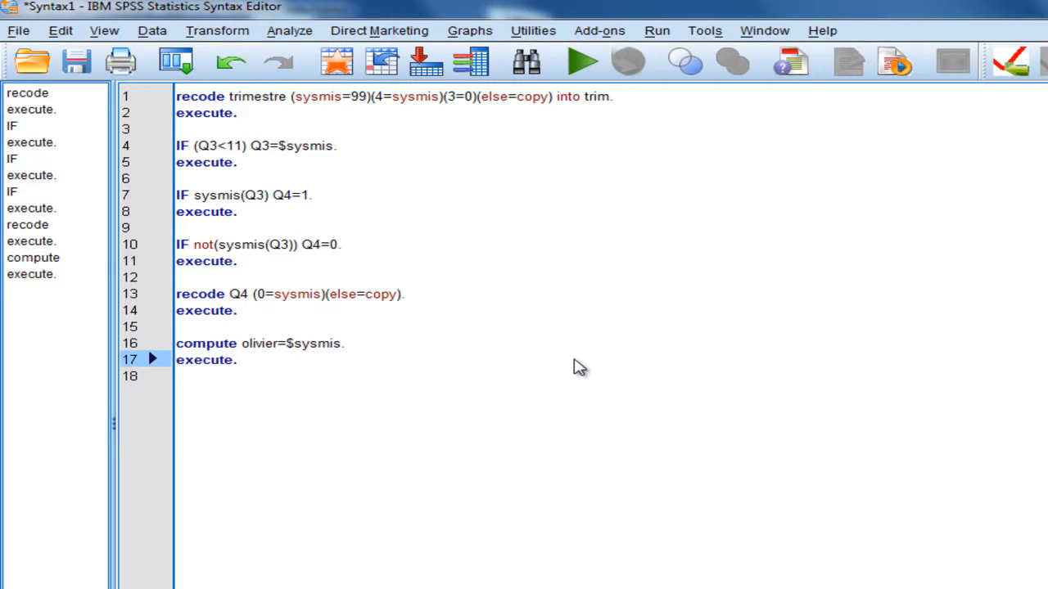
- Run only the compute olivier=$sysmis. command with its execute line and check the olivier column for rows 1 to 22 in essai3.sav
left_click_drag(575, 360, 176, 344)
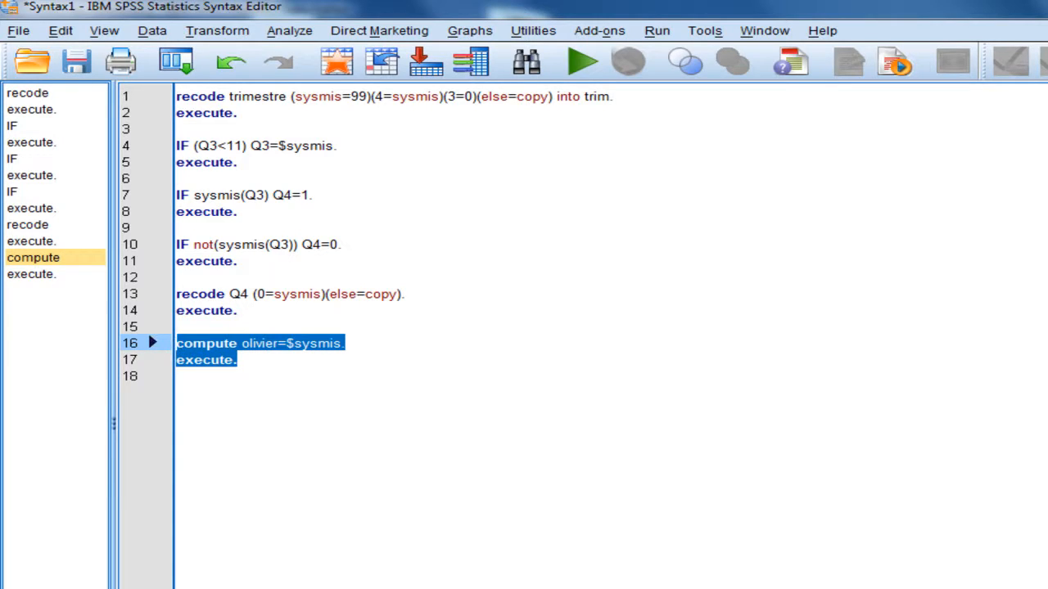
left_click_drag(900, 123, 781, 578)
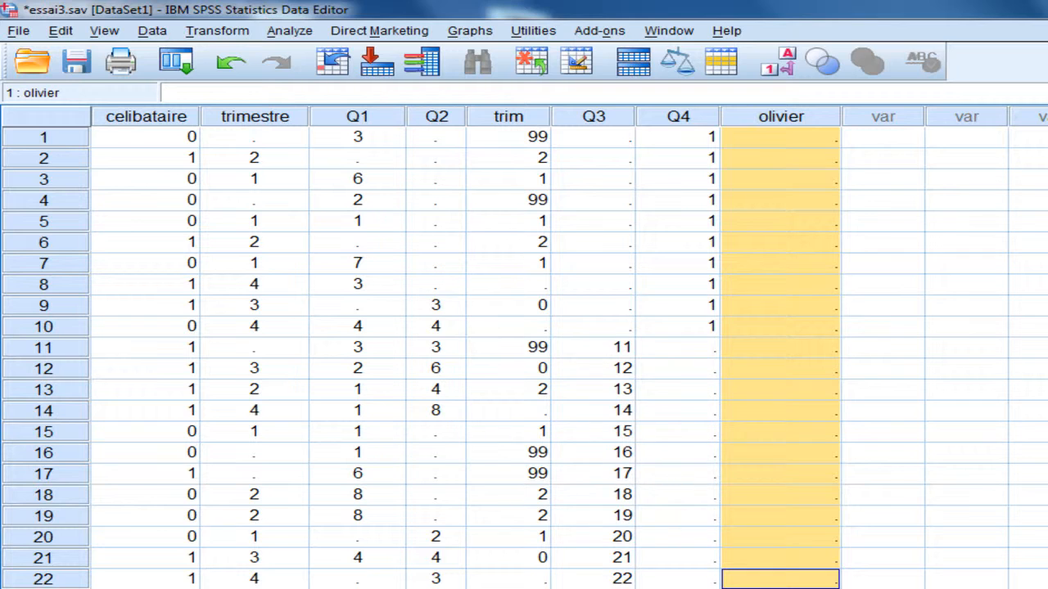
- Return to the Syntax1 file and add recode olivier (sysmis=5). on line 19, followed by execute
left_click(669, 30)
left_click(646, 152)
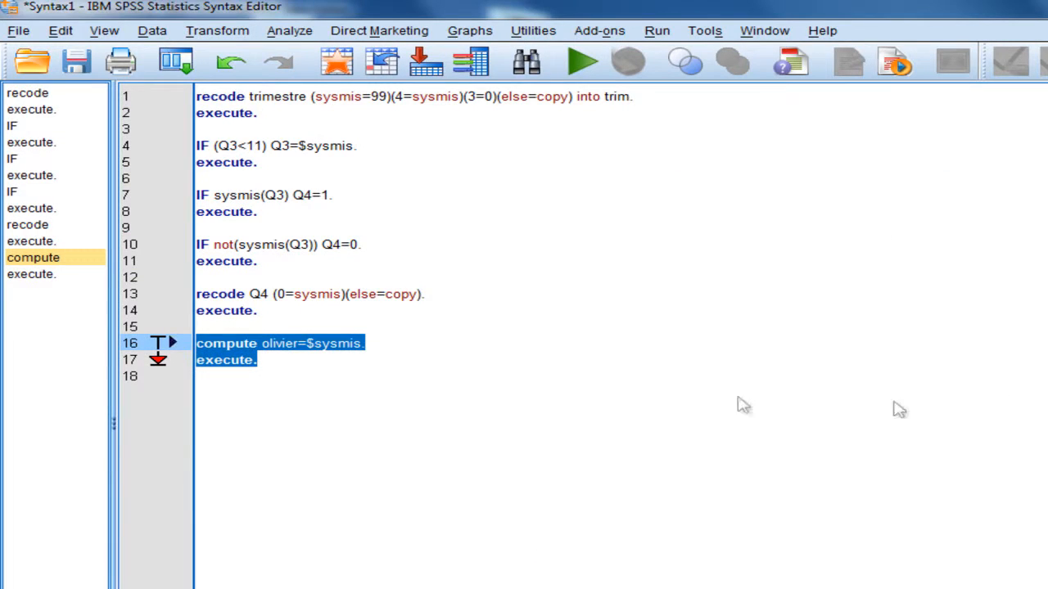
left_click(540, 375)
key("Return")
type("recod")
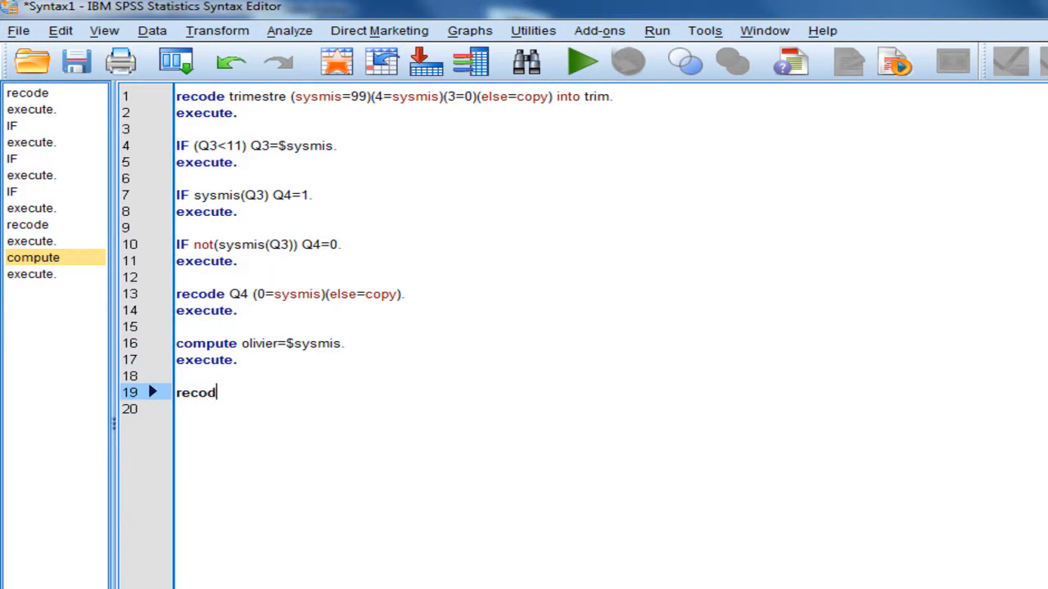
type("e olivier (sysmi")
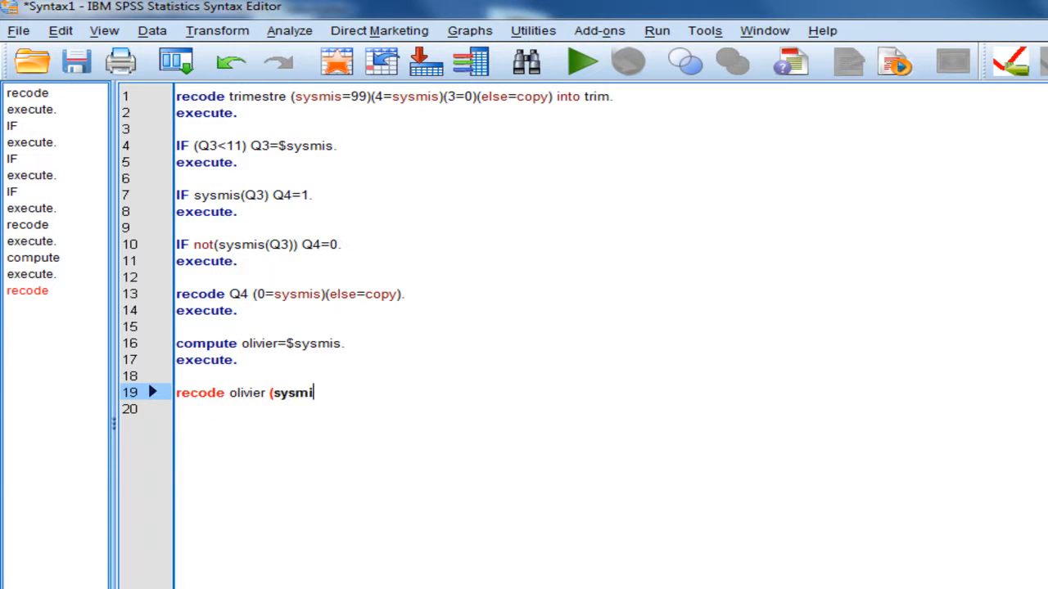
type("s=")
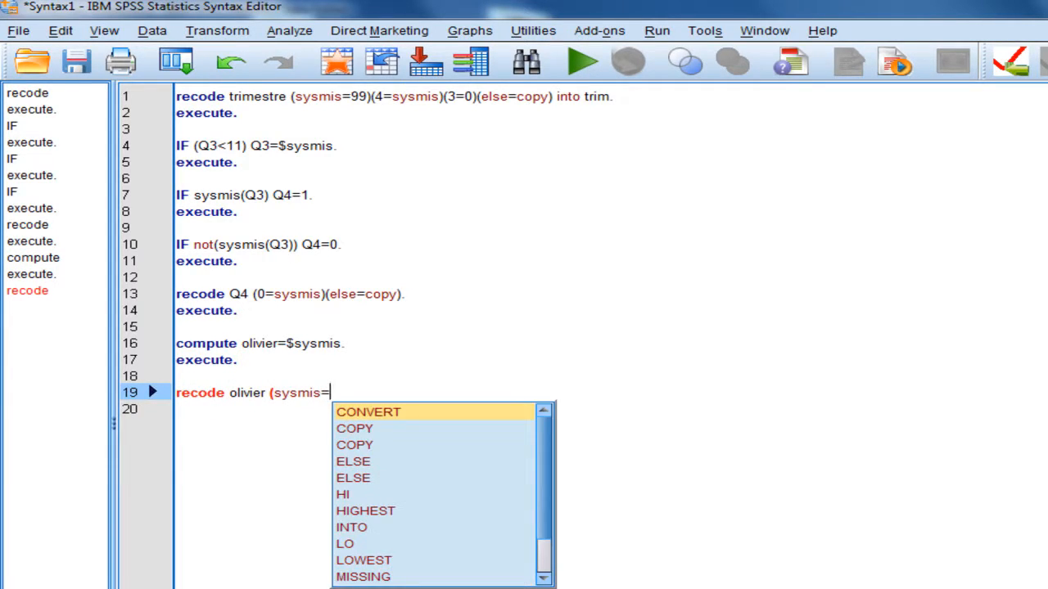
type("5).")
key("Return")
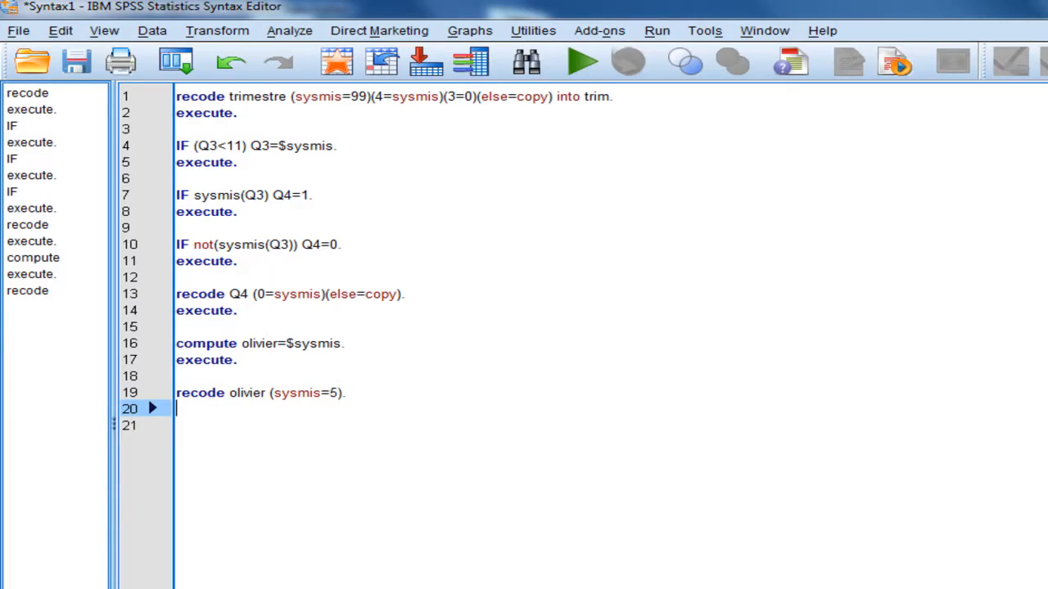
type("execute.")
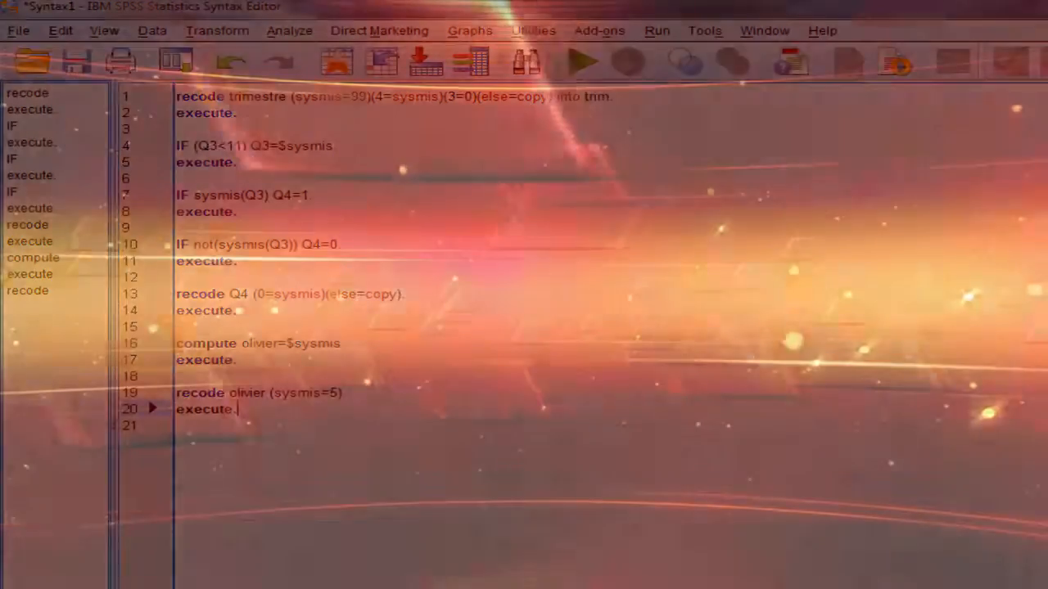